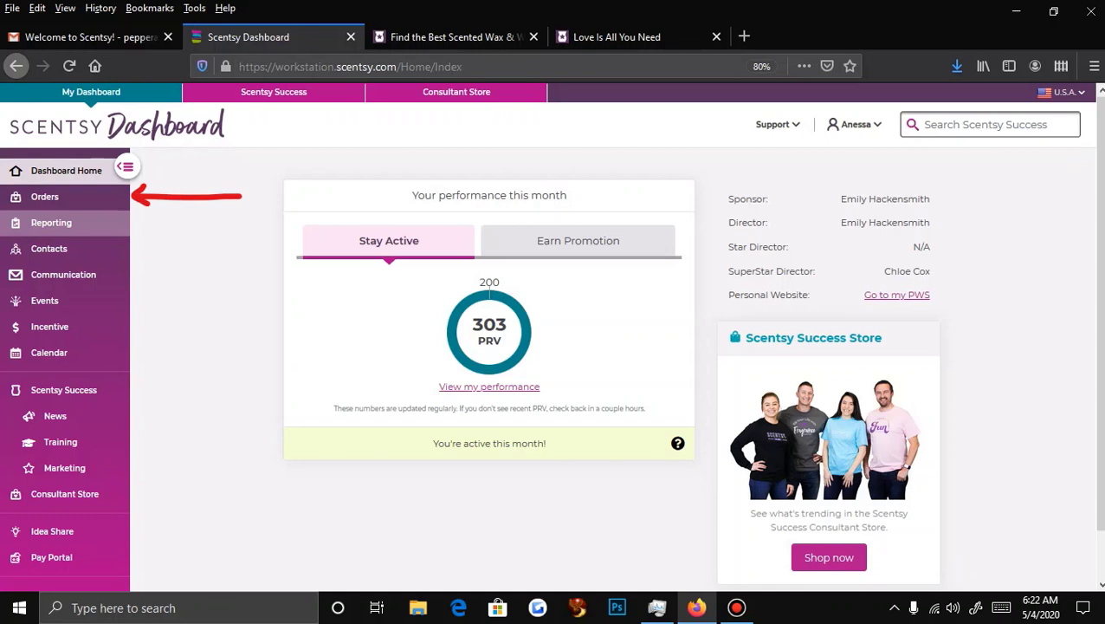
- Start creating a new party from the Orders page and look at the suggested party names
click(45, 197)
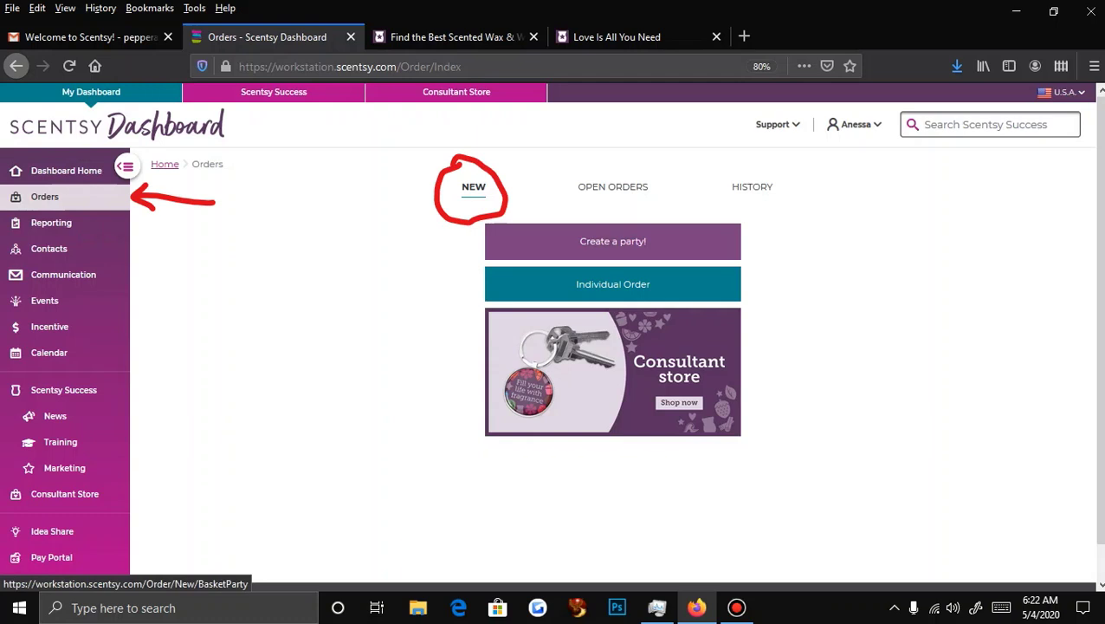
click(613, 241)
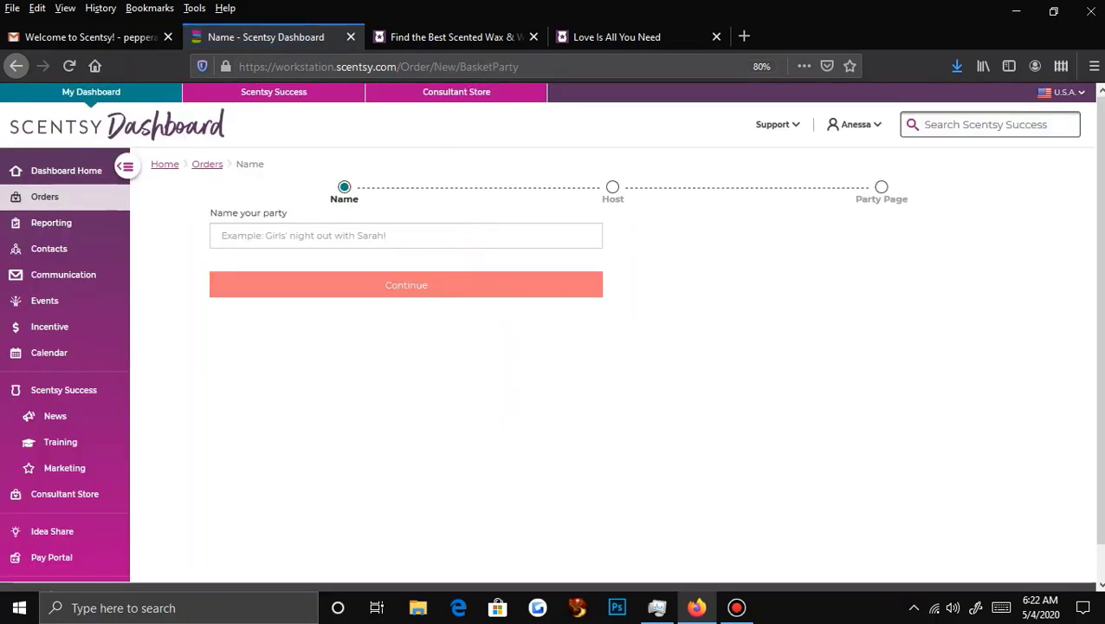
click(406, 235)
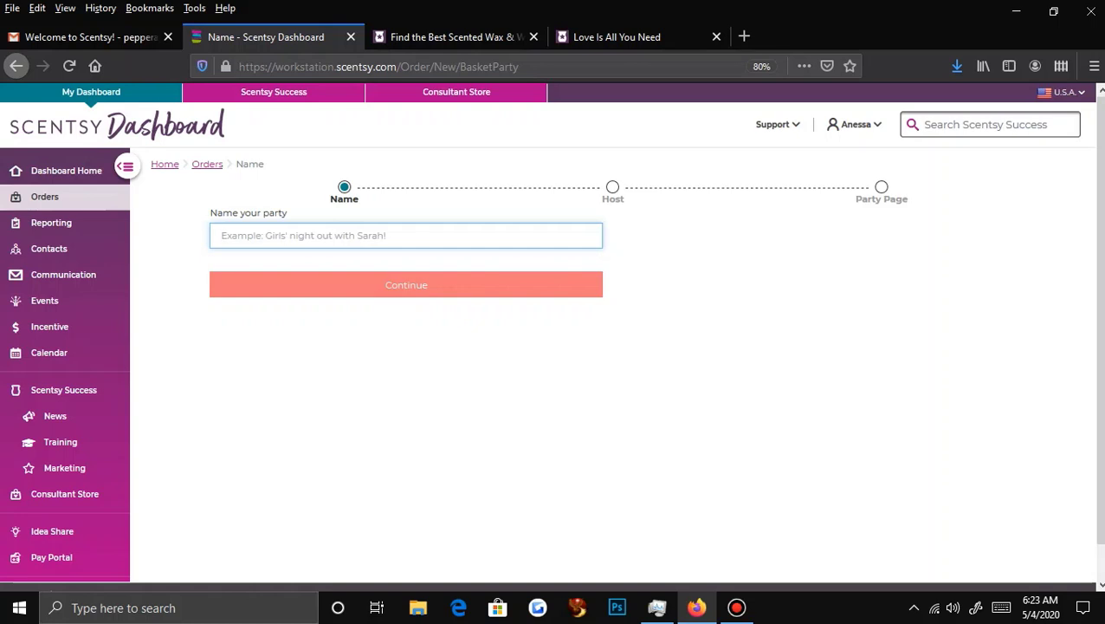
key(Down)
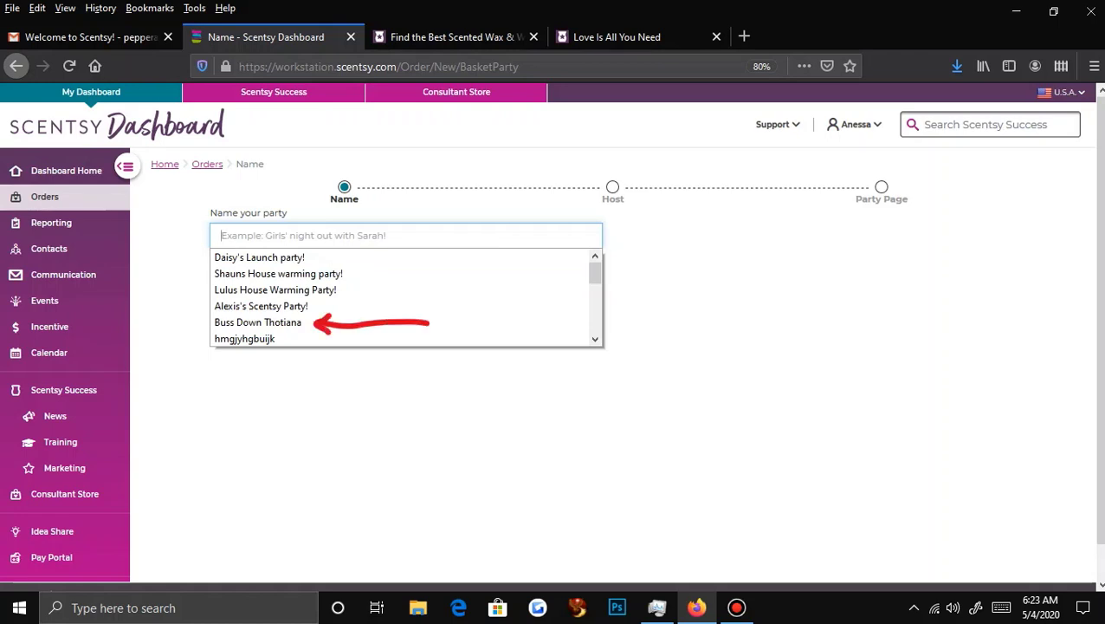
key(Escape)
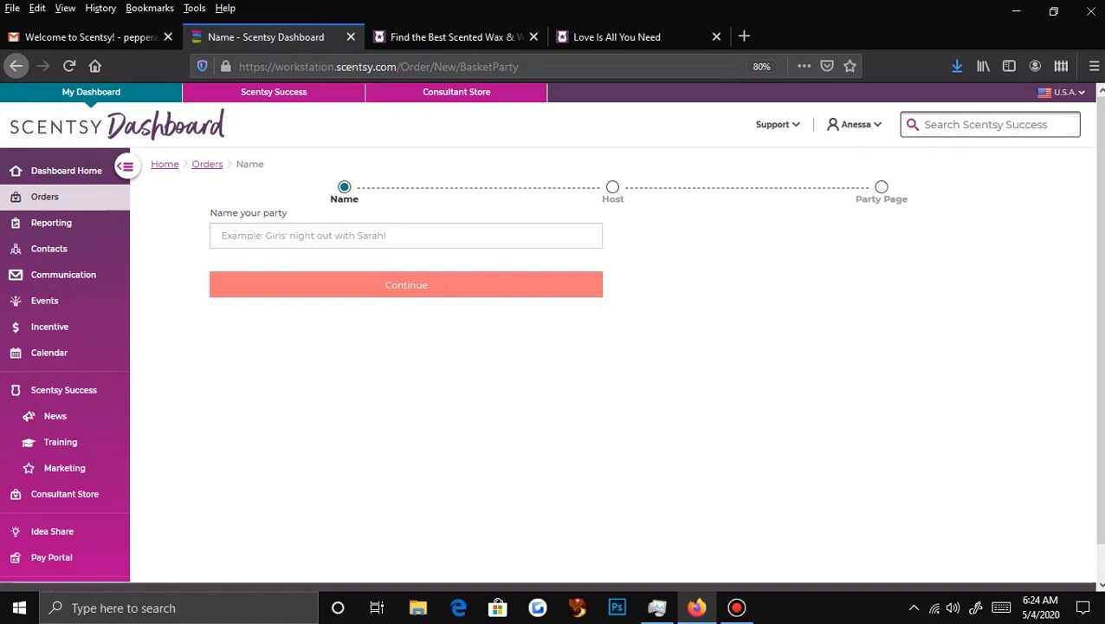
- Name the party "Daisy's Tutorial Partyyyyyyy!!!!" and continue to the host details
click(405, 235)
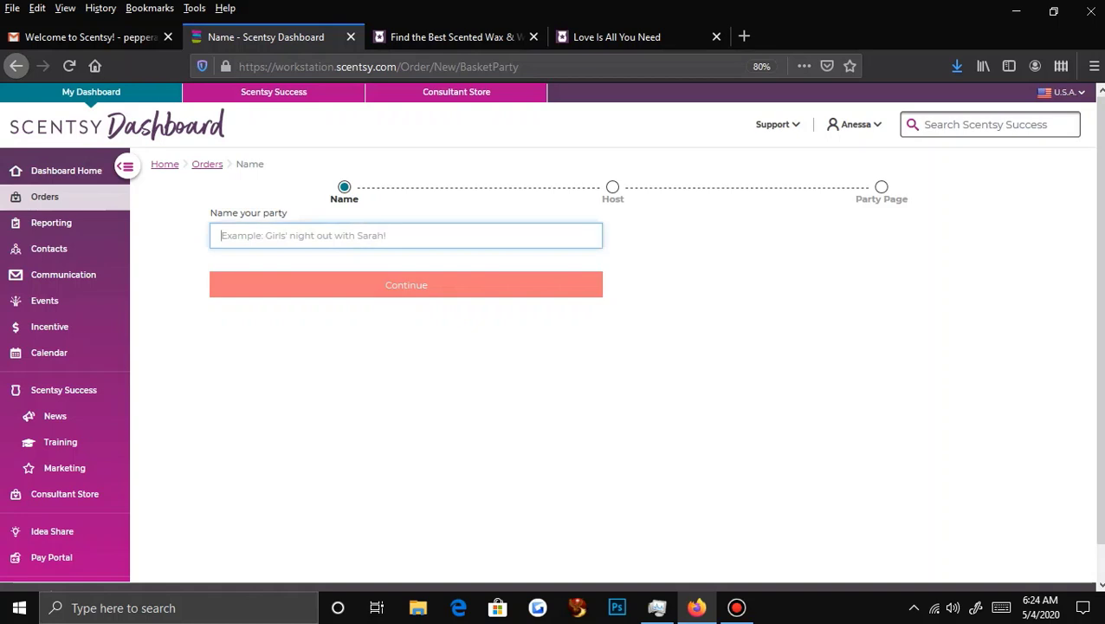
text(daisy)
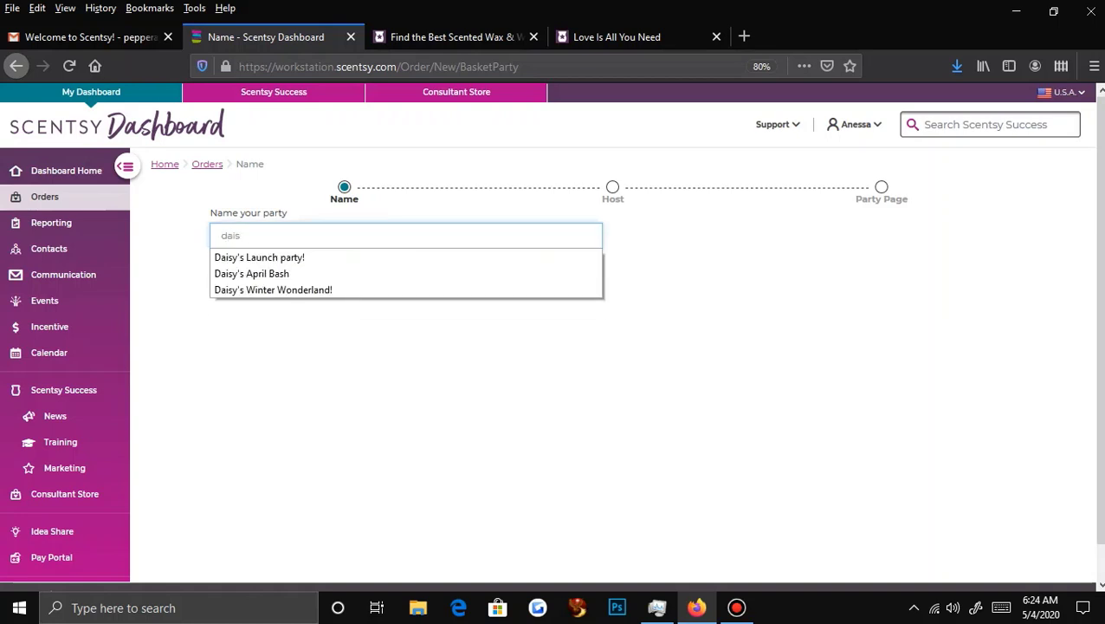
key(BackSpace)
key(BackSpace)
key(BackSpace)
key(BackSpace)
key(BackSpace)
key(BackSpace)
text(Daisy's Tutori)
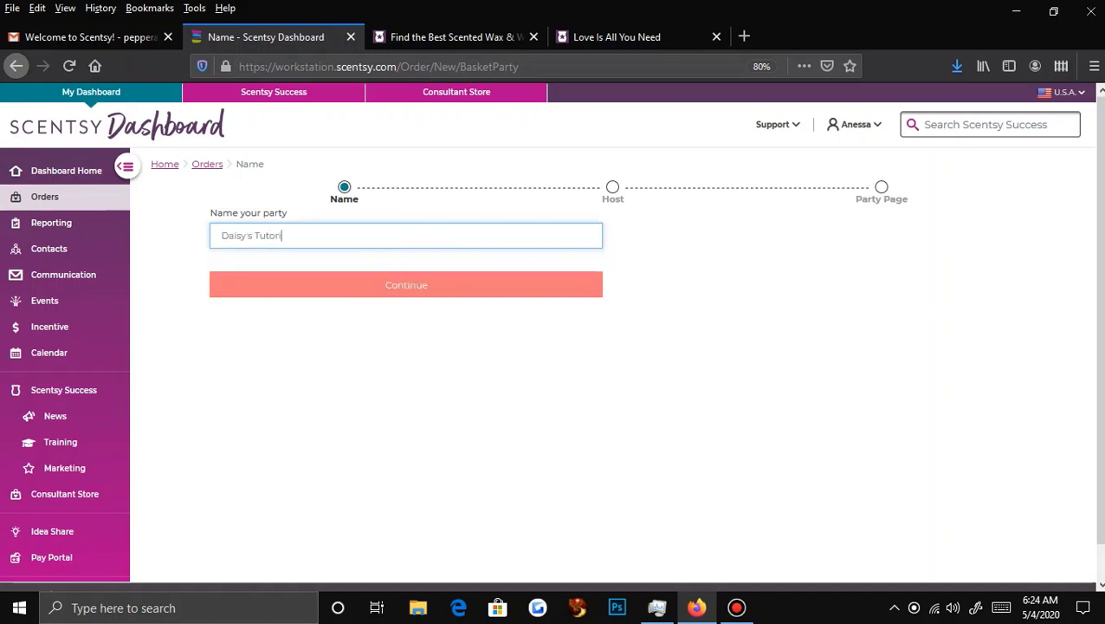
text(al Partyyyyyyy!!!!)
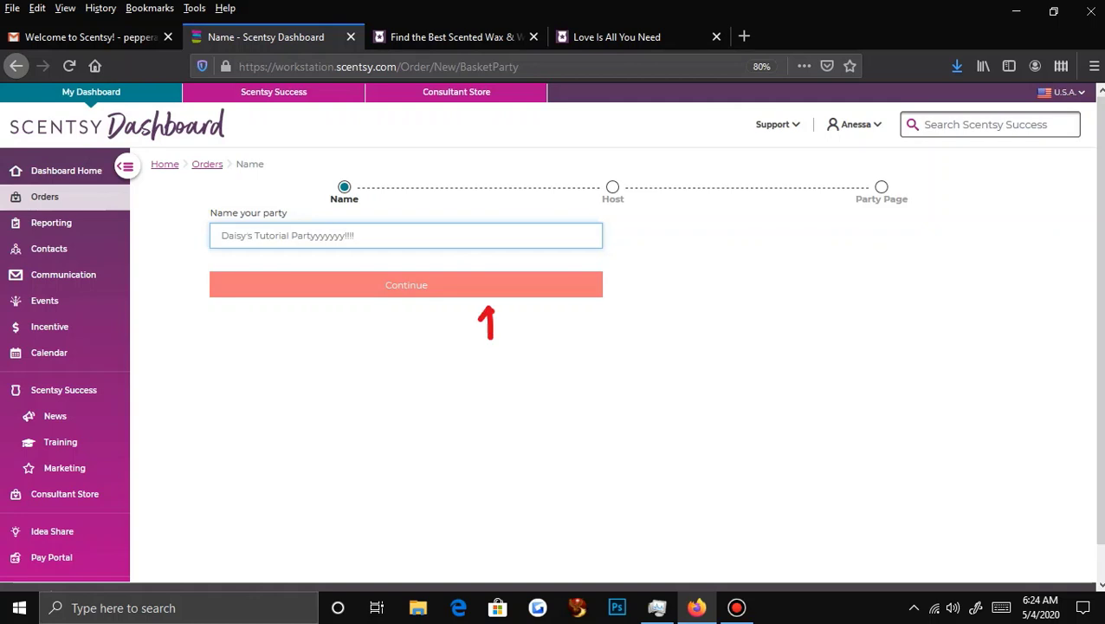
key(Return)
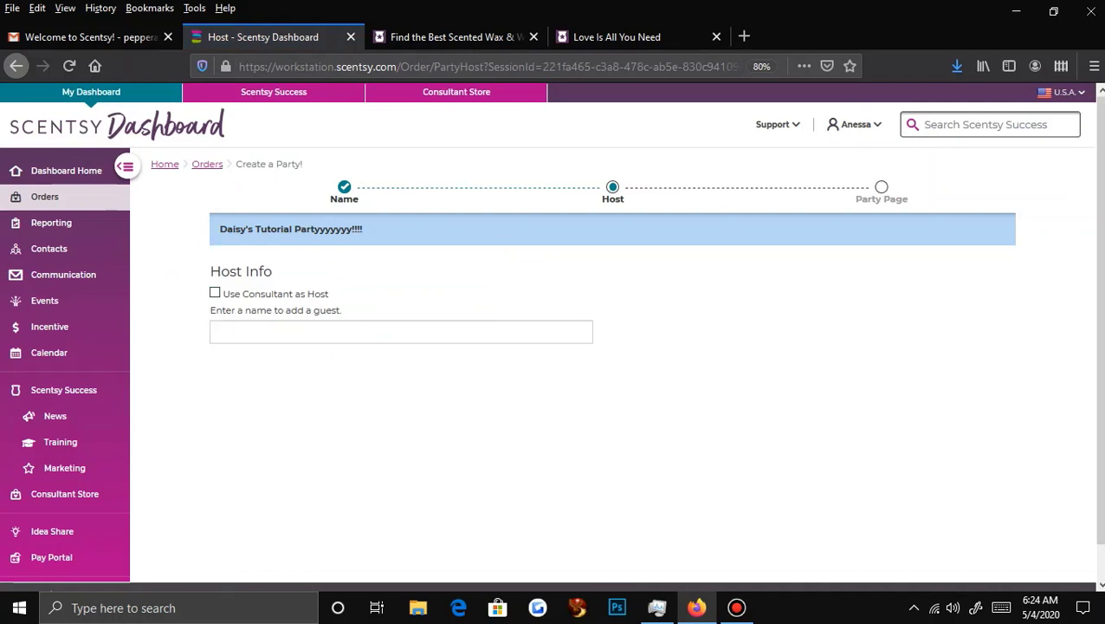
- Set the consultant as the host of the party
click(215, 293)
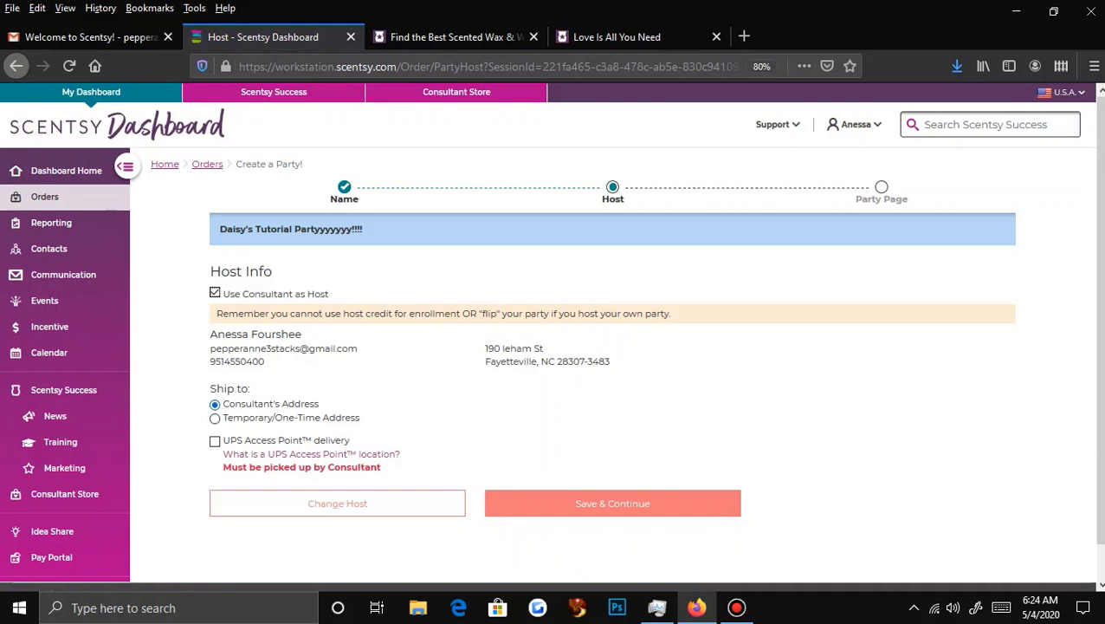
mouse_move(196, 380)
mouse_down()
mouse_move(388, 496)
mouse_move(208, 378)
mouse_up()
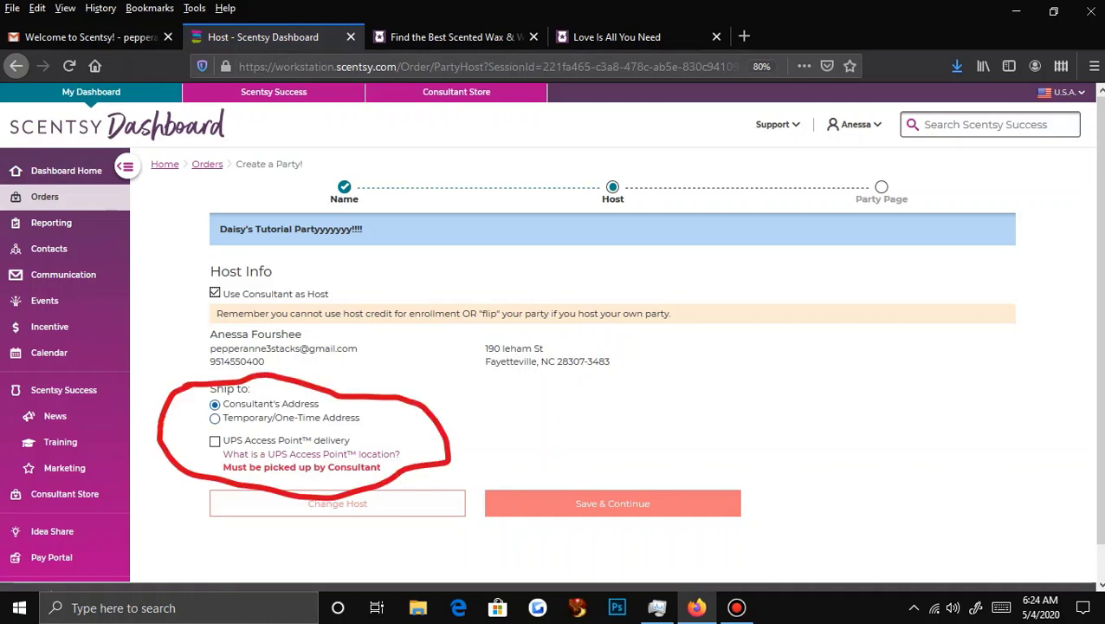
drag(156, 406, 218, 405)
drag(163, 429, 206, 419)
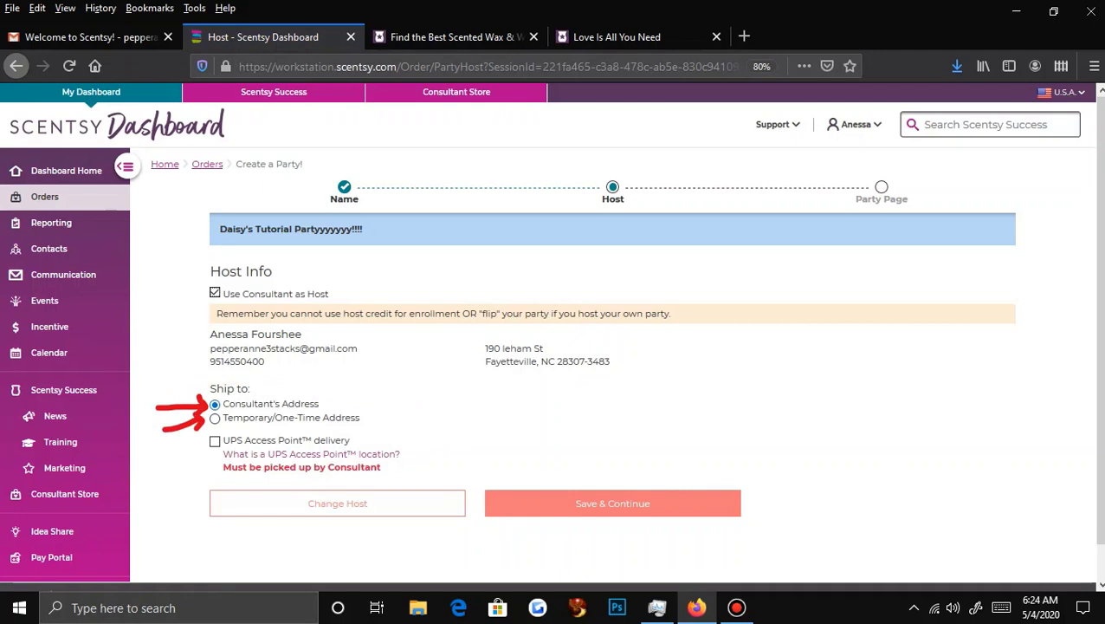
- Look at the fields for shipping to a Temporary/One-Time Address and return to shipping to the Consultant's Address
click(215, 418)
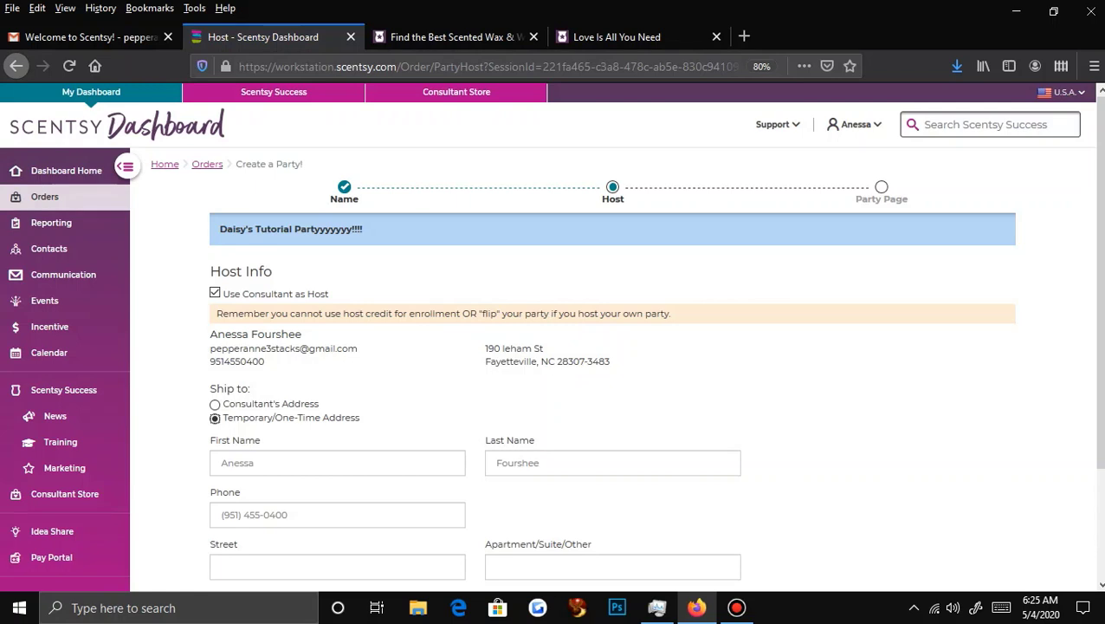
scroll(554, 337, down, 3)
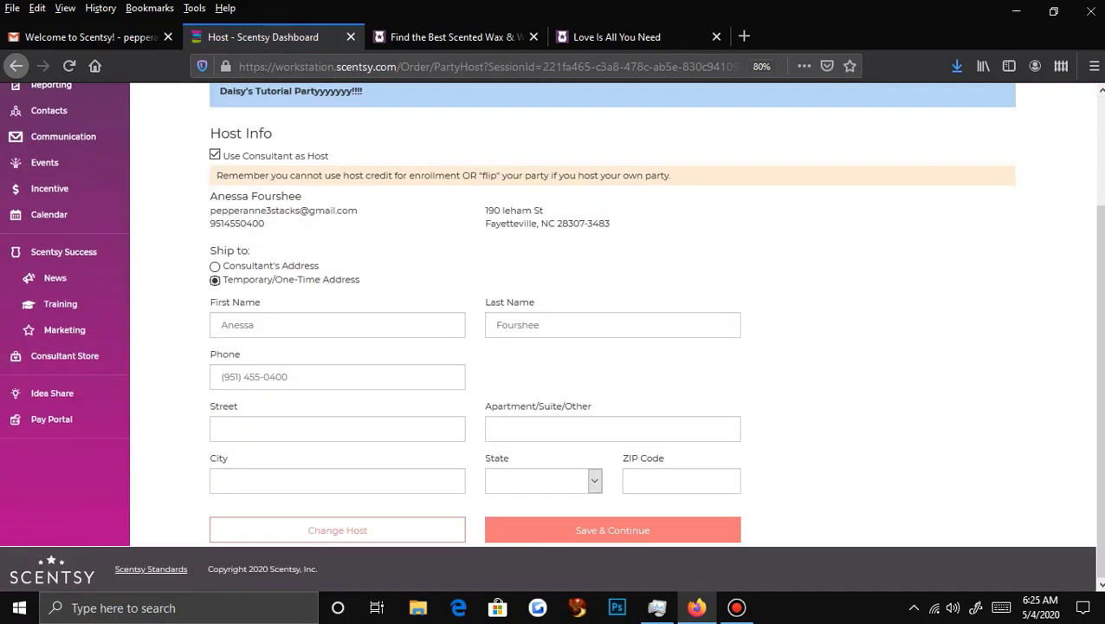
click(215, 265)
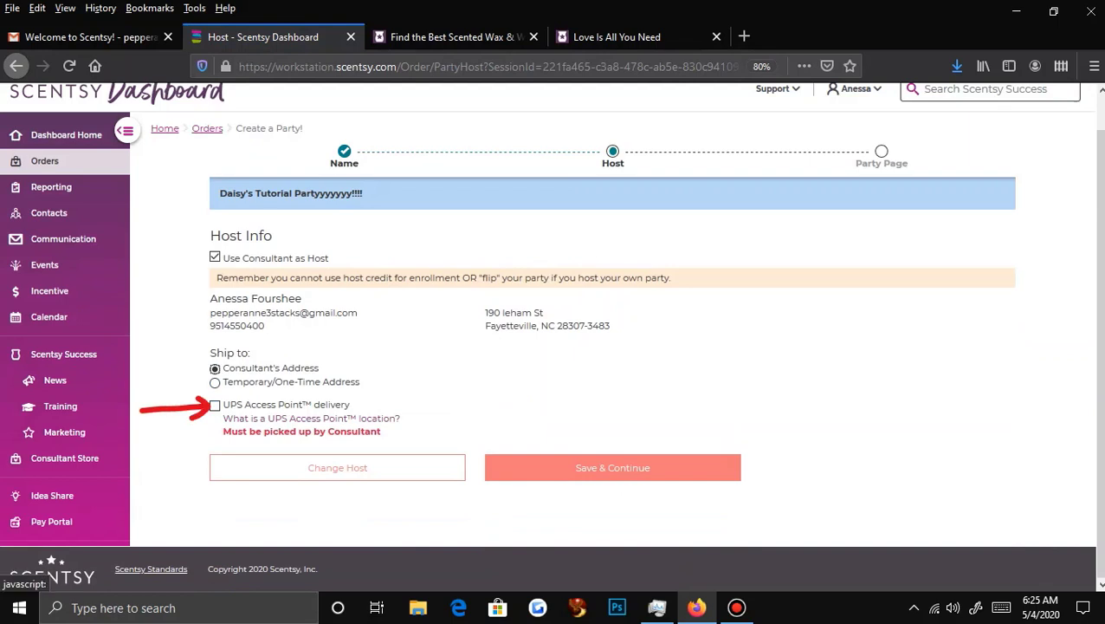
- Try the UPS Access Point delivery option, read the explanation of such a location, and deselect the option
click(214, 405)
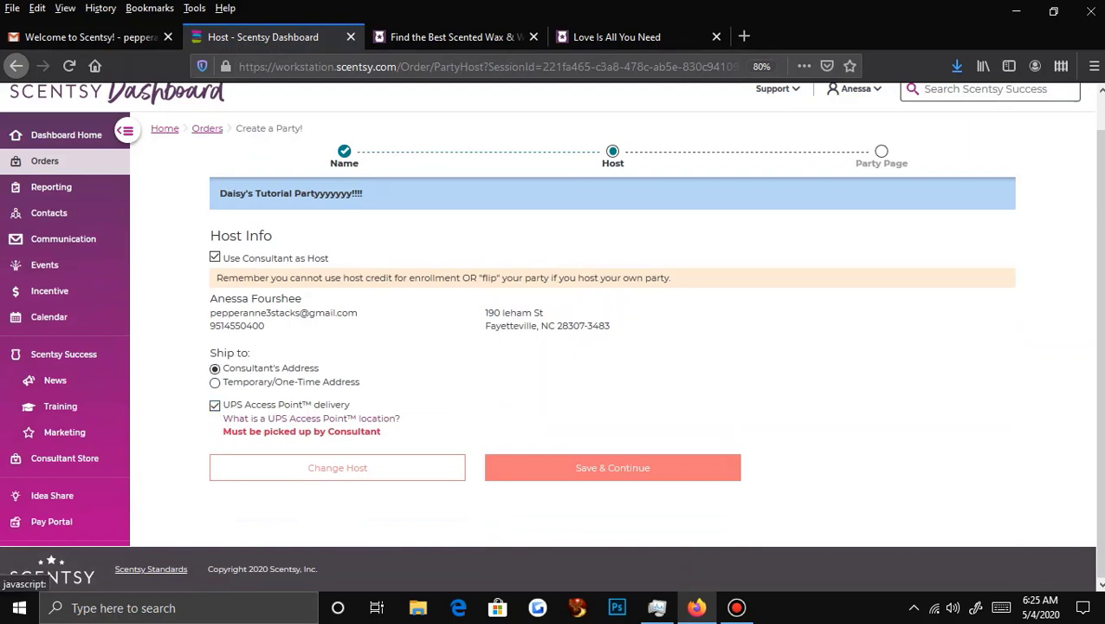
click(311, 418)
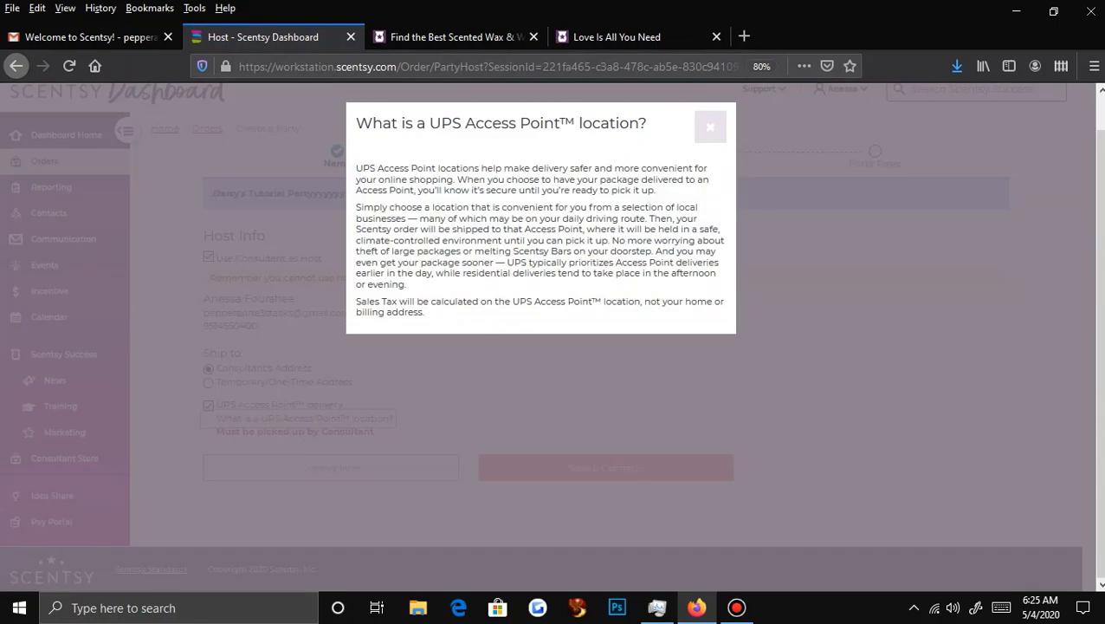
click(710, 126)
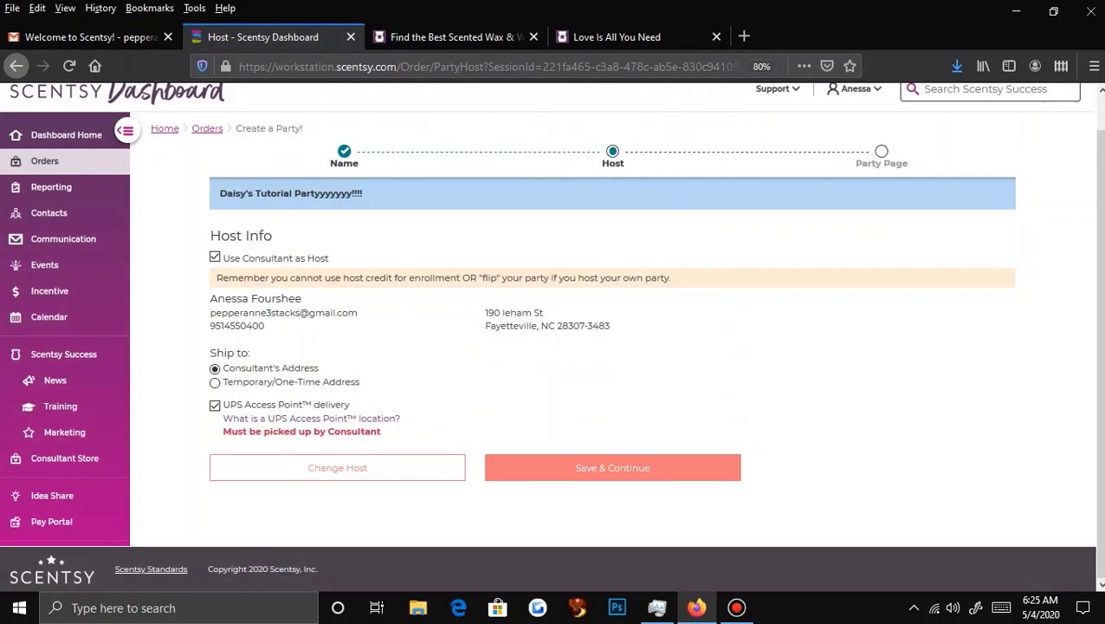
click(215, 405)
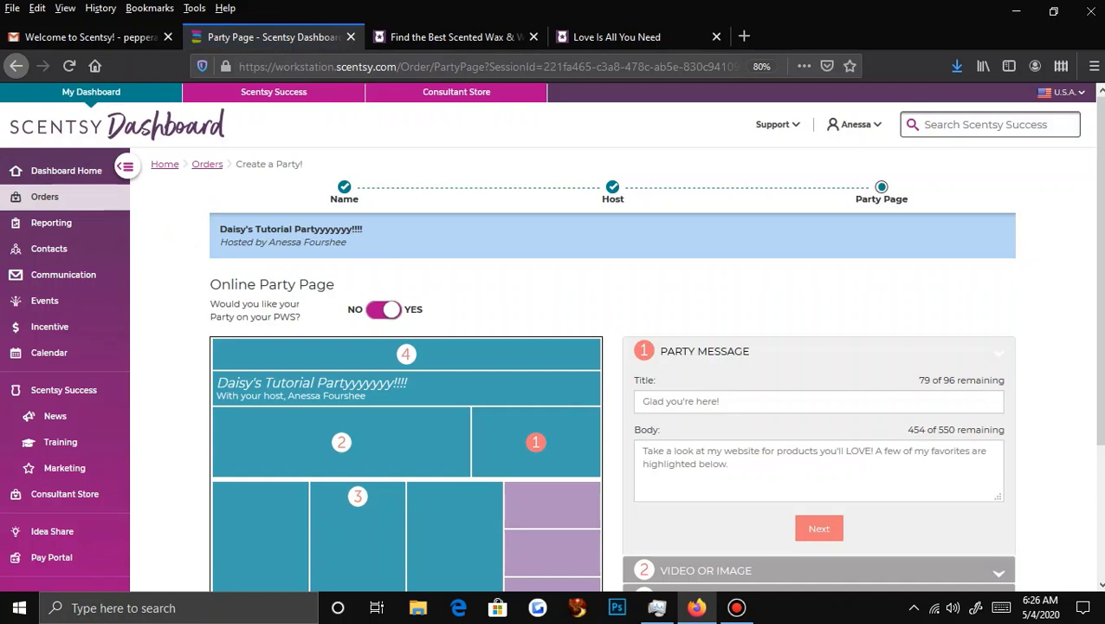
- Examine the online party page layout and the title and body of its Party Message
scroll(551, 337, down, 3)
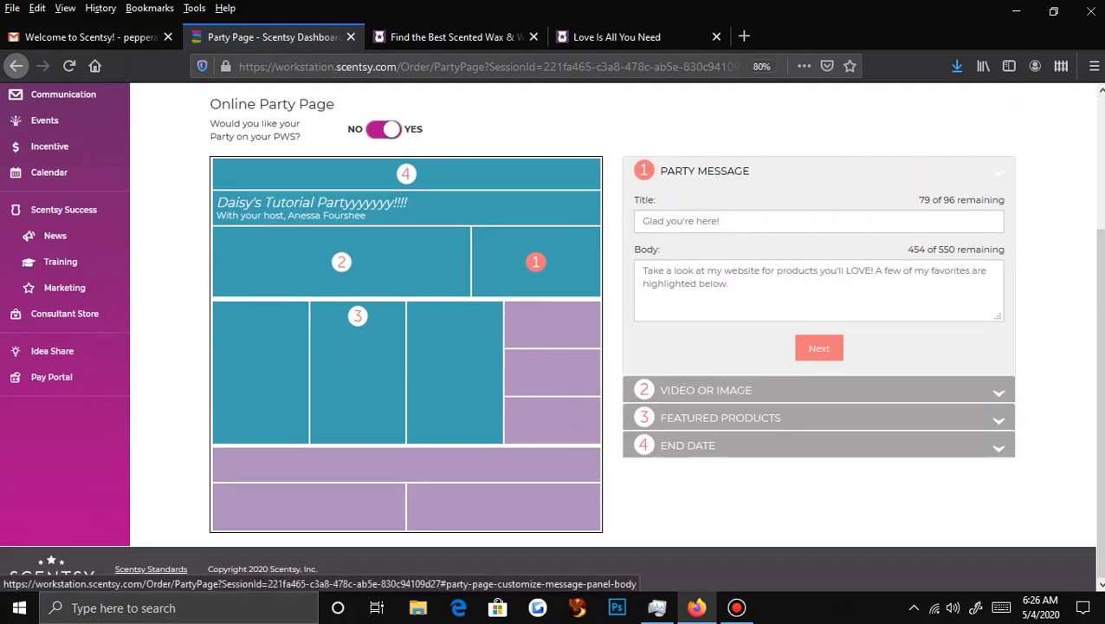
drag(636, 175, 548, 259)
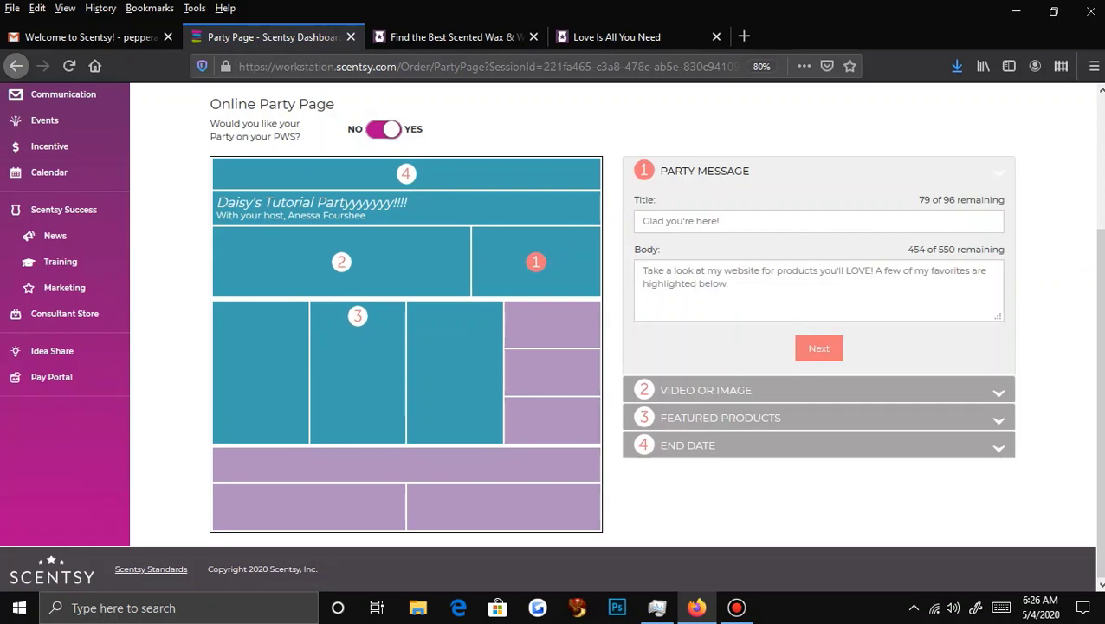
mouse_move(668, 195)
mouse_down()
mouse_move(631, 201)
mouse_move(922, 198)
mouse_up()
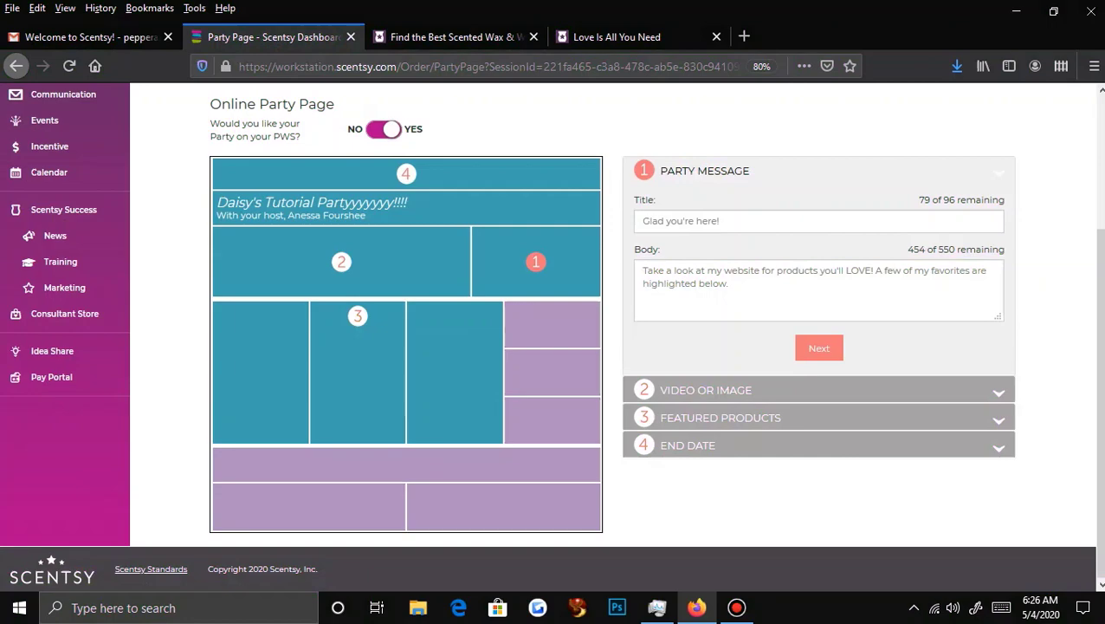
click(720, 221)
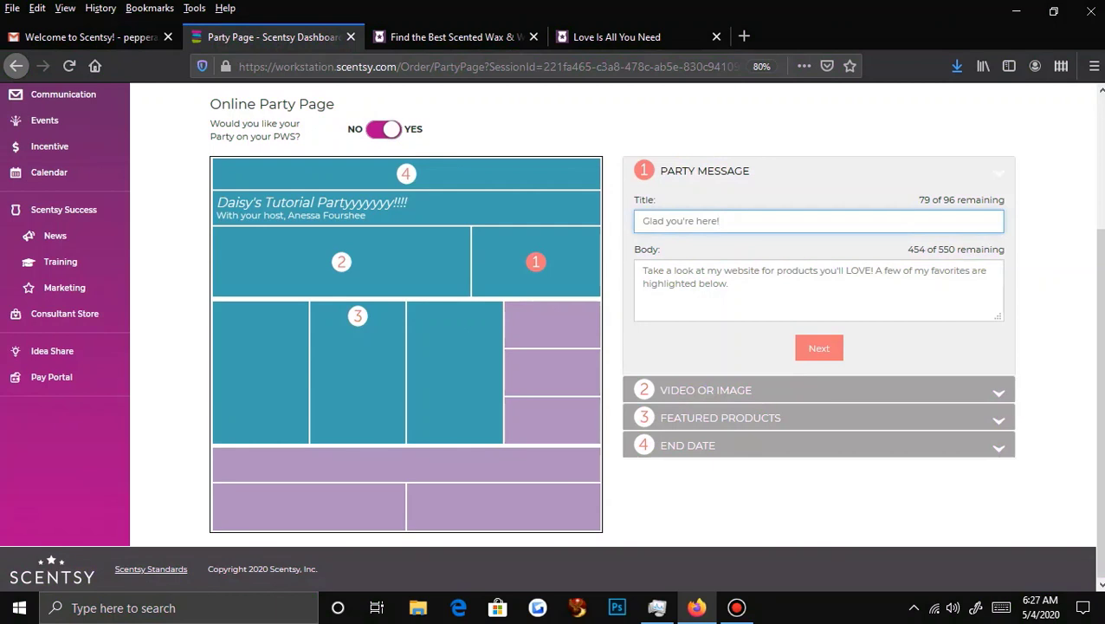
click(743, 295)
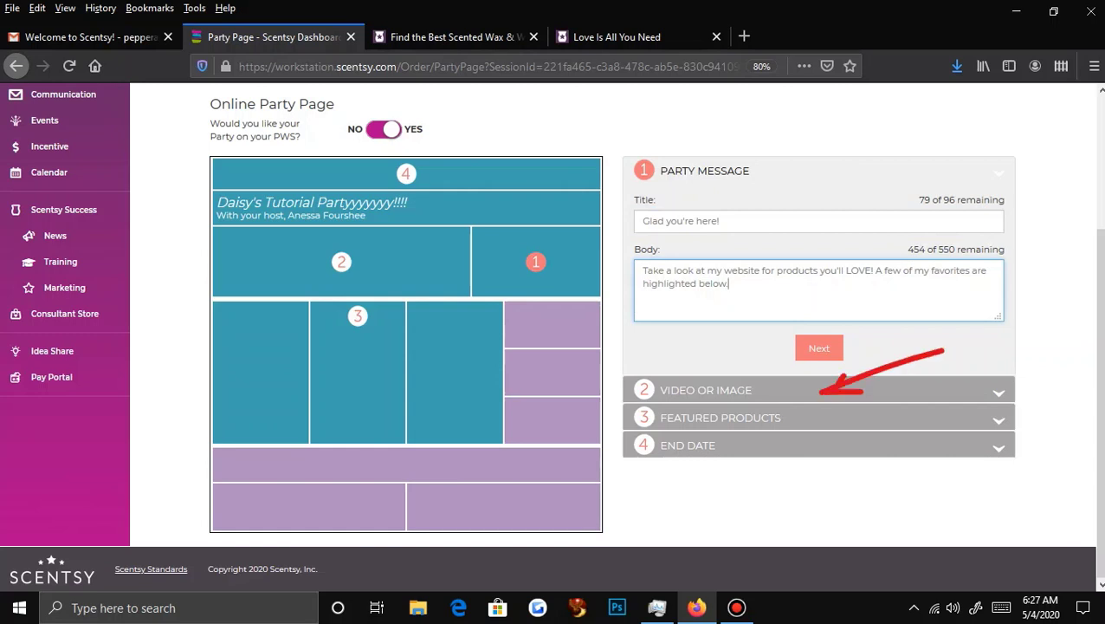
- In the party page's Video or Image section, try the custom image and link option and choose Embed a video
click(706, 390)
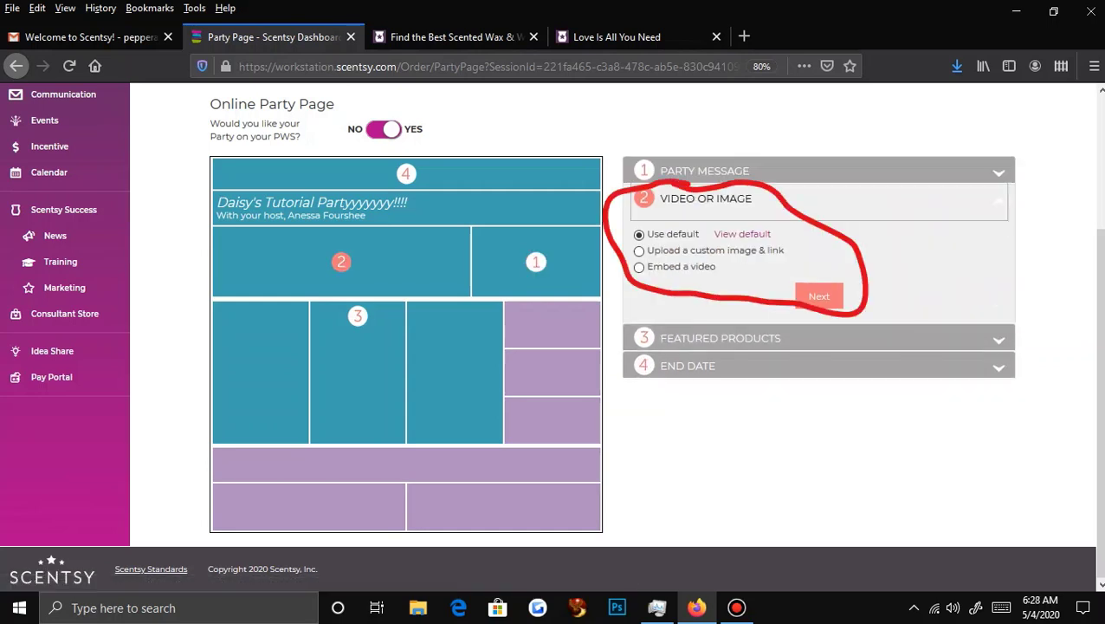
mouse_move(743, 234)
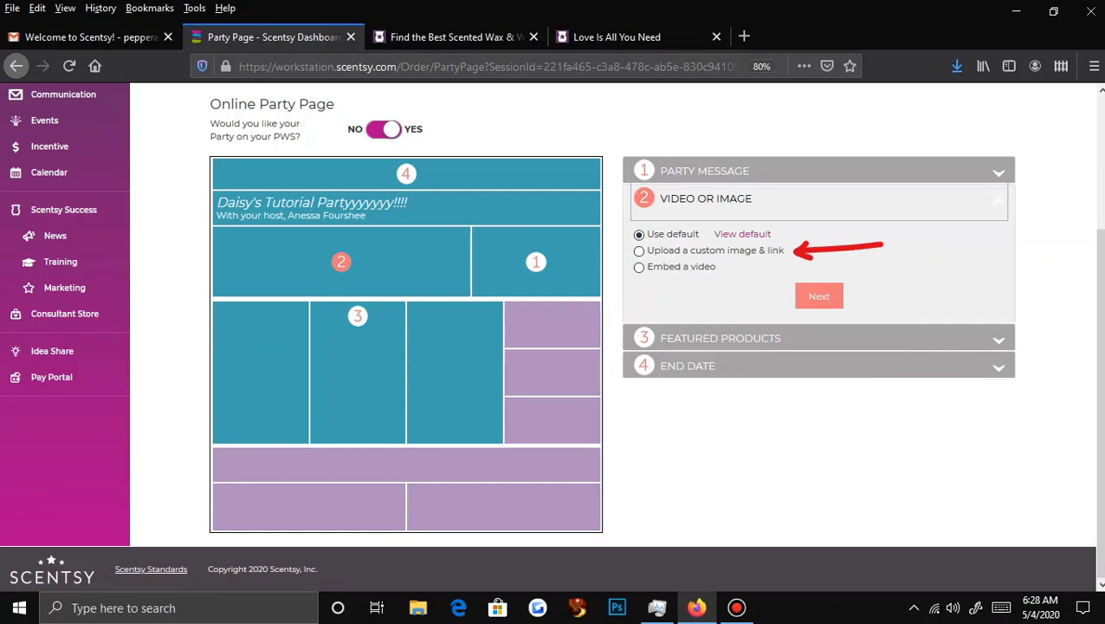
click(639, 250)
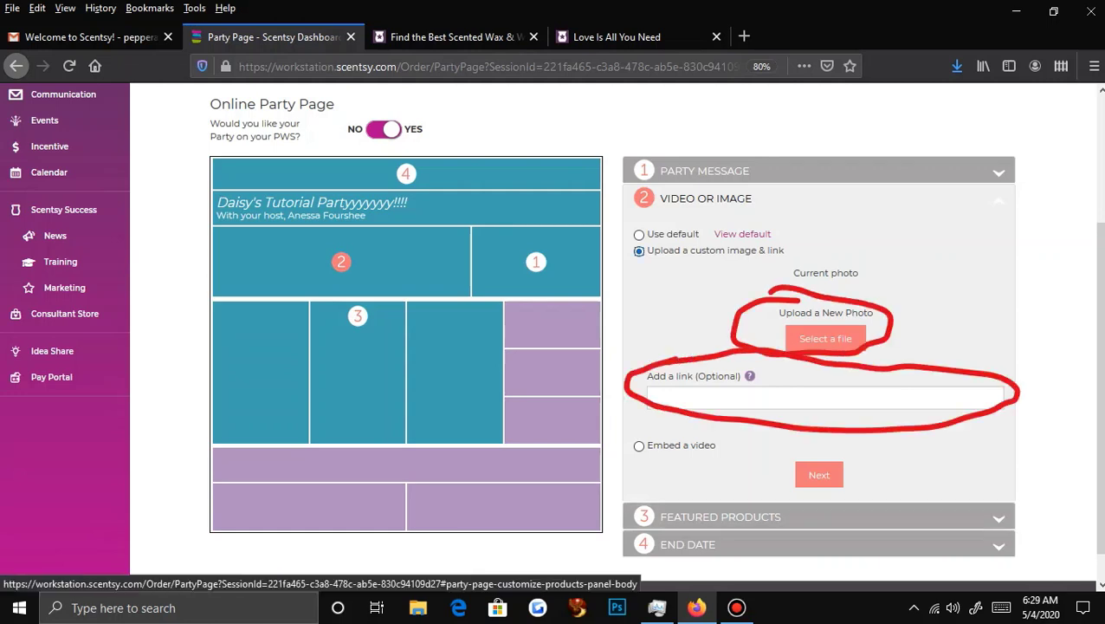
click(639, 234)
click(639, 267)
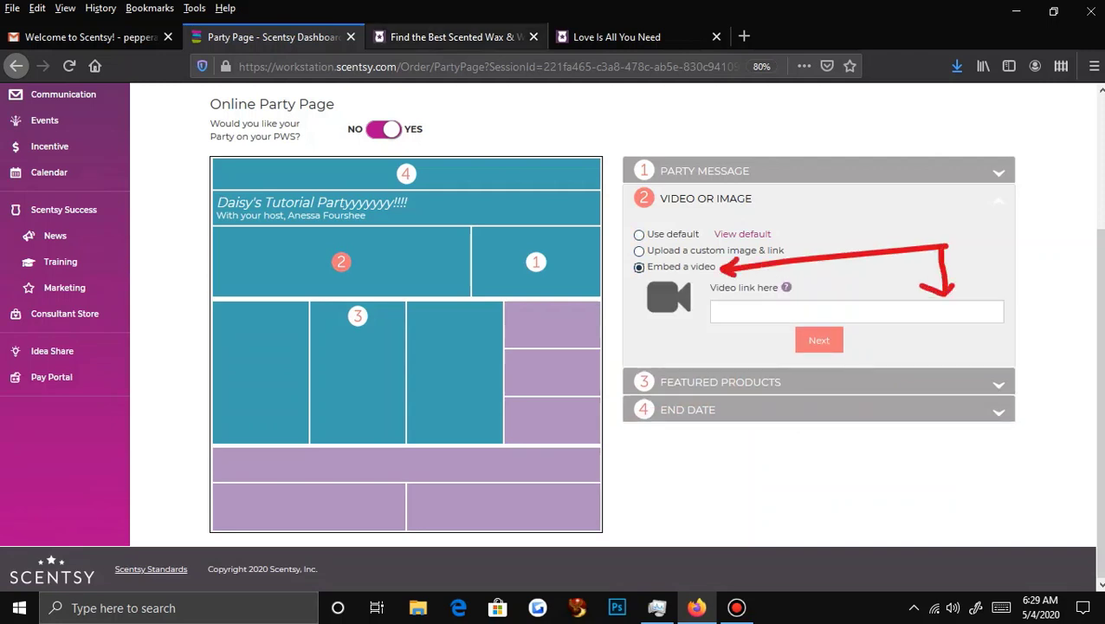
- Switch to the consultant's Scentsy website and look through its list of parties and the home page
key(ctrl+Tab)
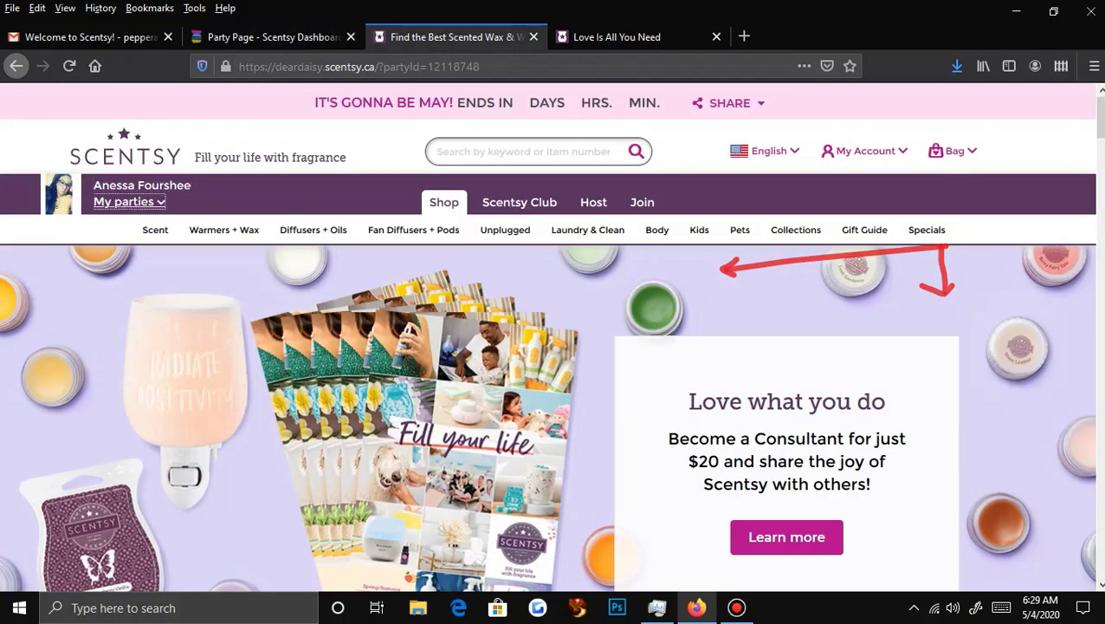
click(129, 201)
scroll(207, 294, down, 2)
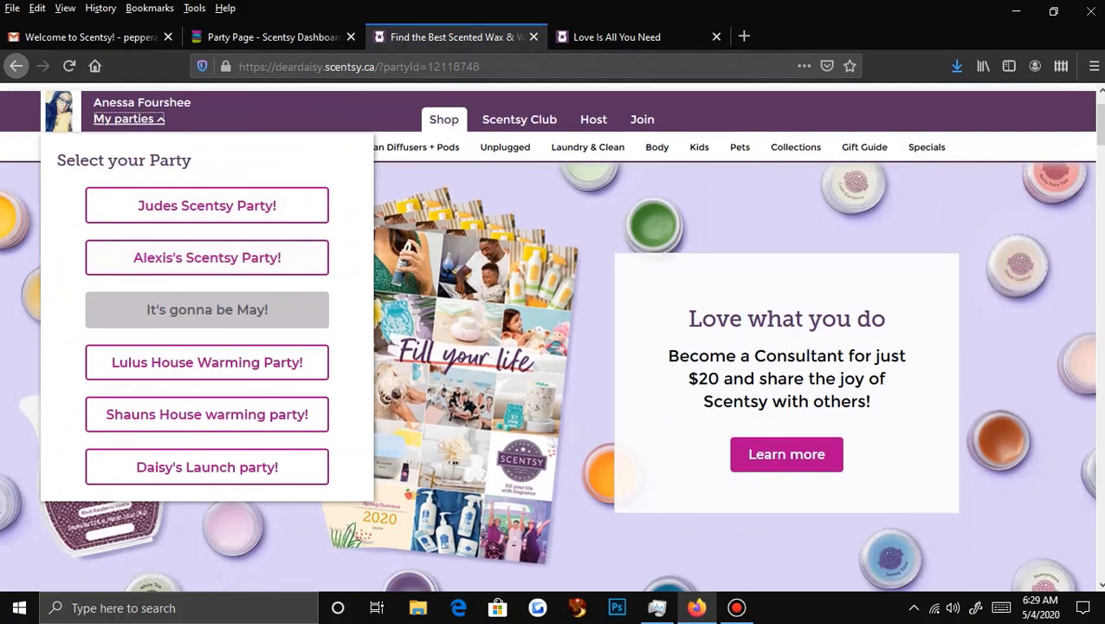
scroll(207, 294, down, 6)
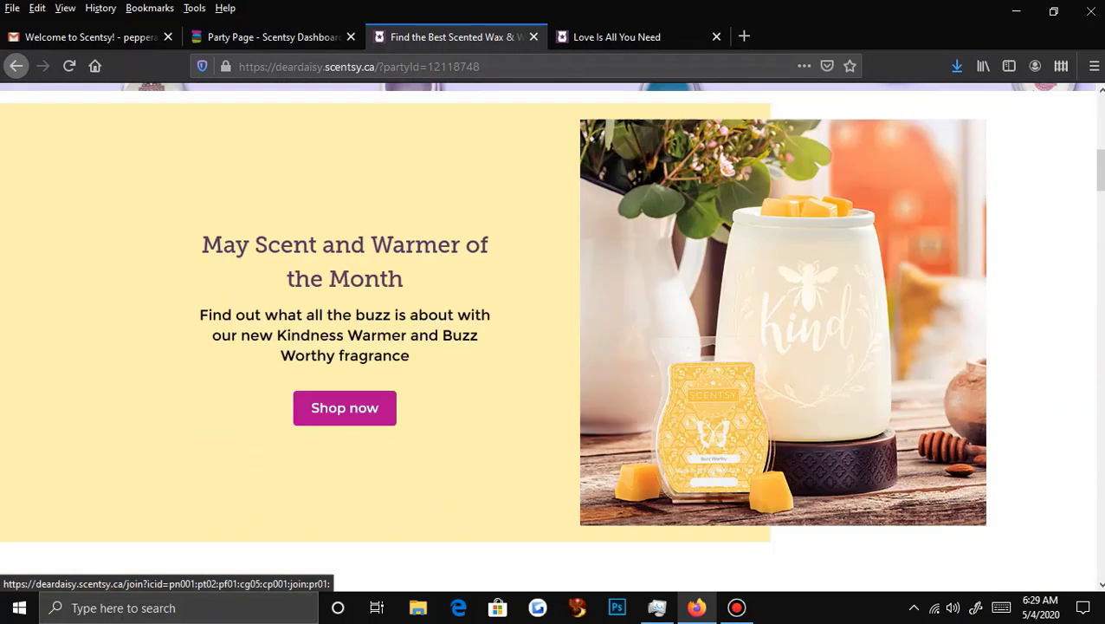
scroll(207, 294, up, 10)
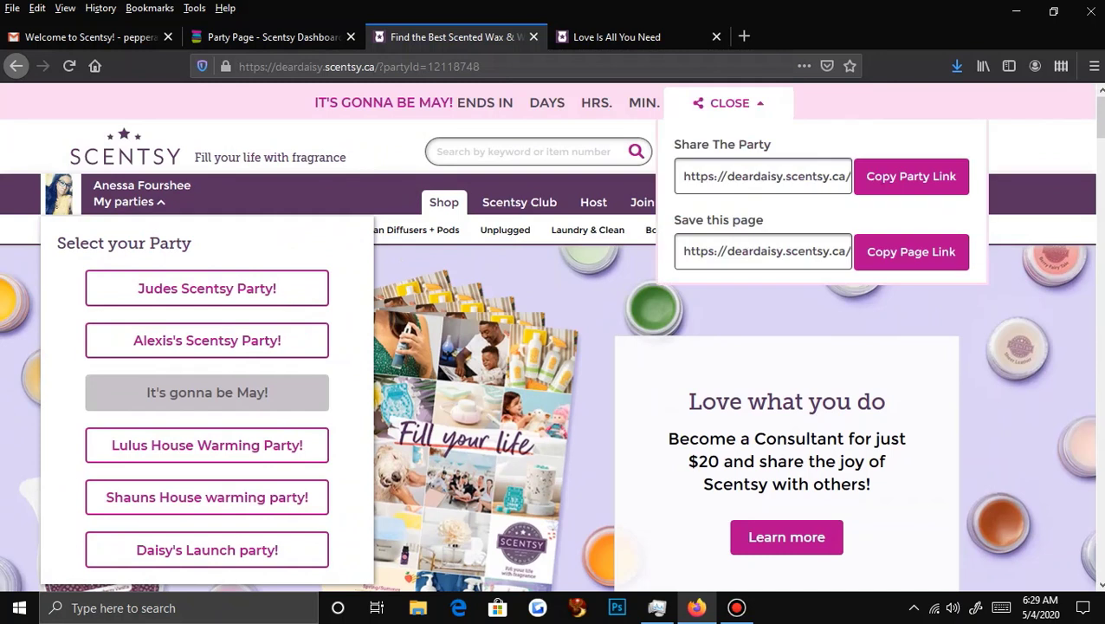
- Copy the share link of the "It's gonna be May!" party and open it in the current browser tab
click(911, 176)
click(559, 66)
right_click(559, 67)
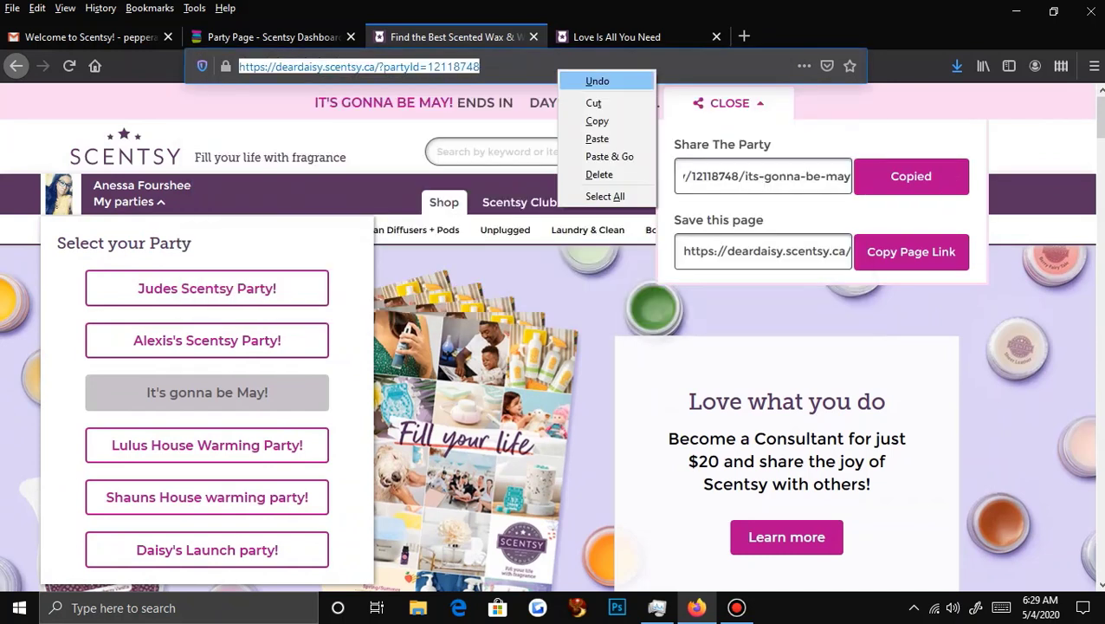
click(609, 155)
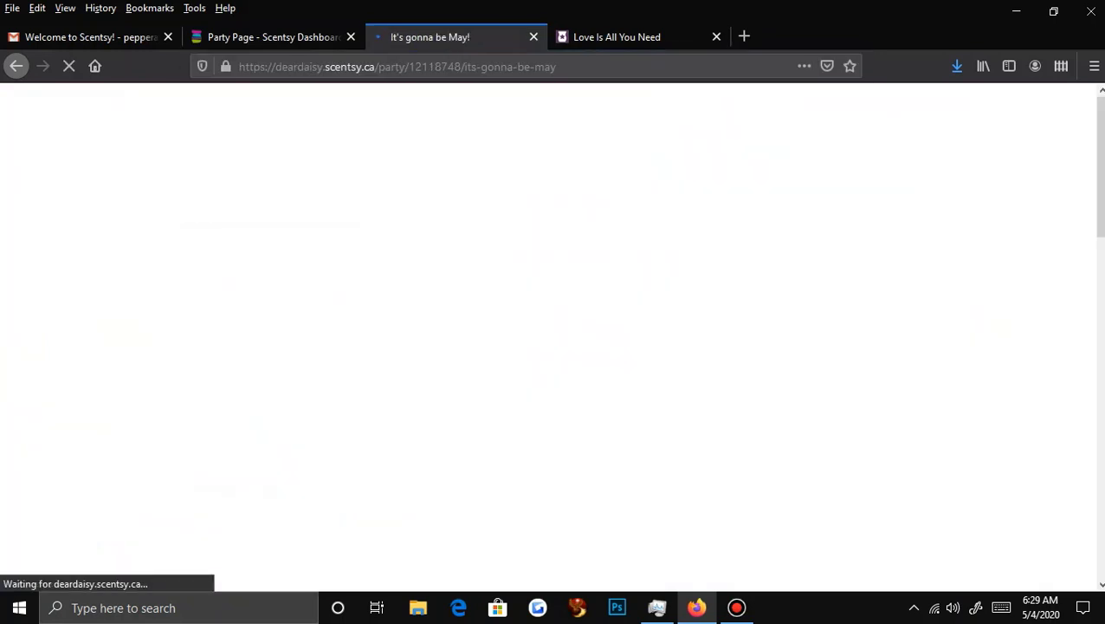
- Look over the "It's gonna be May!" party page, playing its embedded video briefly and pausing it
scroll(327, 505, down, 2)
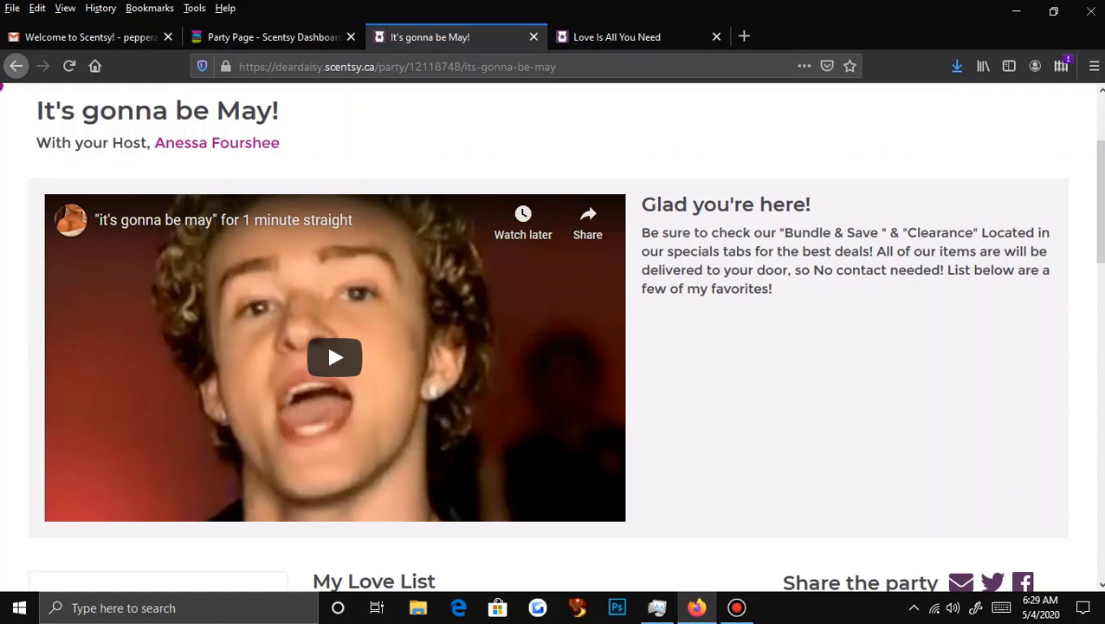
scroll(327, 340, down, 5)
scroll(327, 341, up, 5)
click(334, 355)
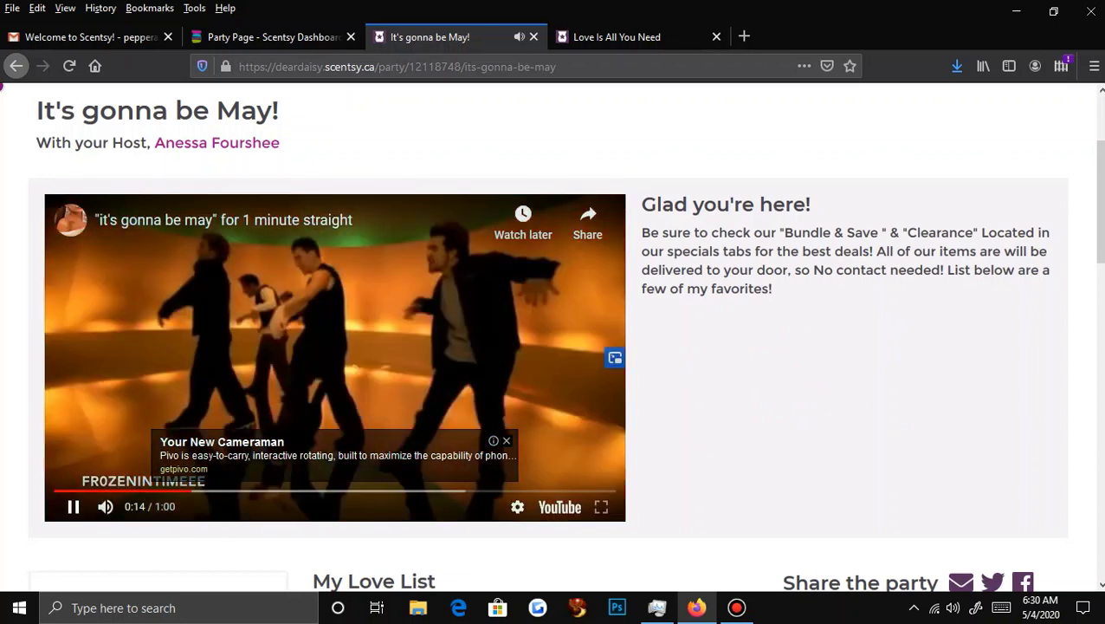
click(74, 506)
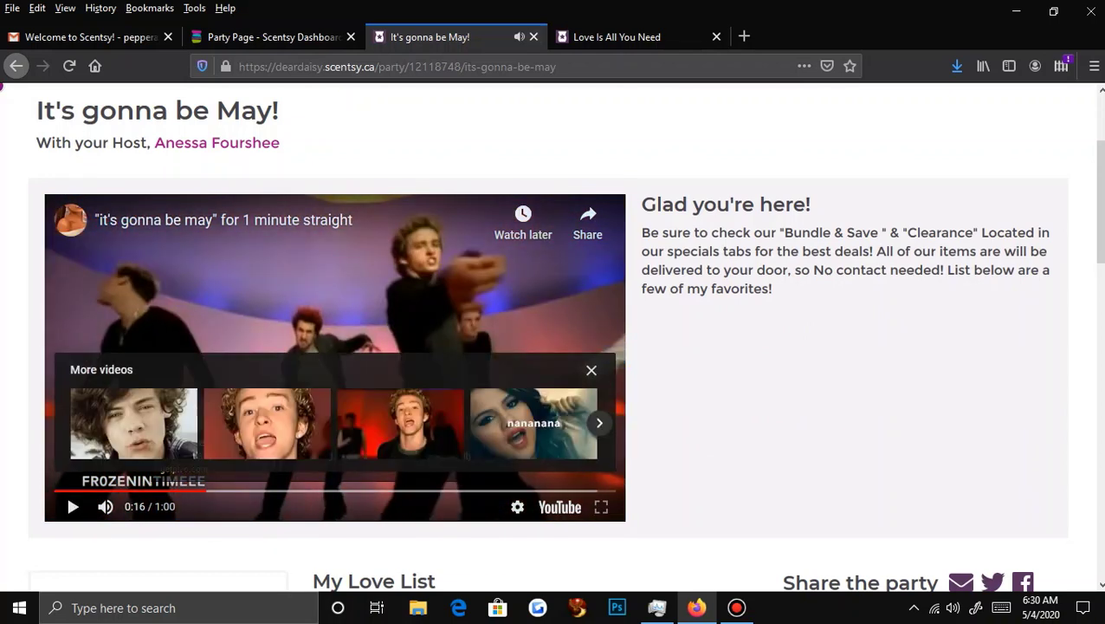
scroll(553, 338, up, 4)
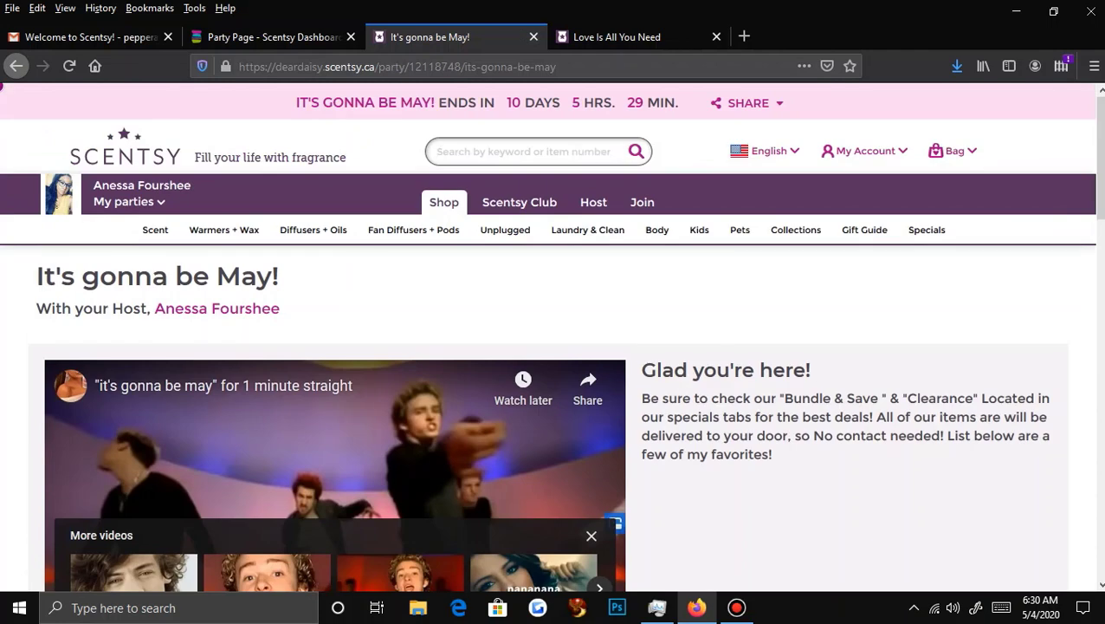
- View the login and account options offered for joining the party and close the dialog
scroll(940, 225, down, 8)
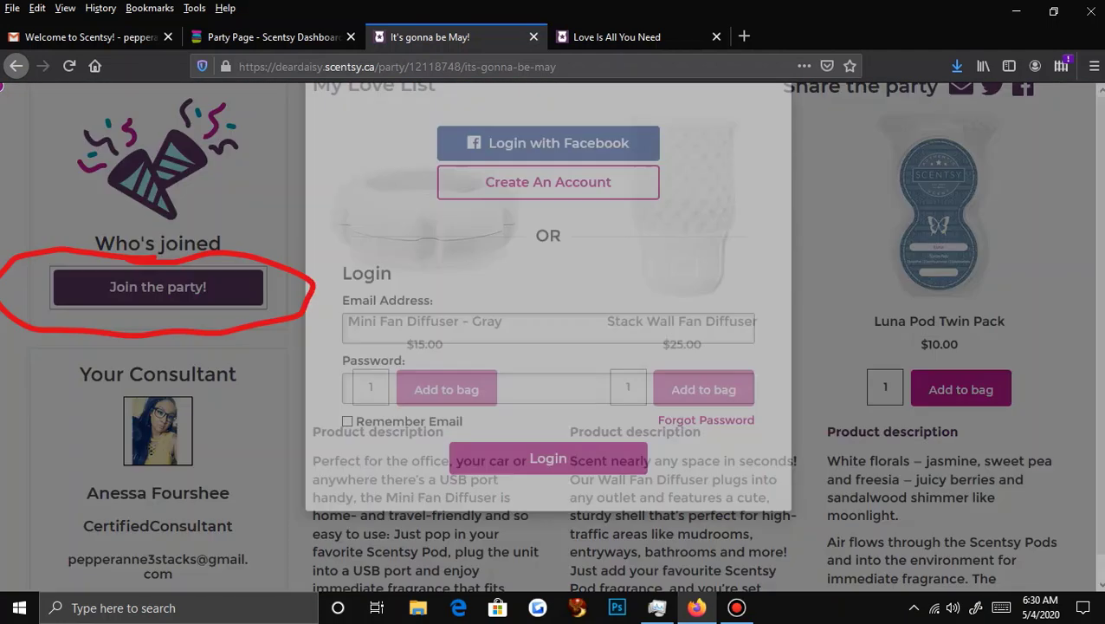
click(157, 287)
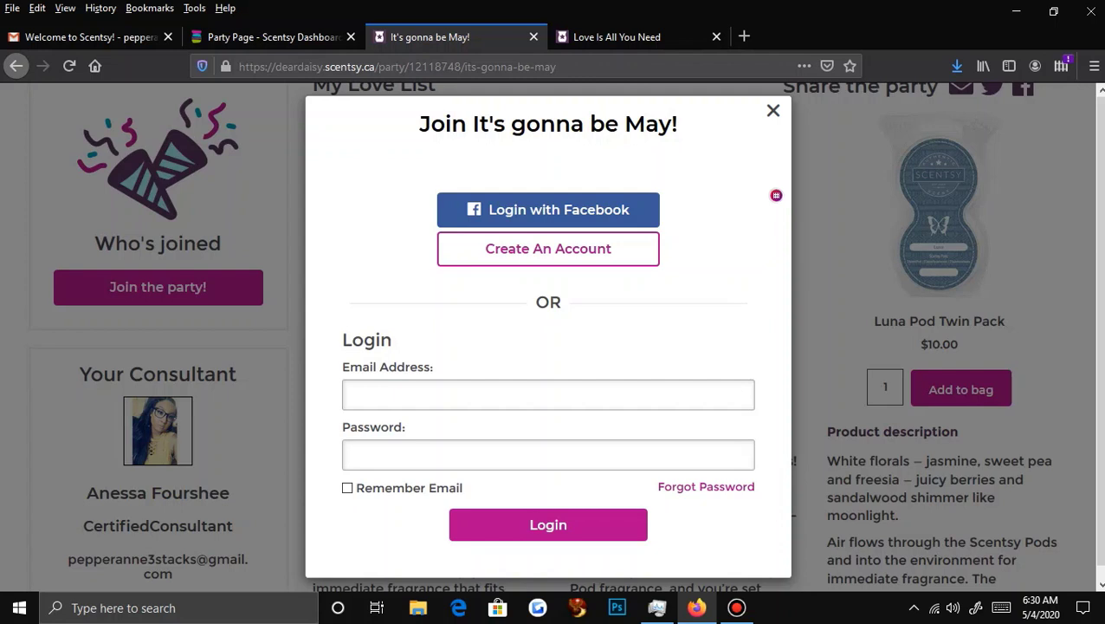
click(773, 110)
- Examine the featured products in the My Love List section of the party page
scroll(776, 195, up, 3)
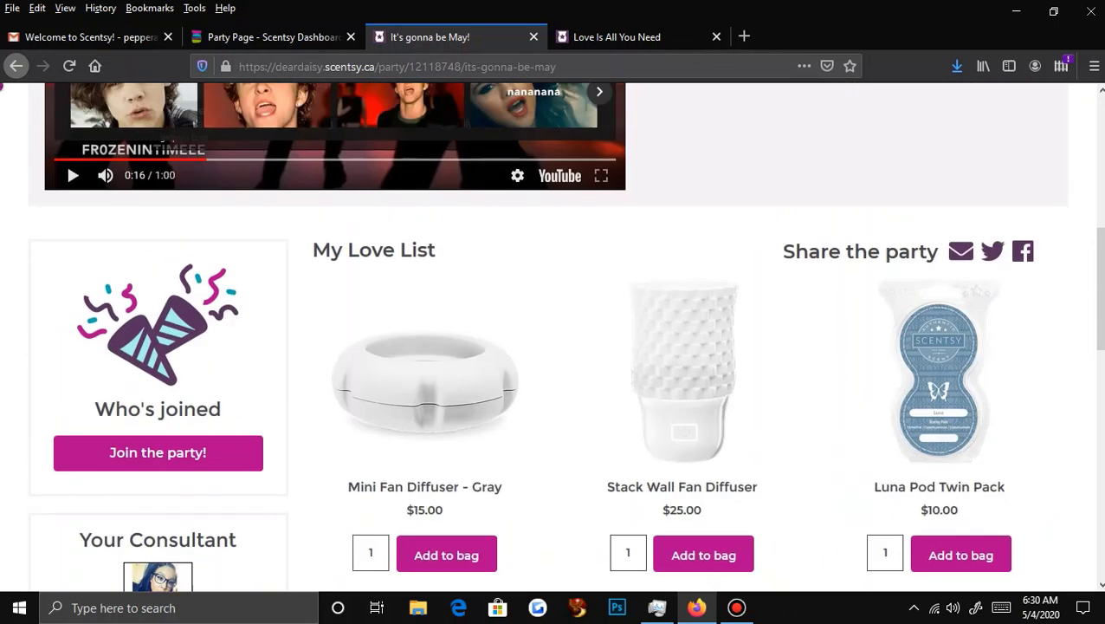
scroll(553, 338, down, 4)
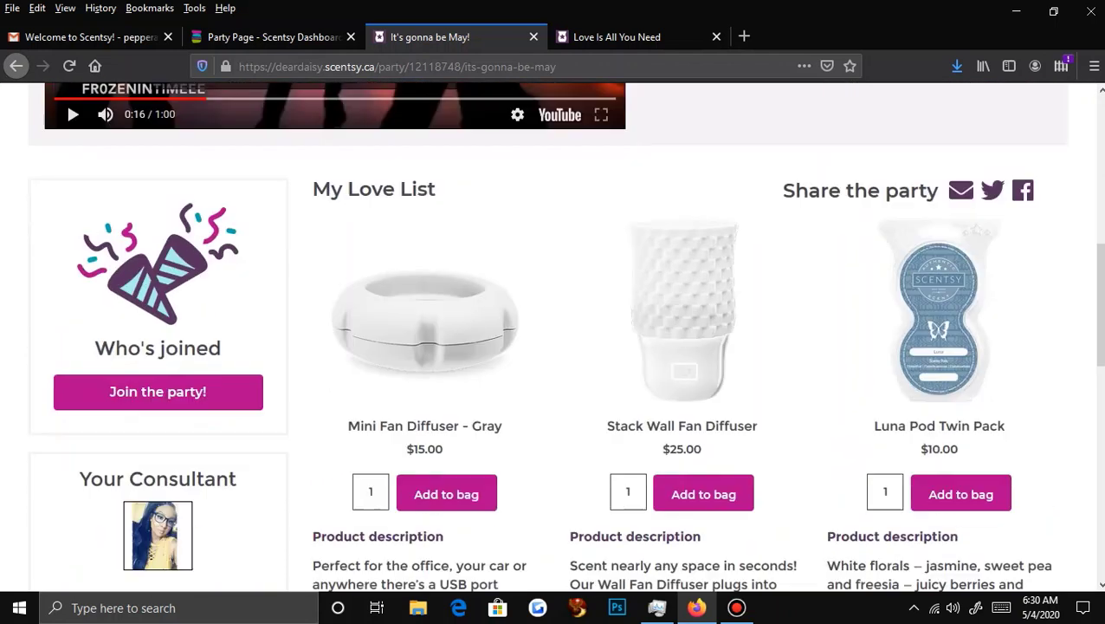
scroll(553, 338, up, 5)
scroll(553, 338, down, 3)
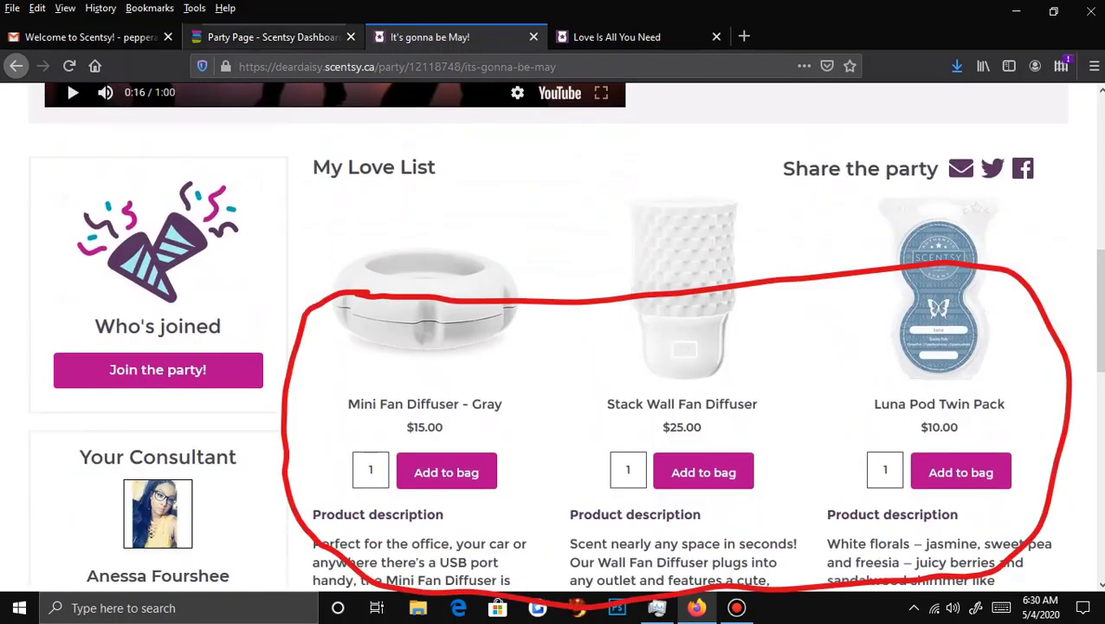
- Return to the dashboard's party page setup, open its Featured Products section and preview the default products
click(268, 37)
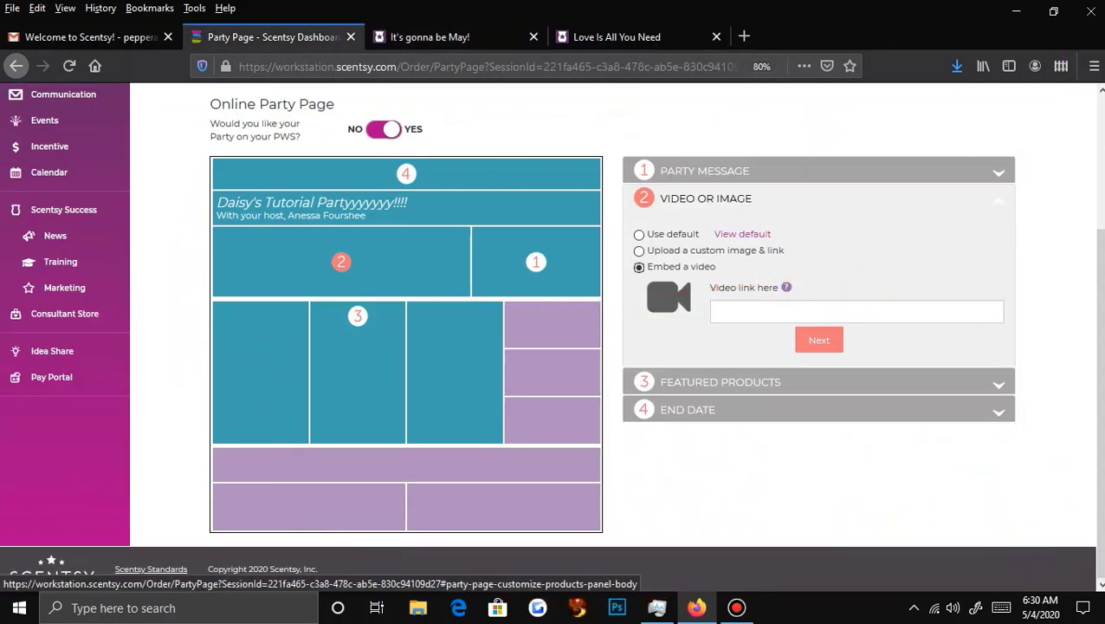
click(719, 382)
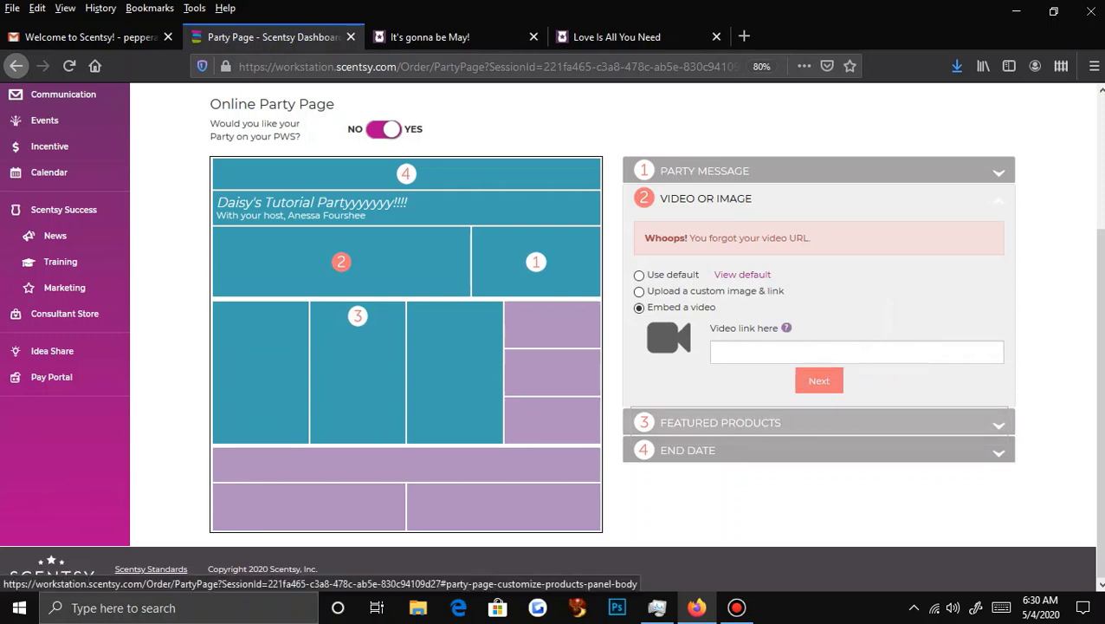
click(719, 422)
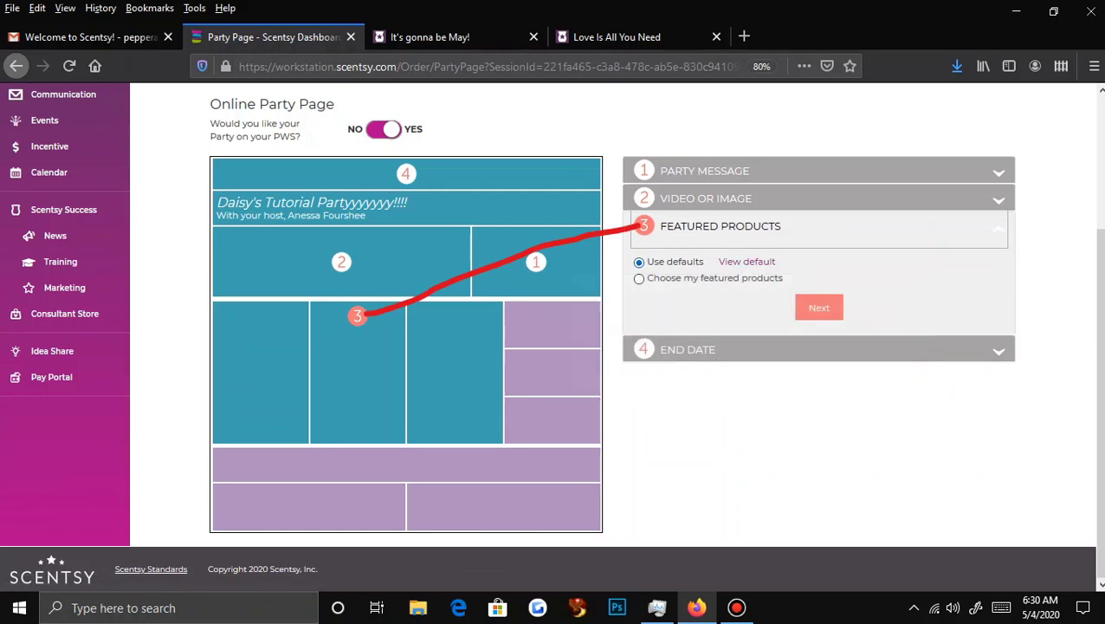
mouse_move(747, 261)
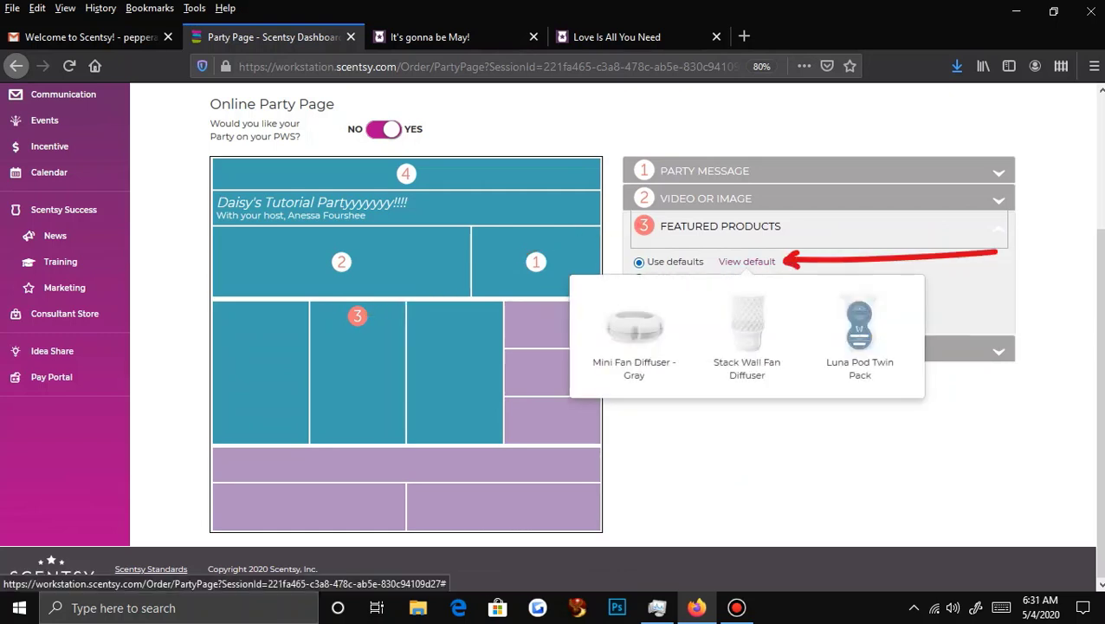
- Choose custom featured products and set Product 1 to the 3 Counter Cleaners bundle by looking up "bundle"
click(639, 278)
click(649, 318)
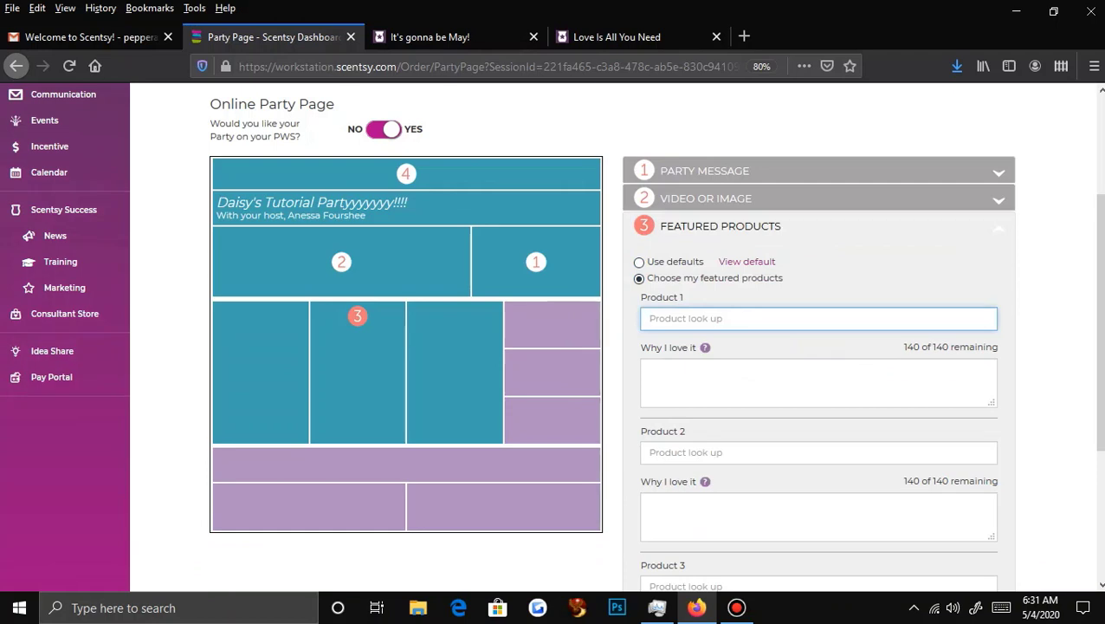
text(bundle)
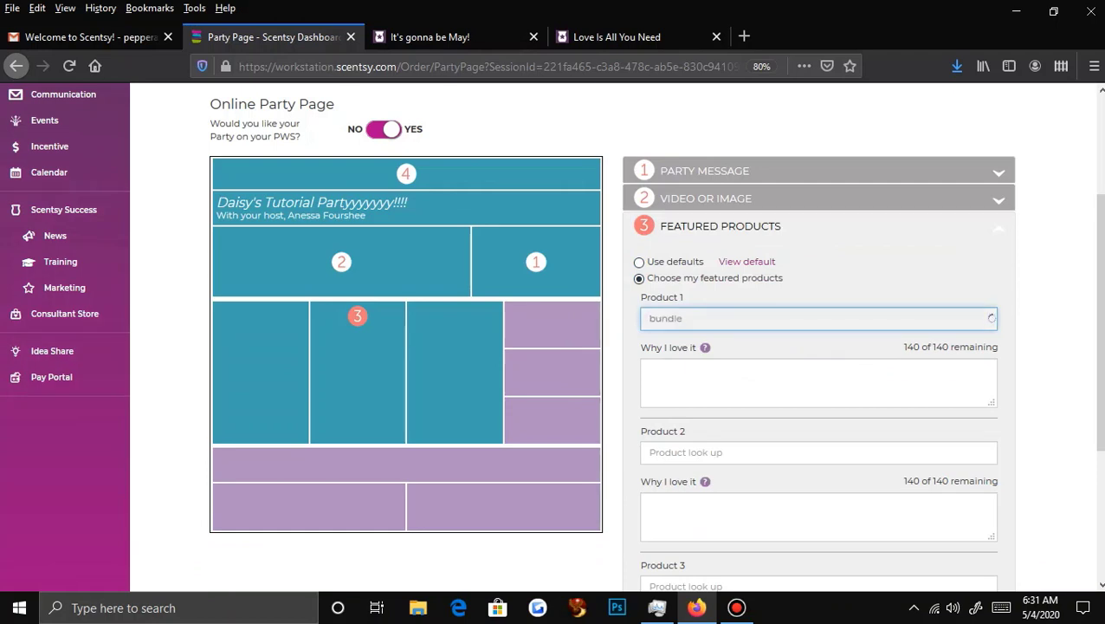
key(Down)
key(Down)
key(Down)
key(Down)
key(Down)
key(Down)
key(Down)
key(Down)
key(Down)
key(Down)
key(Down)
key(Down)
key(Down)
key(Down)
key(Down)
key(Down)
key(Down)
key(Down)
key(Down)
key(Down)
key(Down)
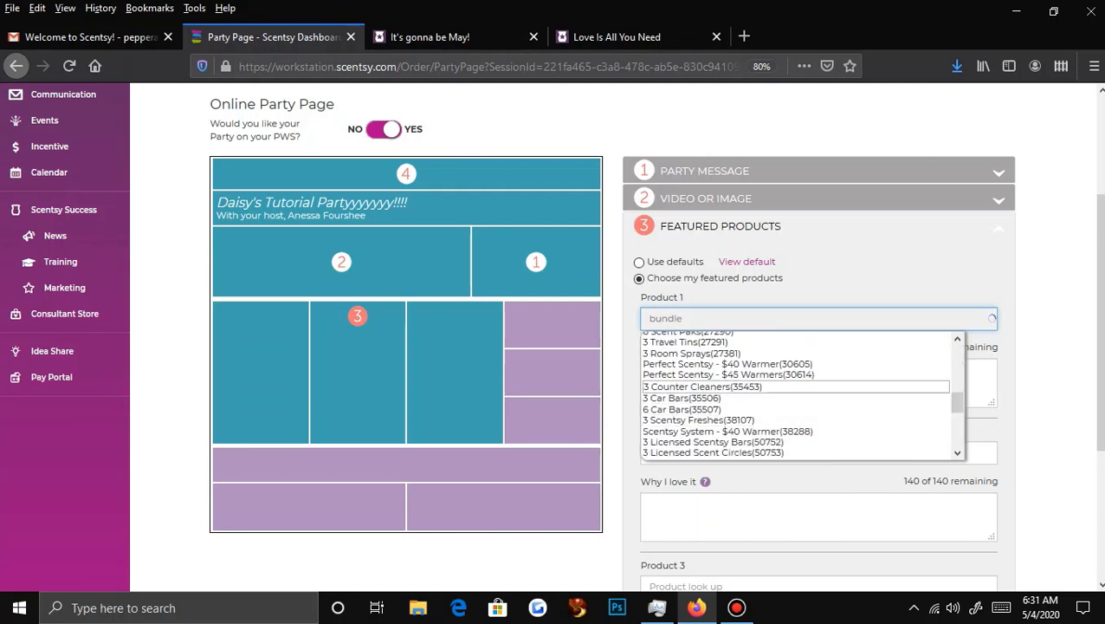
key(Return)
- Begin Product 1's "Why I love it" with "this is the best bundle that sscentsy has in my opinion, i love to clean"
key(Tab)
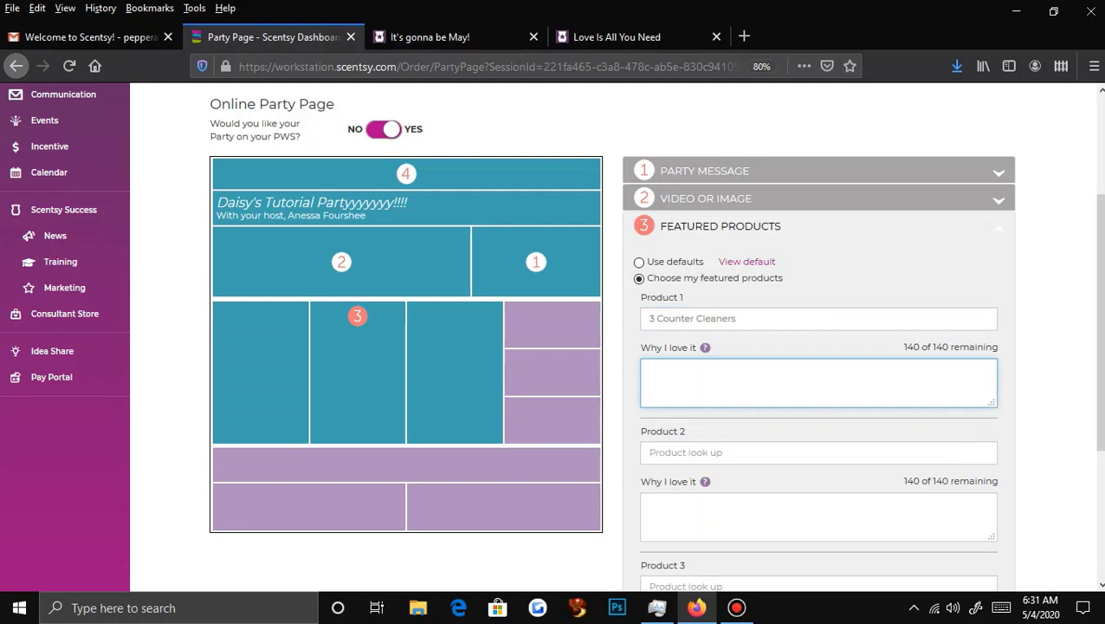
text(this is the best bundle that sscentsy has in my opinion, i love to clean )
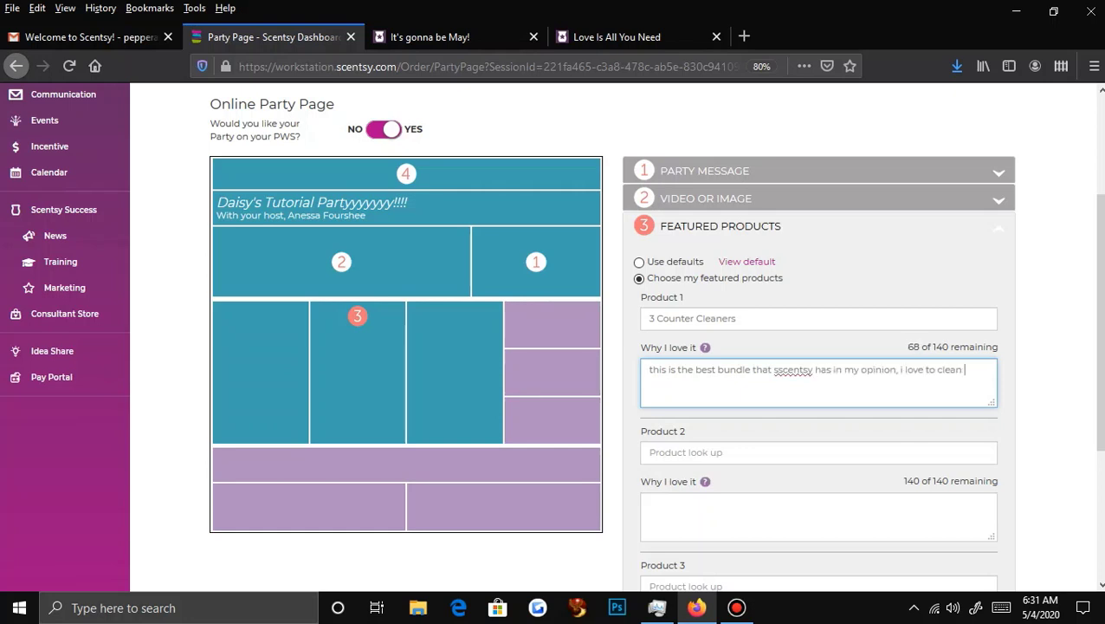
- Finish Product 1's "Why I love it" with "and i love my scents, so i get the best of both worlds with this bundle!"
text(and thi)
text(s)
key(BackSpace)
key(BackSpace)
key(BackSpace)
key(BackSpace)
text(i love)
text( my scents.)
text(so i )
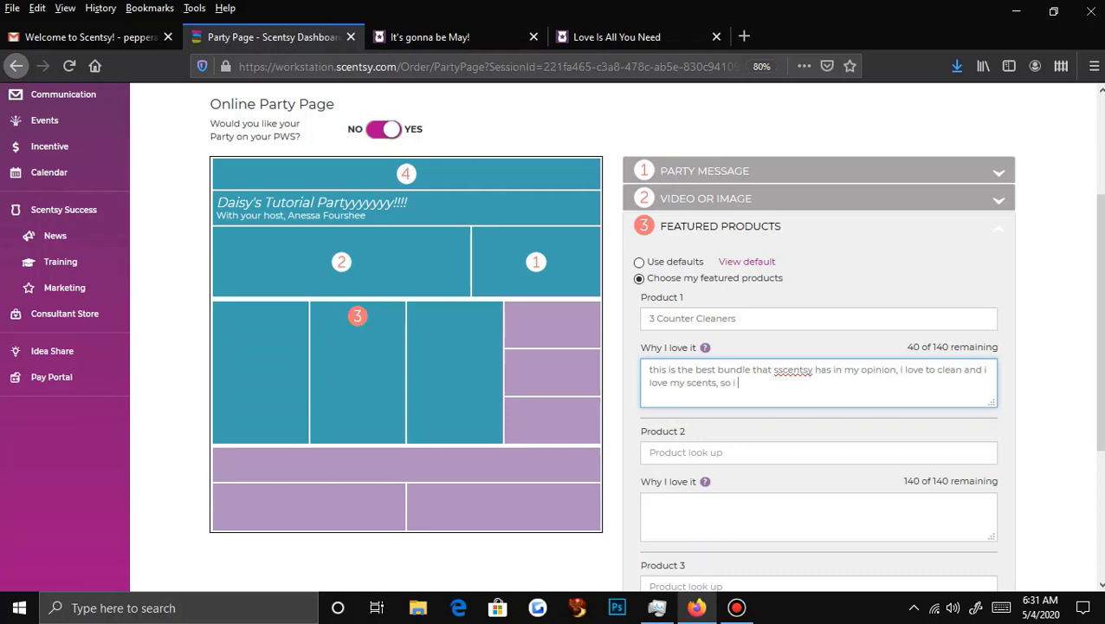
text(get the best of both worlds)
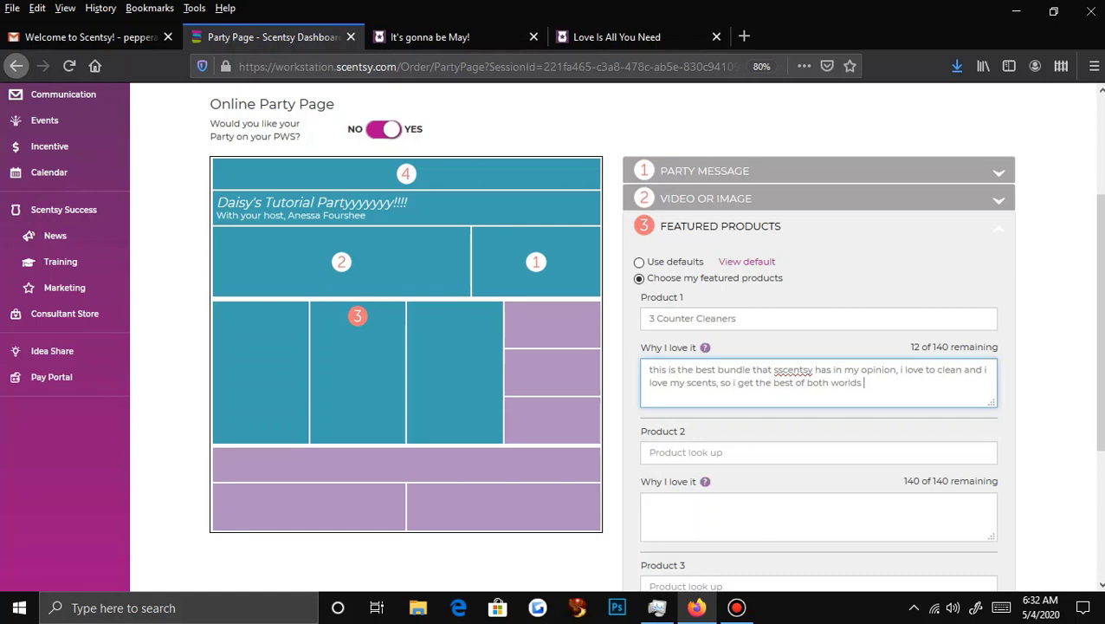
text(with this bundle!)
key(Tab)
- Set Product 2 to Cinderella Carriage – Scentsy Warmer by looking up "cinderell"
scroll(551, 336, down, 3)
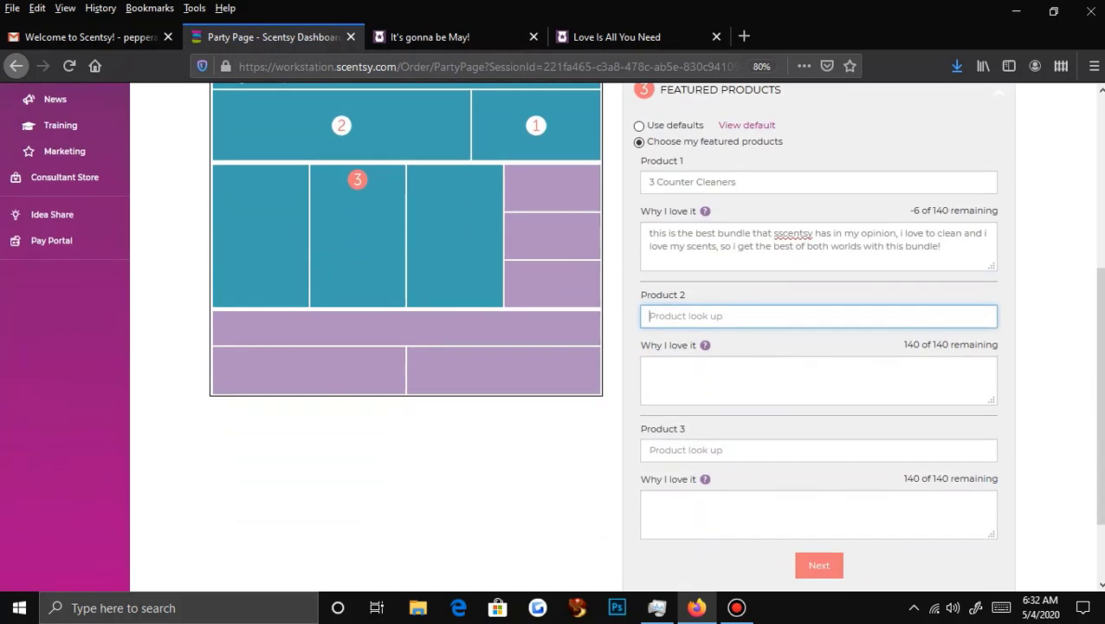
key(Tab)
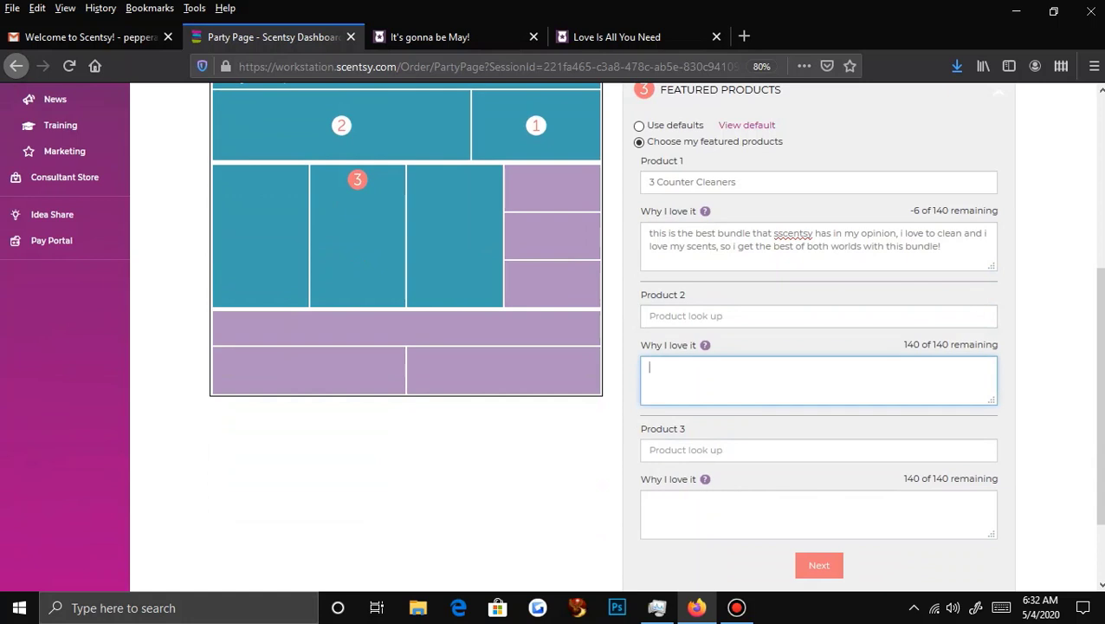
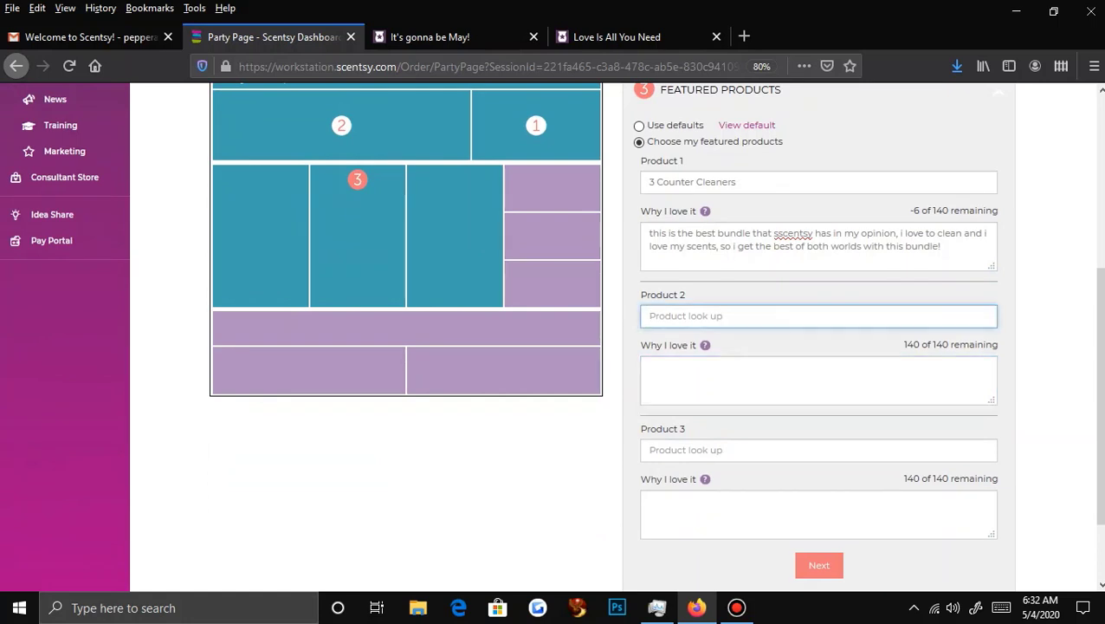
text(ll)
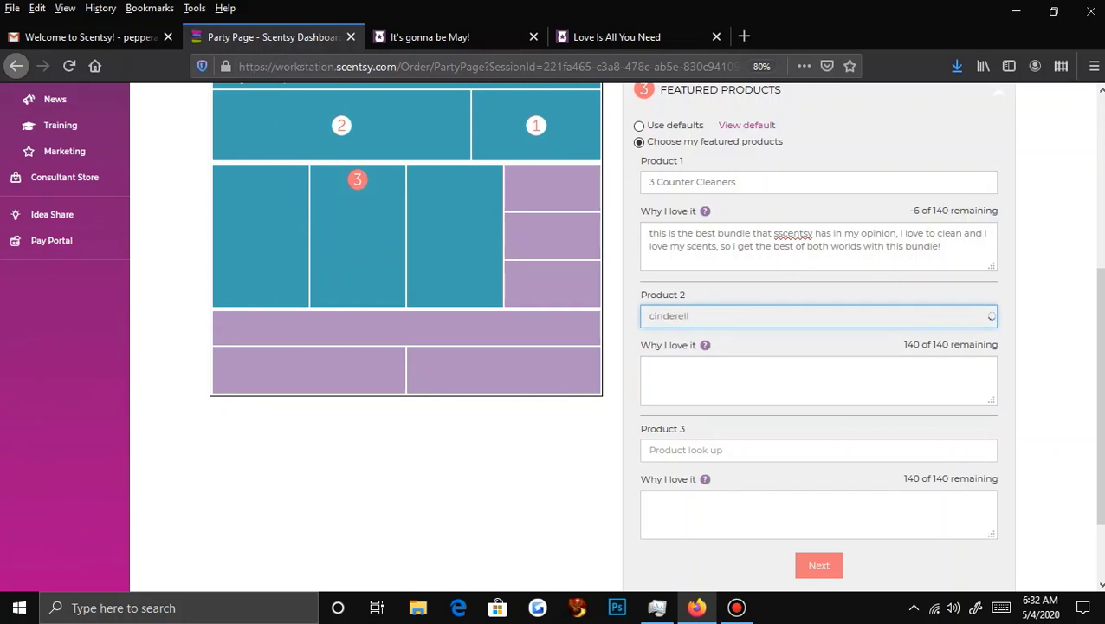
key(Return)
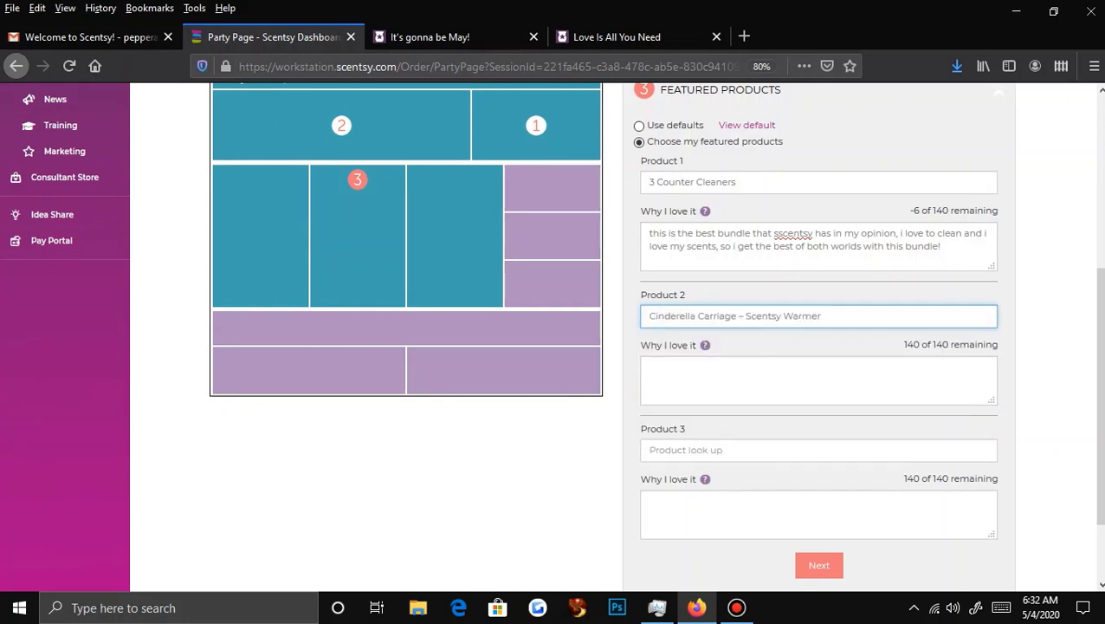
- Enter "This warmer is so gorgeous, it has led lights and it changes colors!" as Product 2's "Why I love it"
key(Tab)
text(Th)
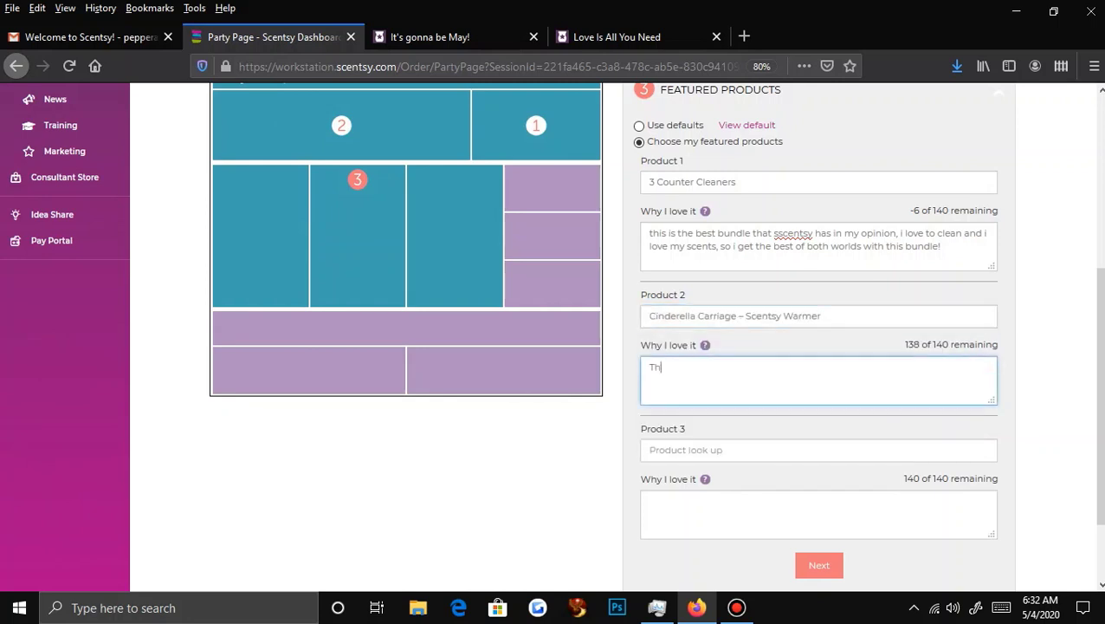
text(is warmer is so gorgeous, it has l)
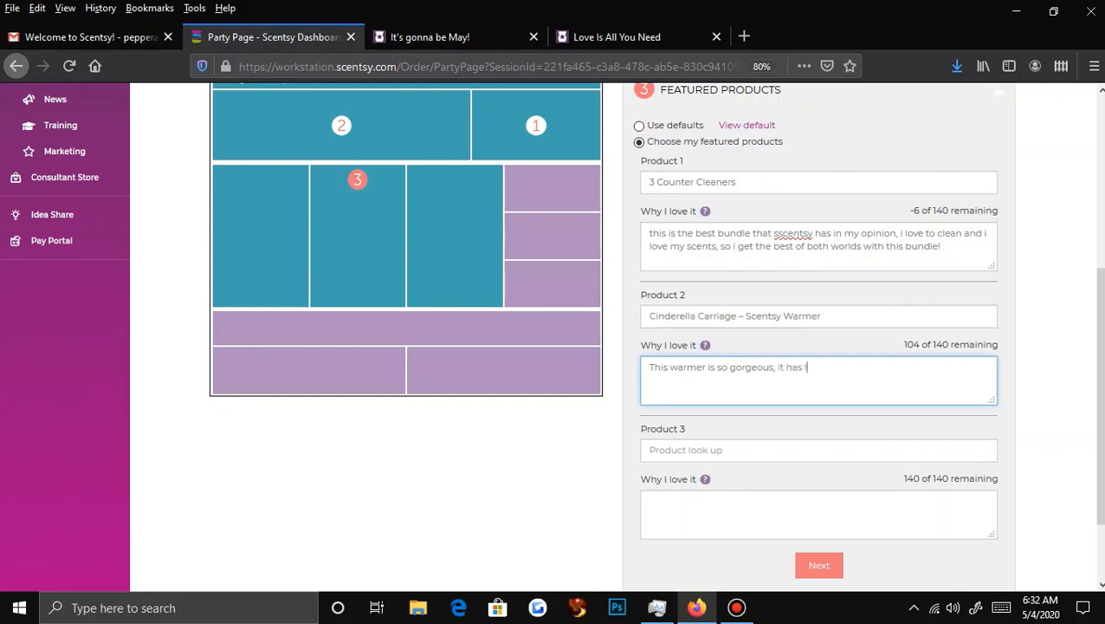
text(ed lights and it changes colors!)
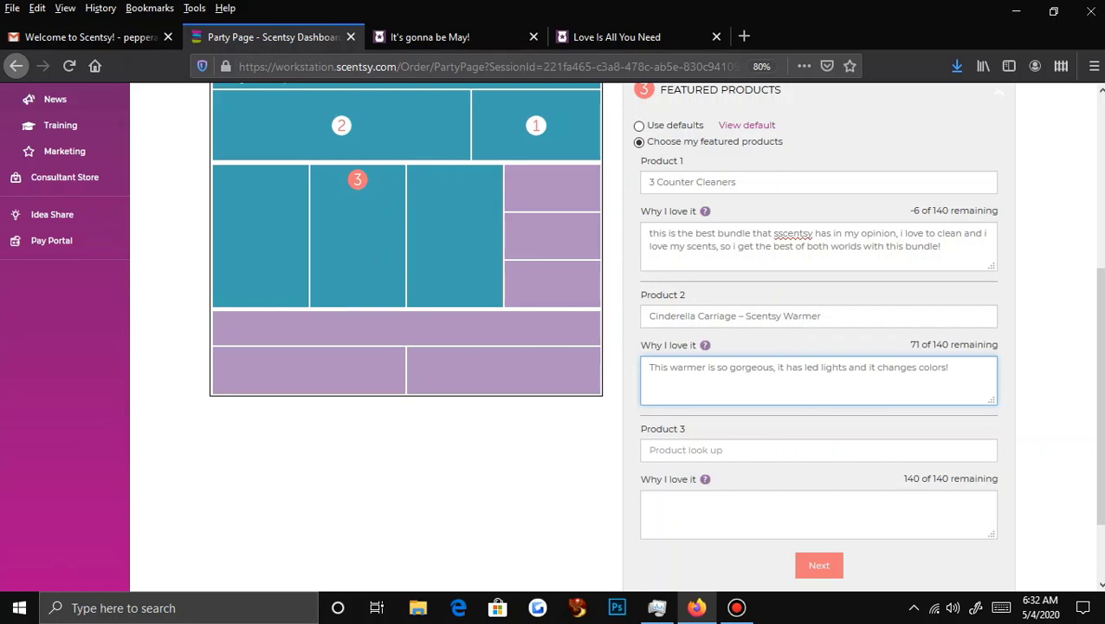
- Leave Product 3 empty and switch the featured products back to the defaults
click(733, 181)
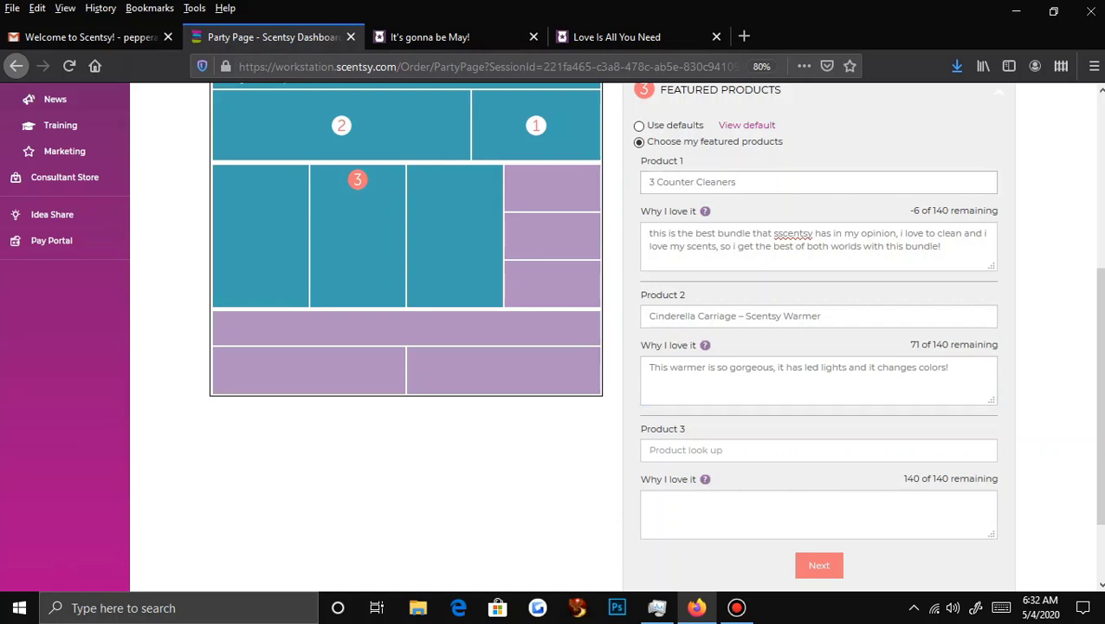
scroll(733, 181, down, 3)
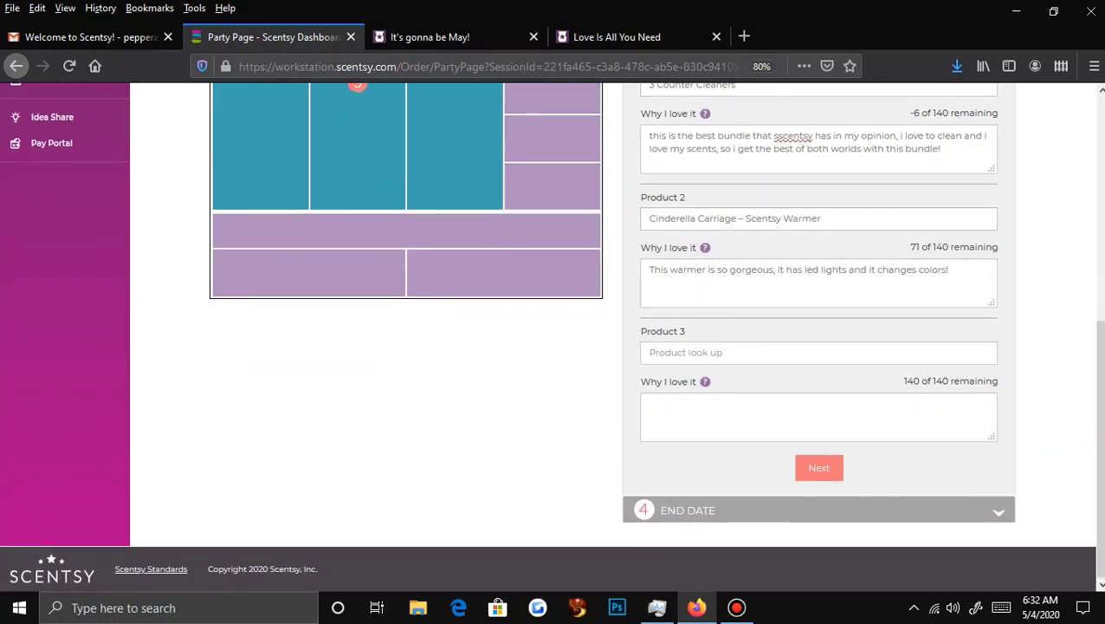
click(818, 352)
scroll(819, 352, up, 4)
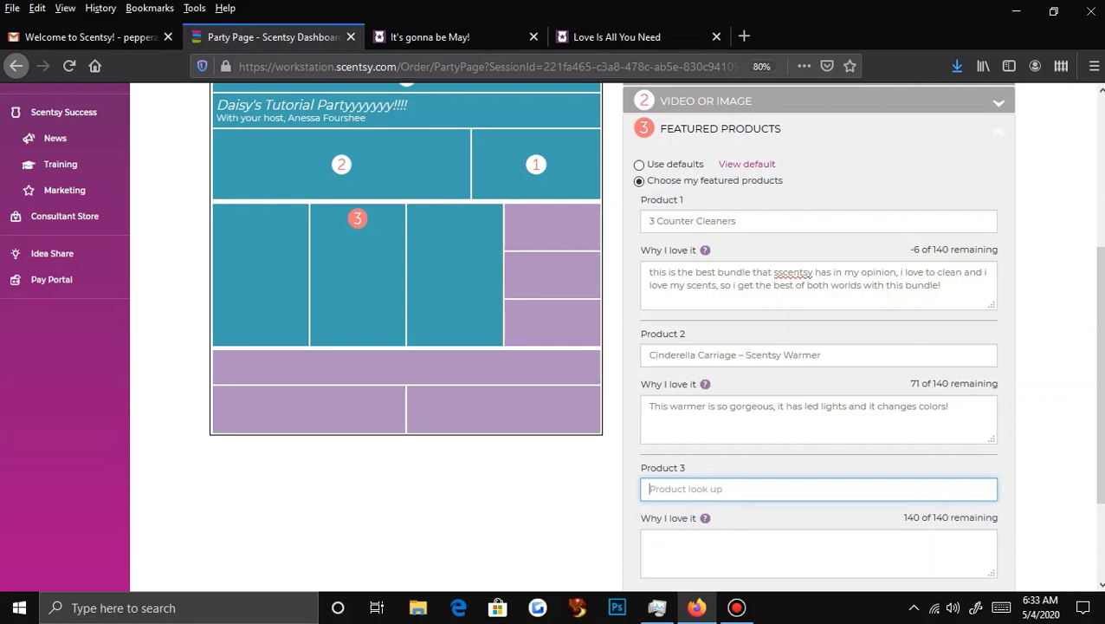
click(638, 163)
- Switch to the "It's gonna be May!" party page and review its default featured products and their descriptions
click(434, 37)
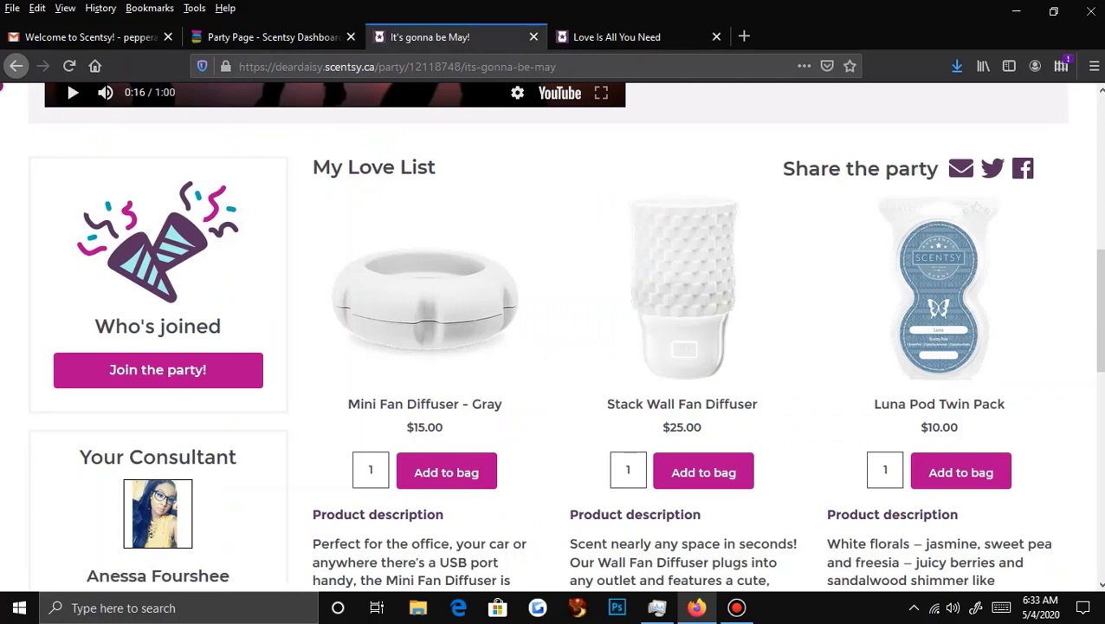
scroll(565, 336, down, 2)
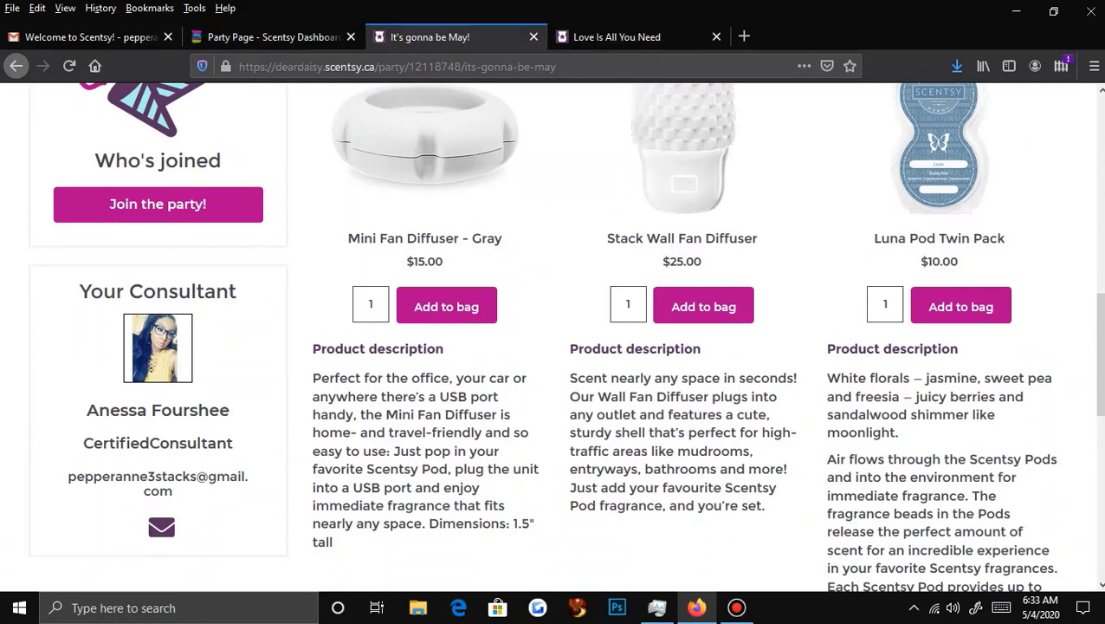
scroll(552, 336, up, 2)
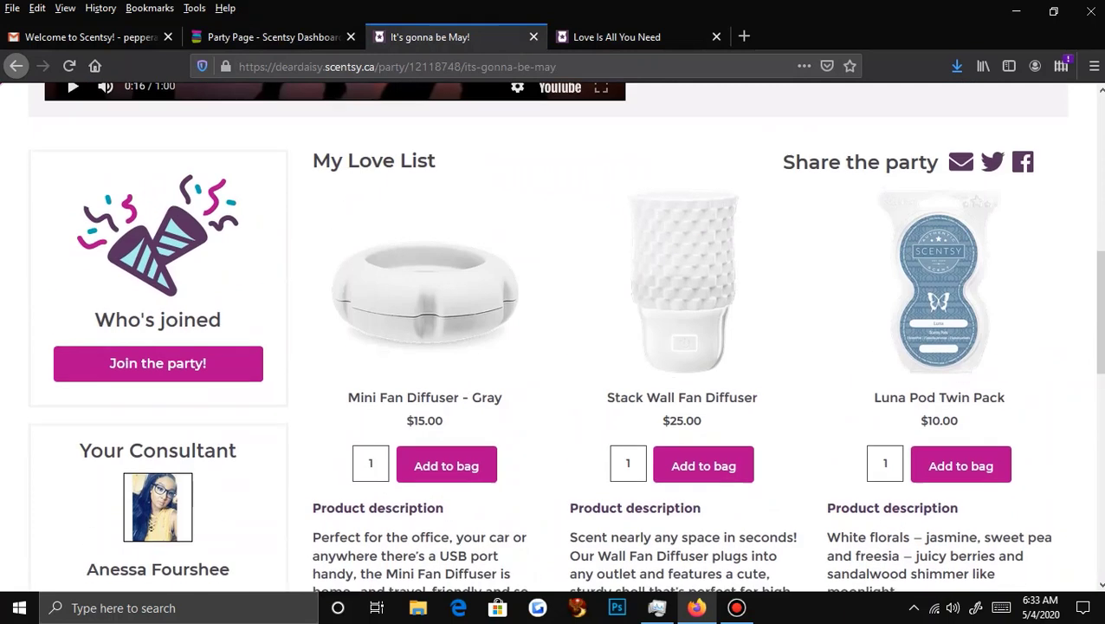
scroll(532, 336, down, 1)
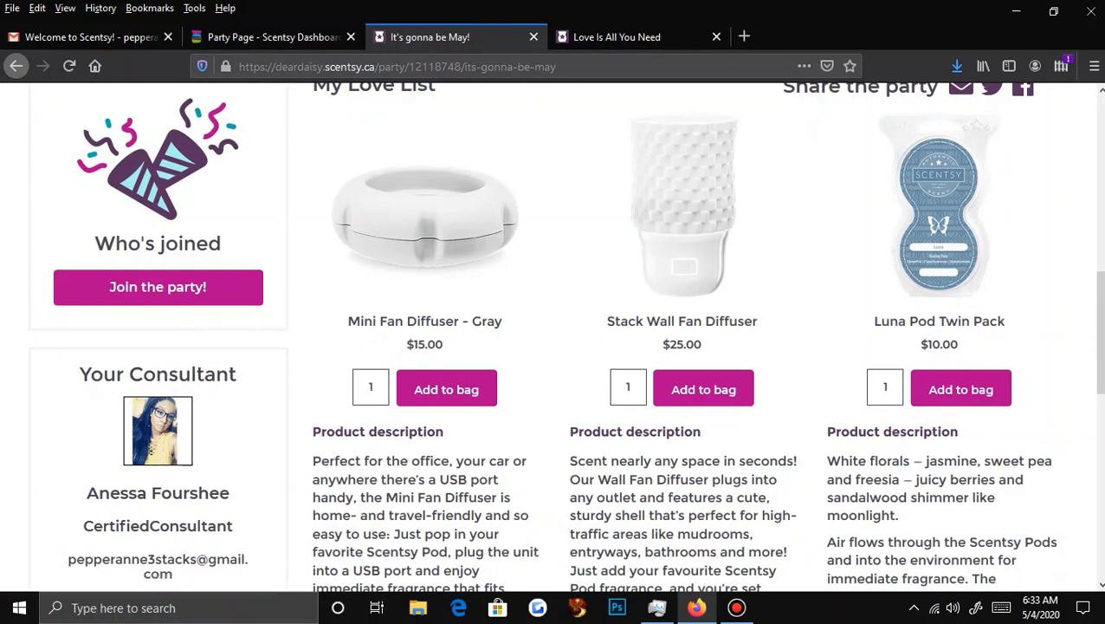
- Look through the remaining product descriptions and fragrance families further down the "It's gonna be May!" party page
scroll(551, 336, down, 7)
scroll(551, 336, up, 2)
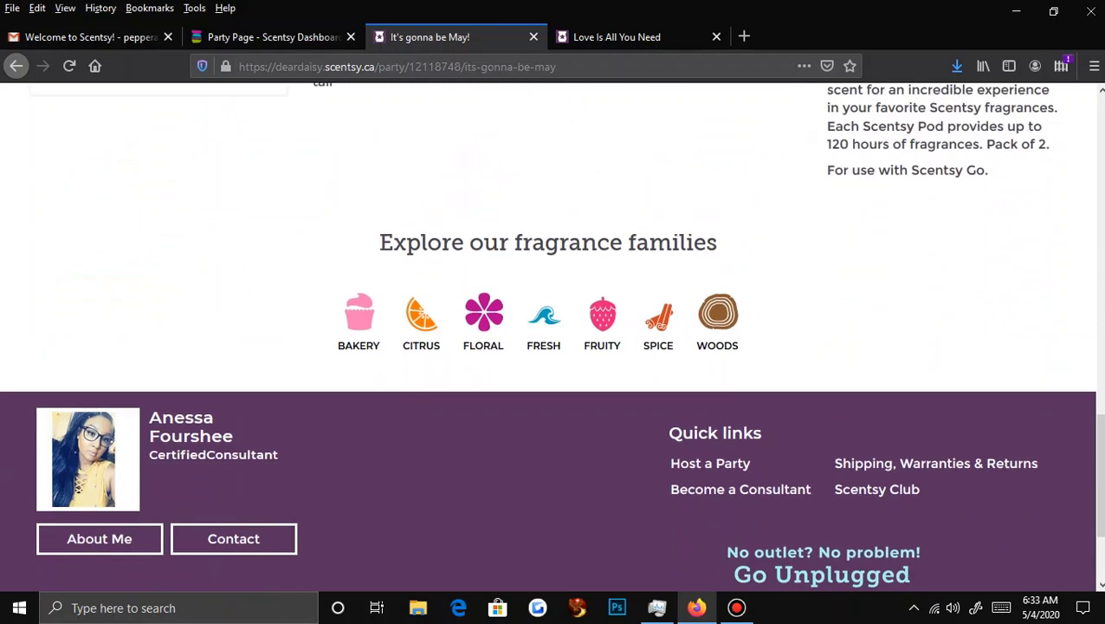
scroll(551, 336, up, 8)
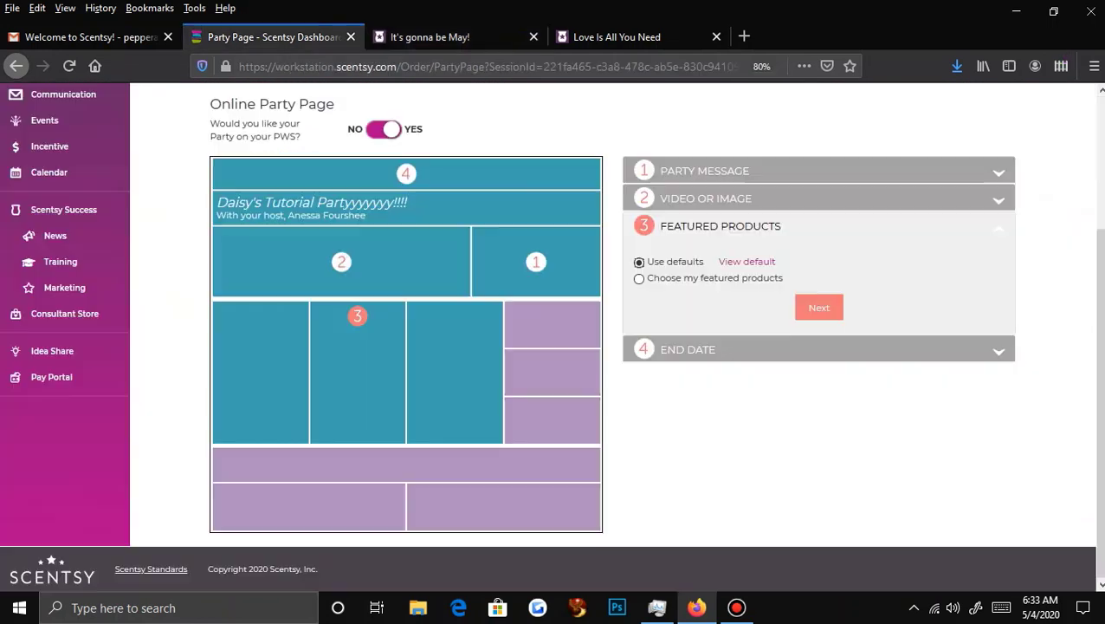
- Return to the party setup, set the end date to 05/18/2020 11:59 PM, and finish creating the party page
click(268, 37)
click(756, 349)
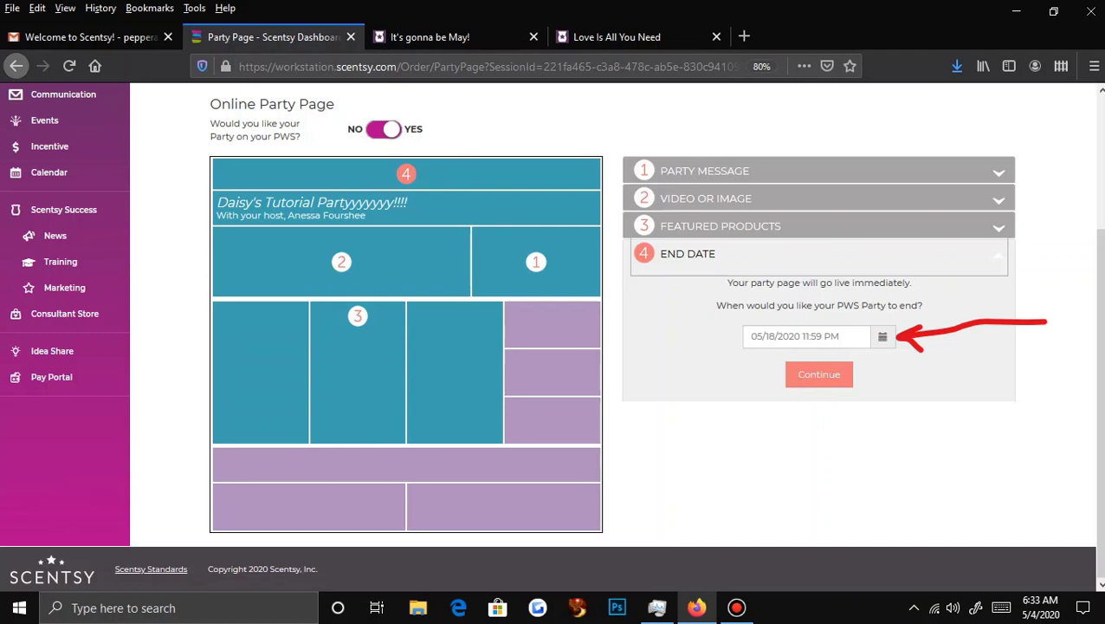
click(805, 336)
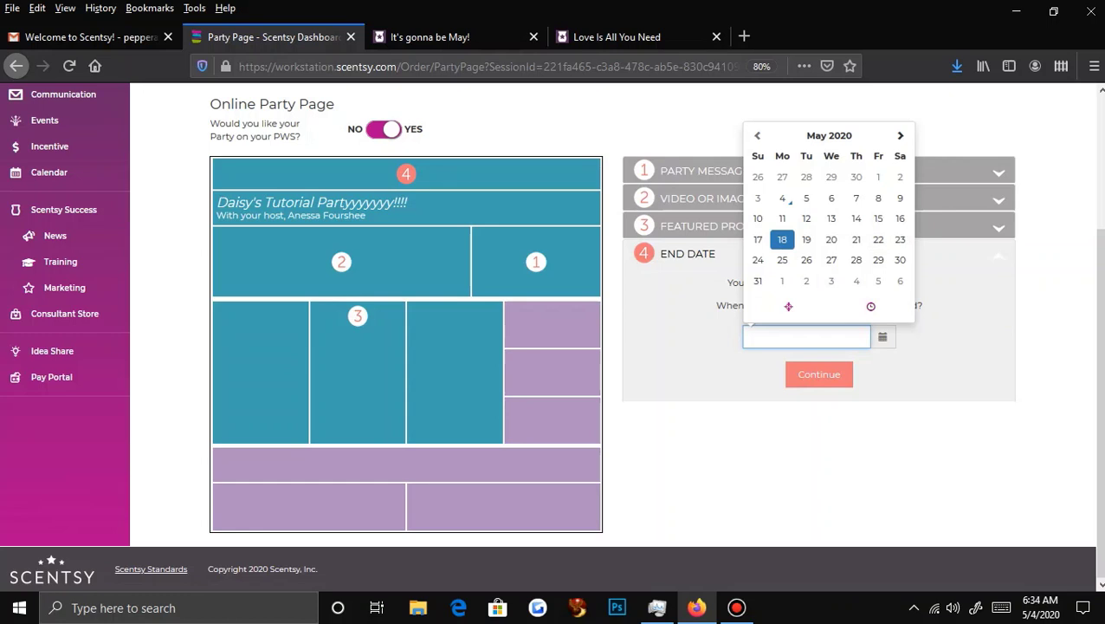
click(783, 240)
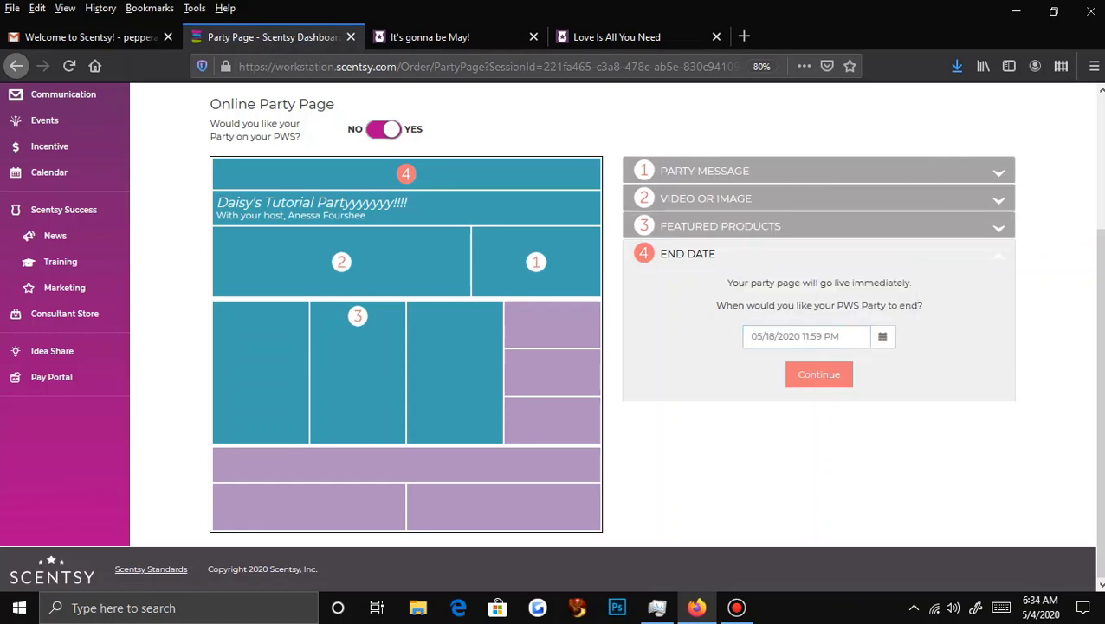
click(820, 374)
drag(780, 357, 784, 359)
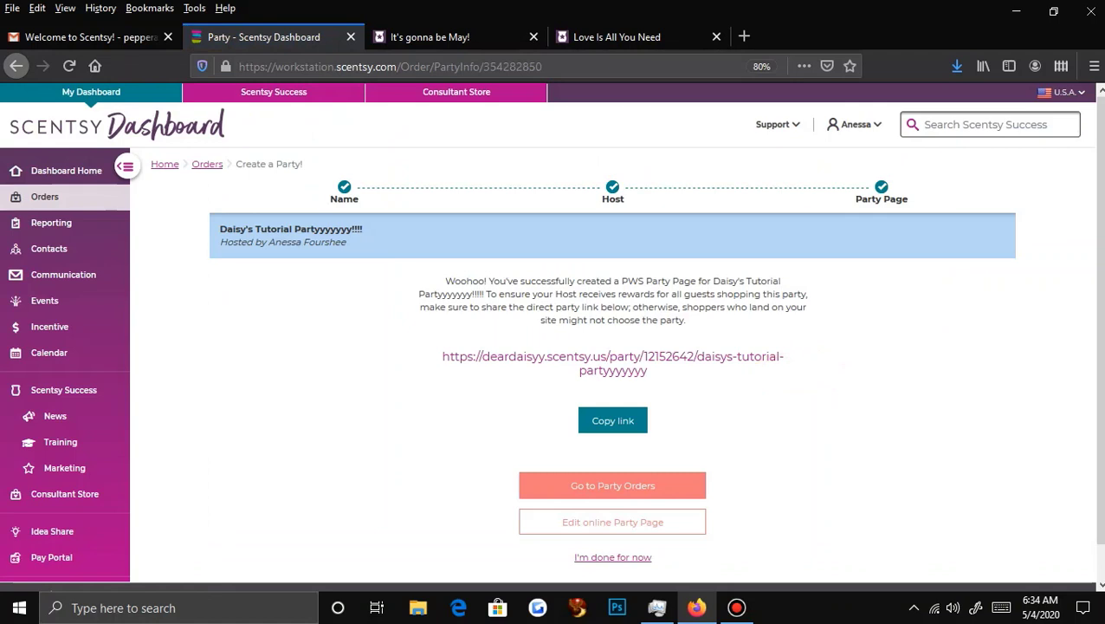
- Copy the new party's direct link and go to its party orders
scroll(553, 333, down, 1)
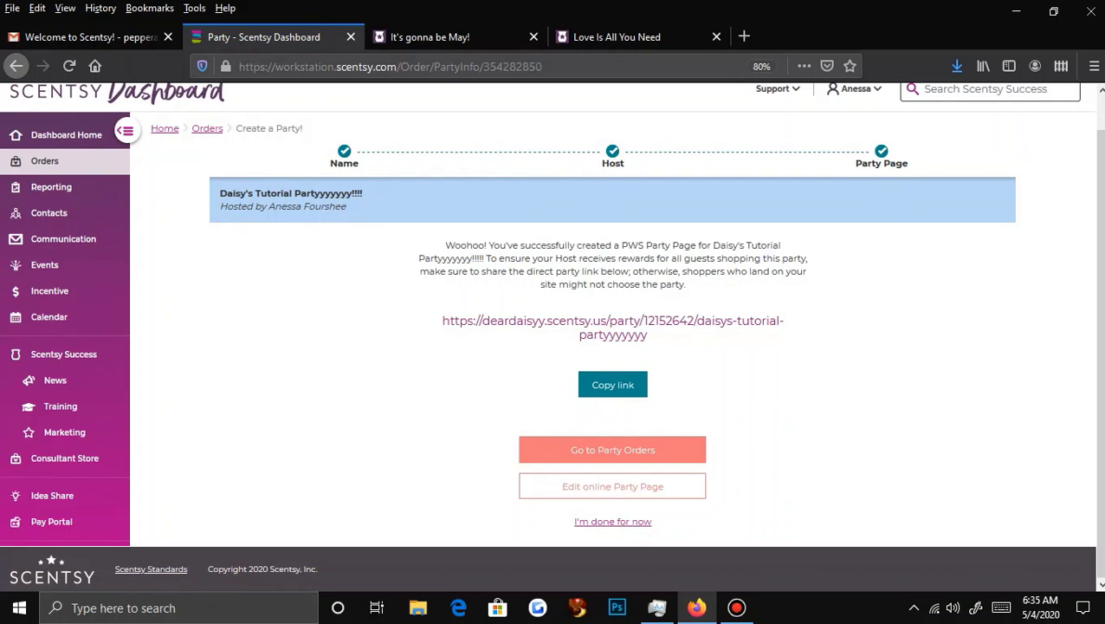
click(612, 385)
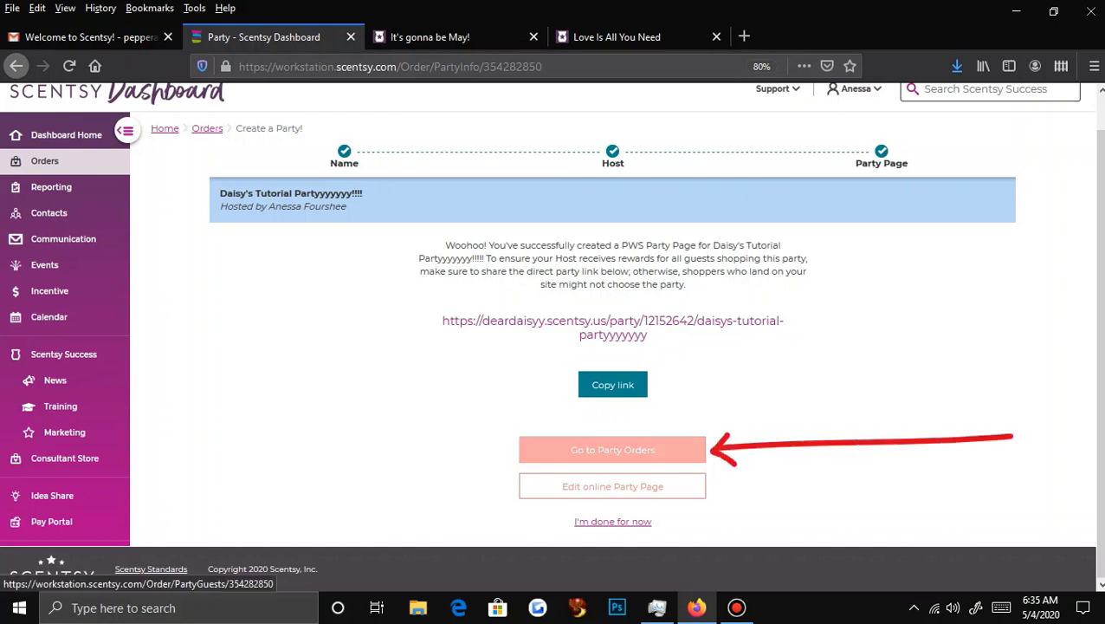
click(612, 449)
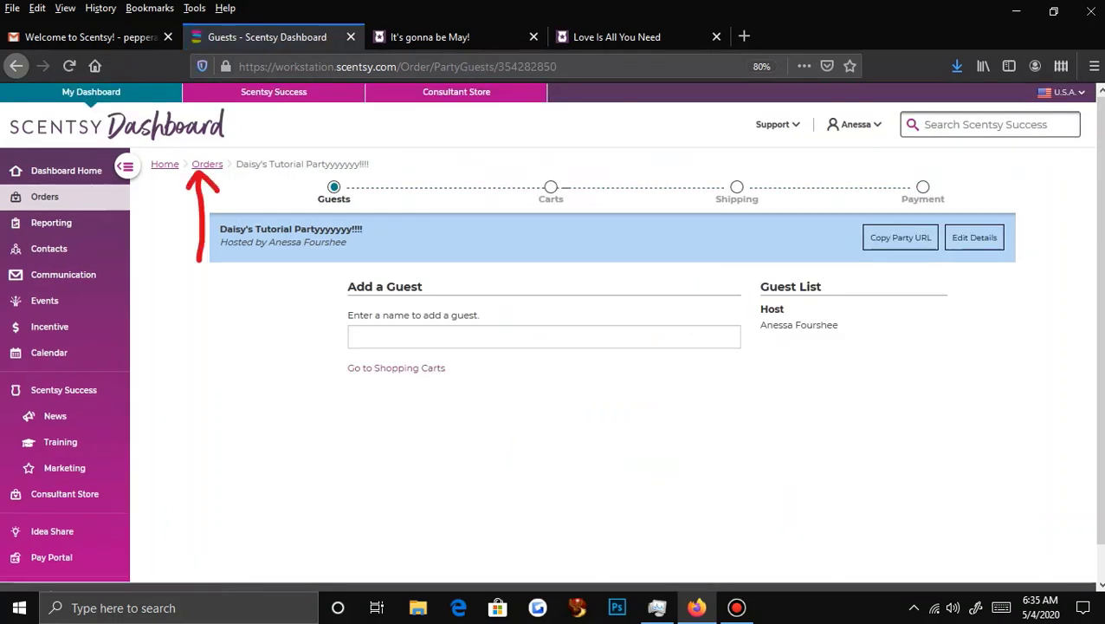
- Find the new tutorial party among the open orders and open its orders for editing
click(207, 163)
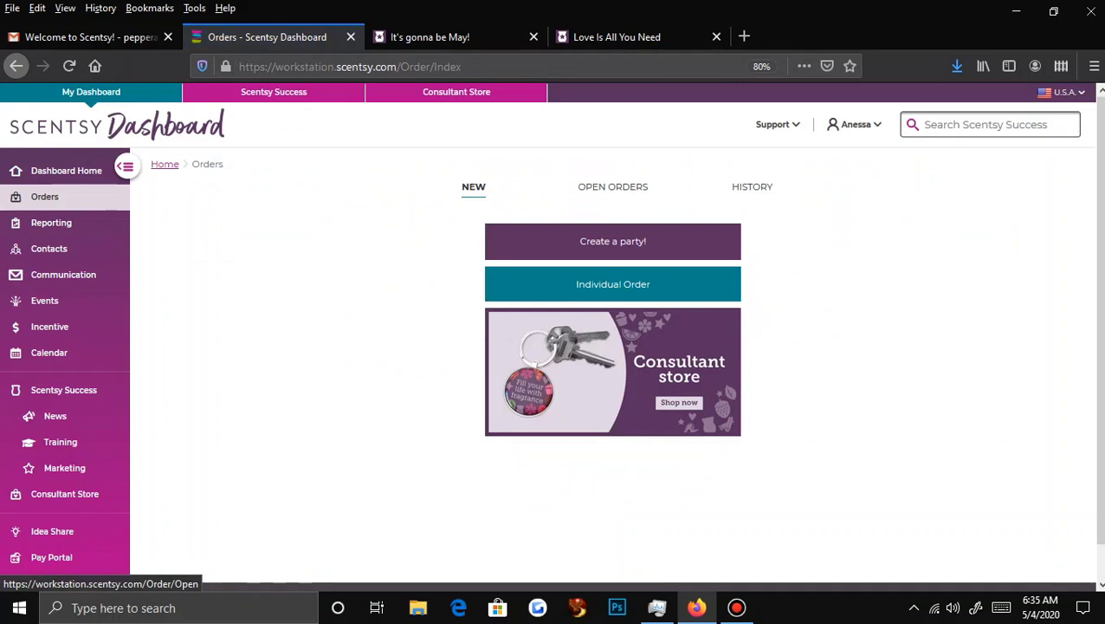
click(613, 186)
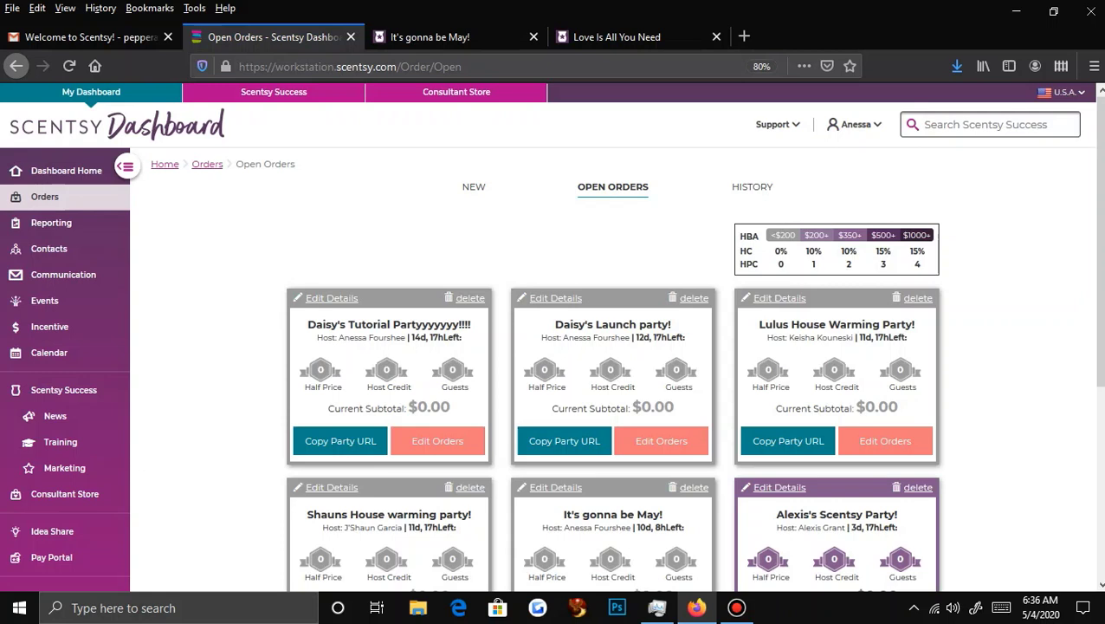
scroll(616, 338, down, 3)
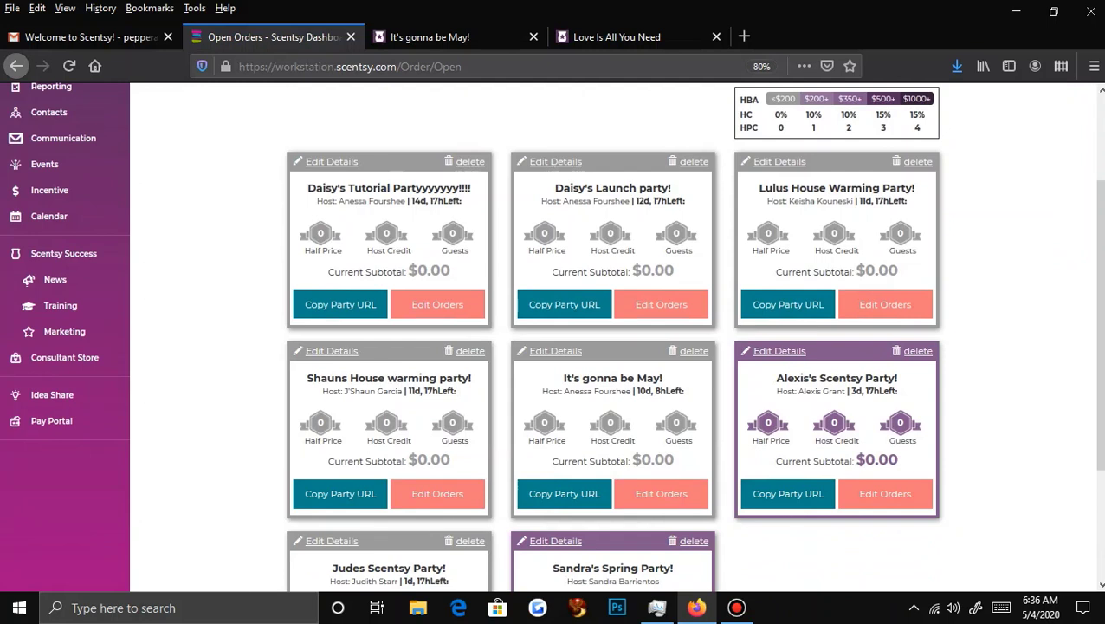
click(437, 304)
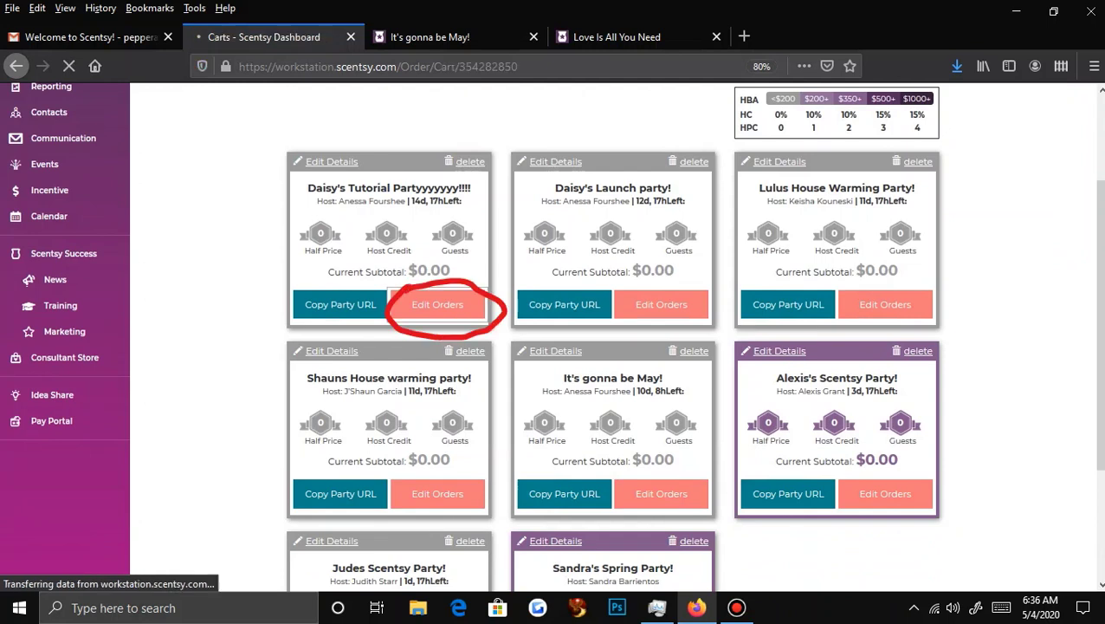
scroll(551, 336, down, 1)
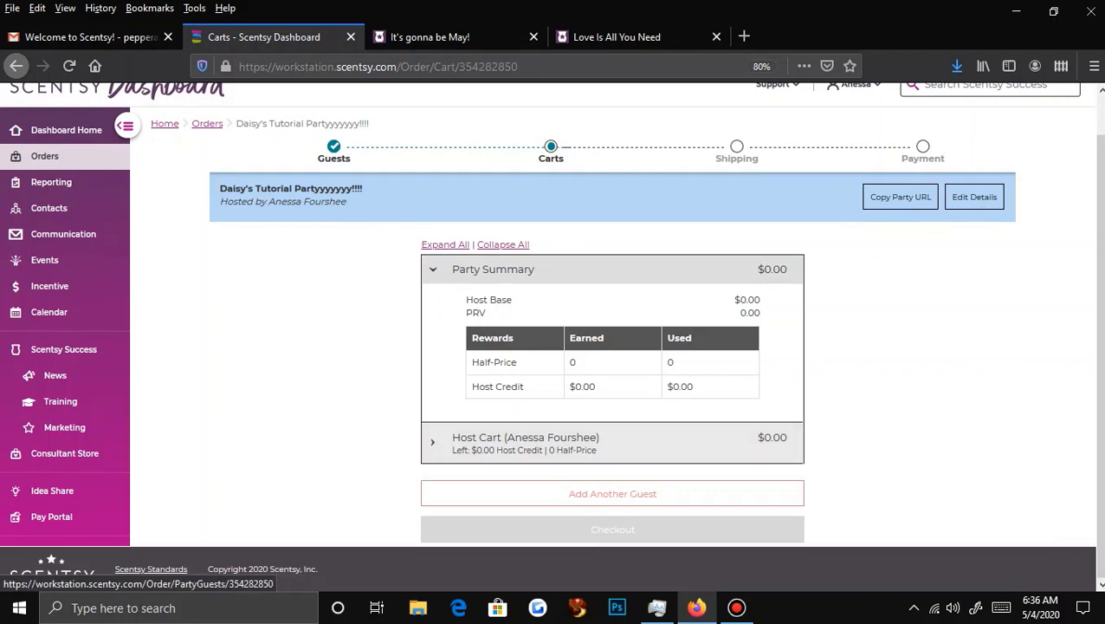
- Add three Cinderella Carriage – Scentsy Warmers to the host cart as retail items by searching for "cinderell"
click(525, 442)
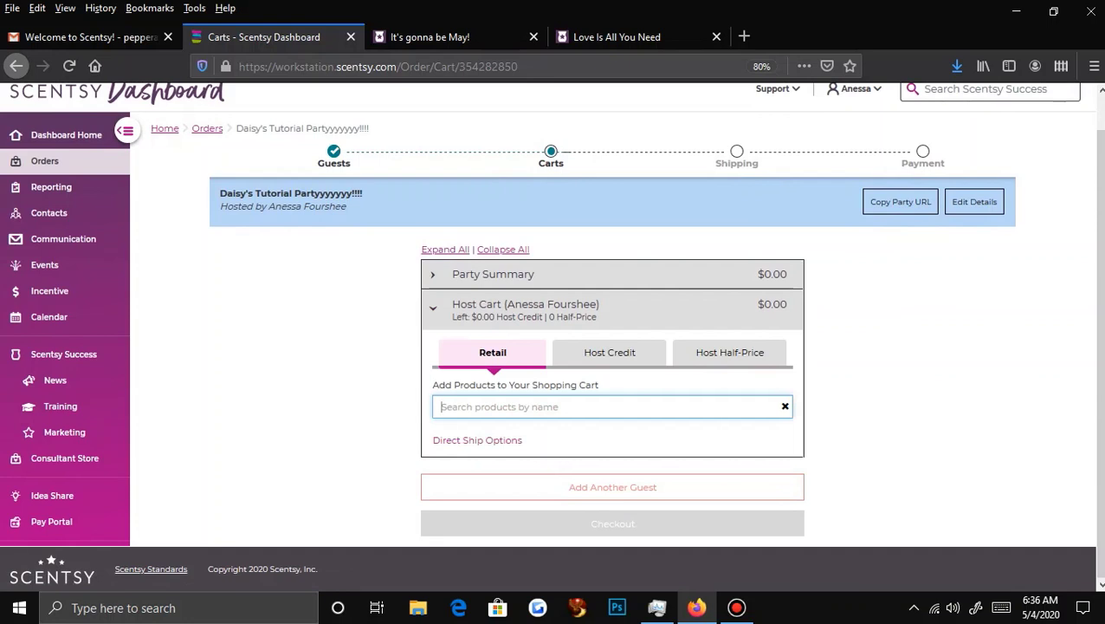
text(cinderell)
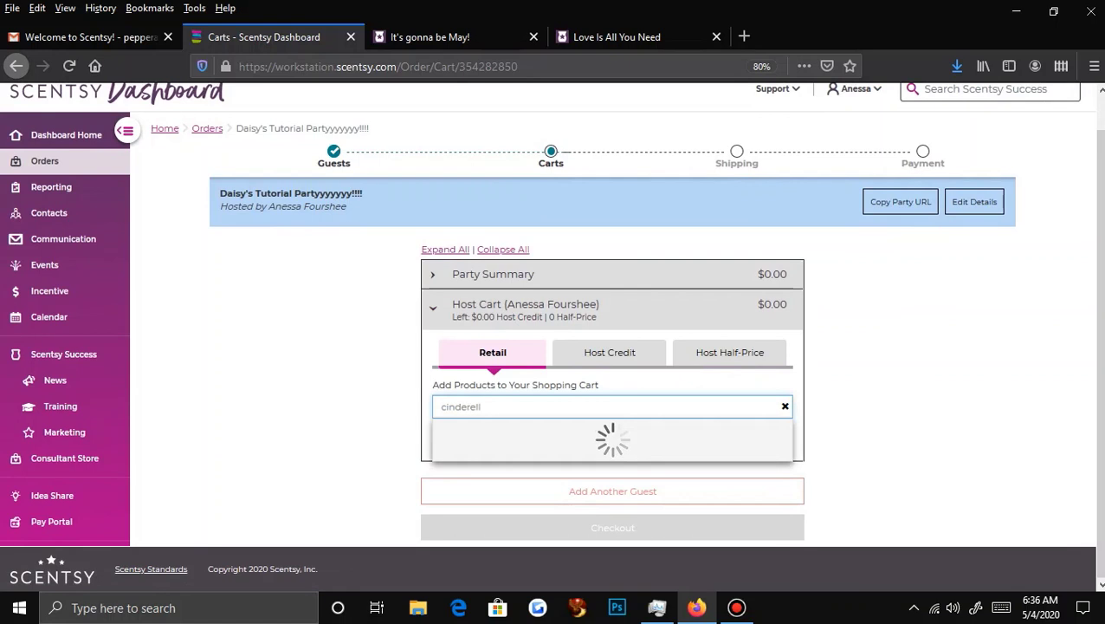
click(765, 439)
click(765, 439)
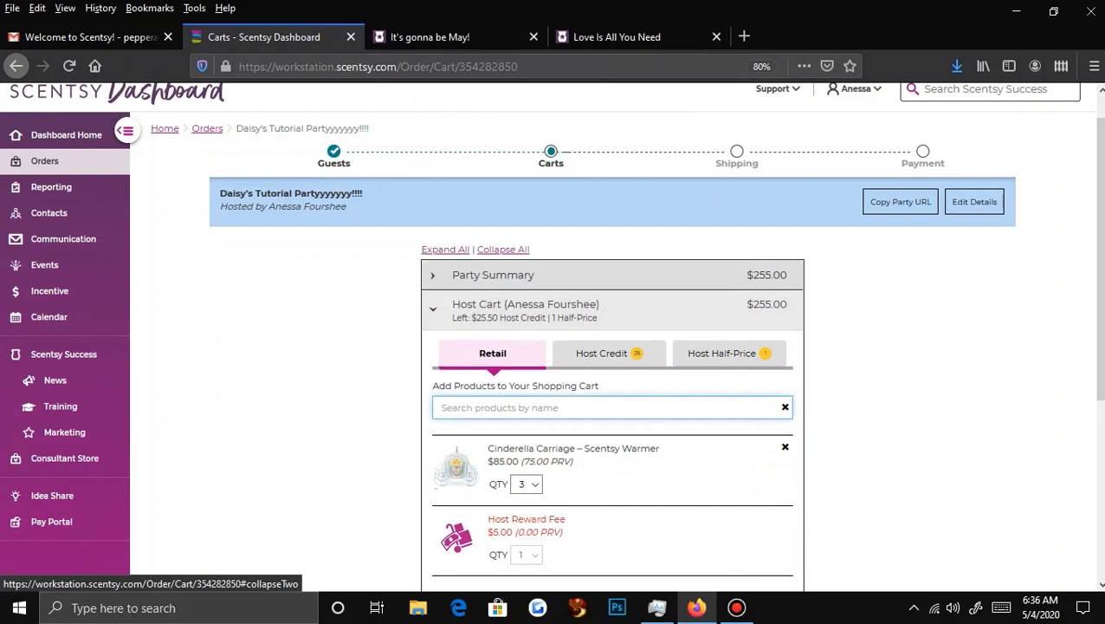
- Check the updated host cart, collapse it, and briefly view the party summary
scroll(606, 312, up, 1)
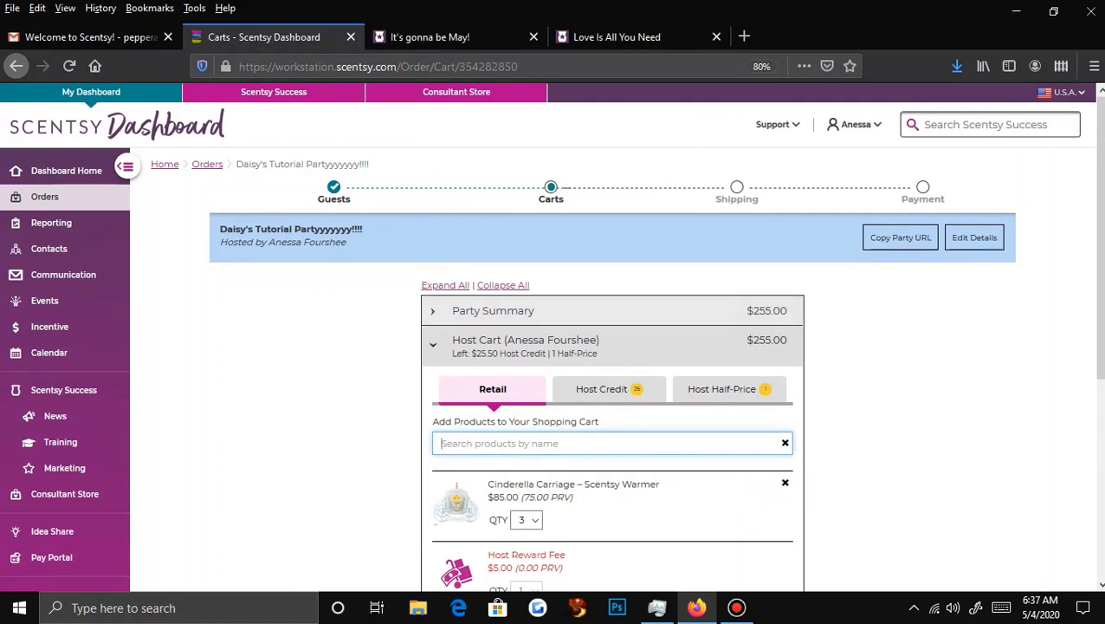
scroll(520, 336, down, 1)
click(525, 286)
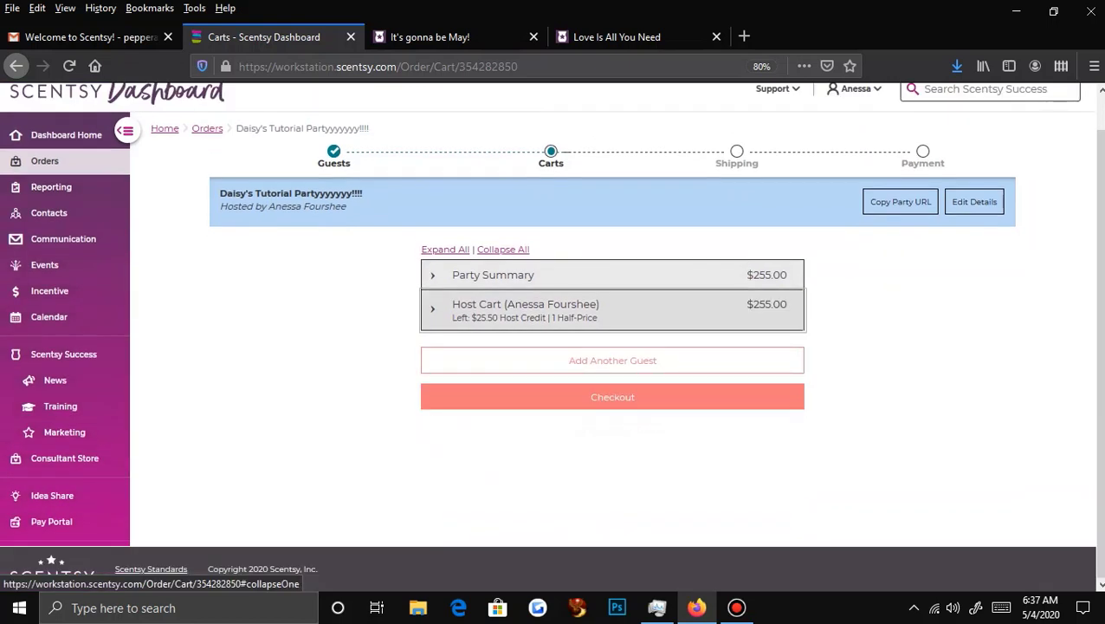
click(493, 275)
click(493, 275)
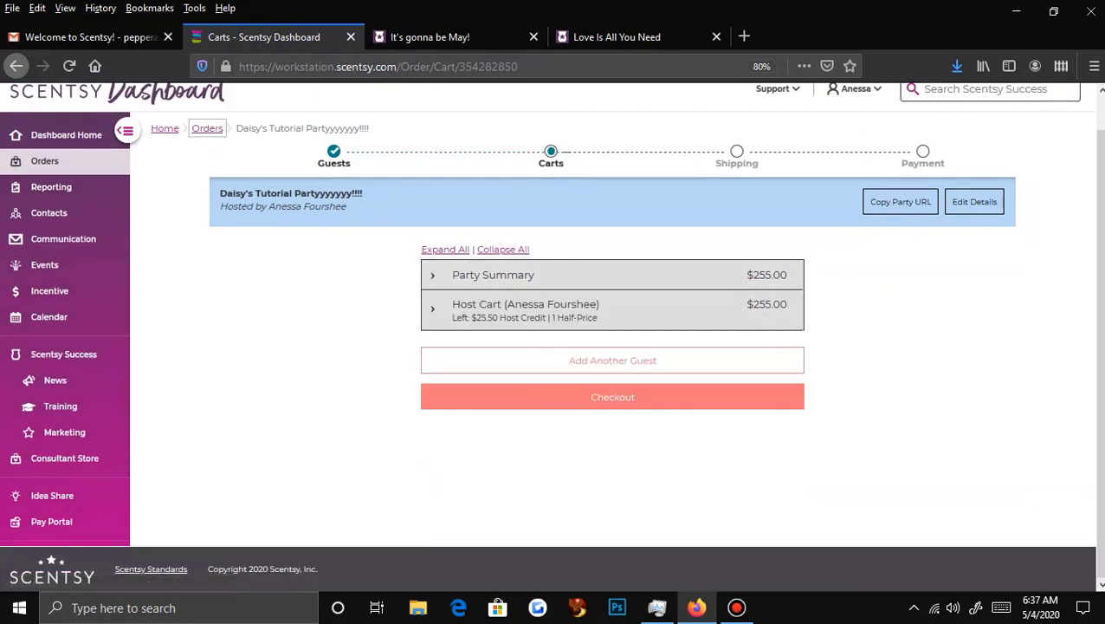
- Go back to the open orders and review the tutorial party's rewards and subtotal alongside the other parties
click(207, 128)
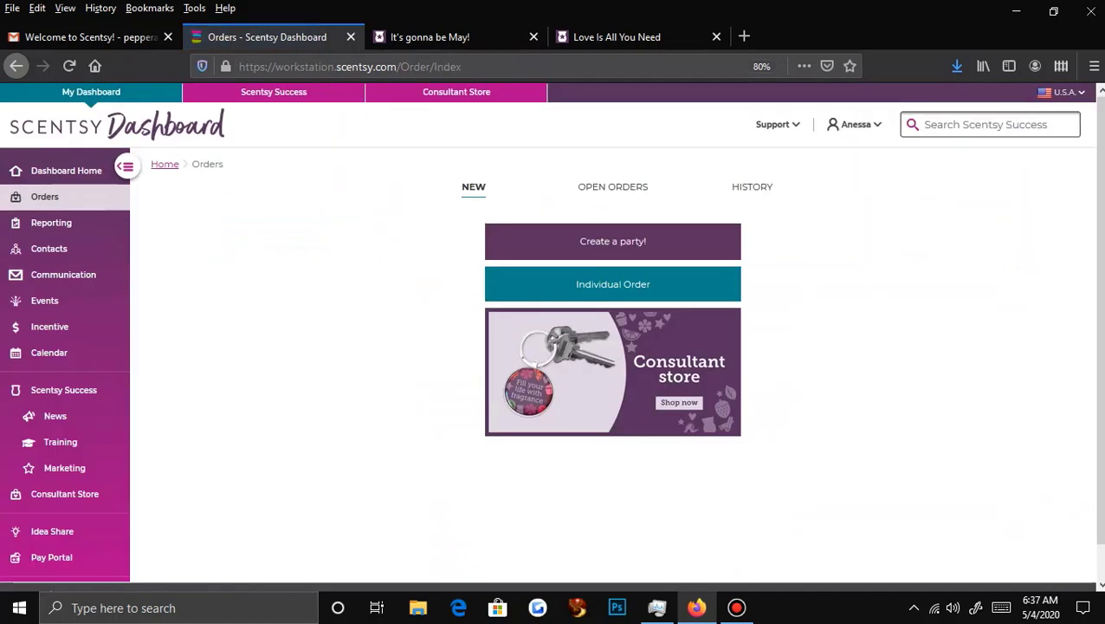
click(613, 187)
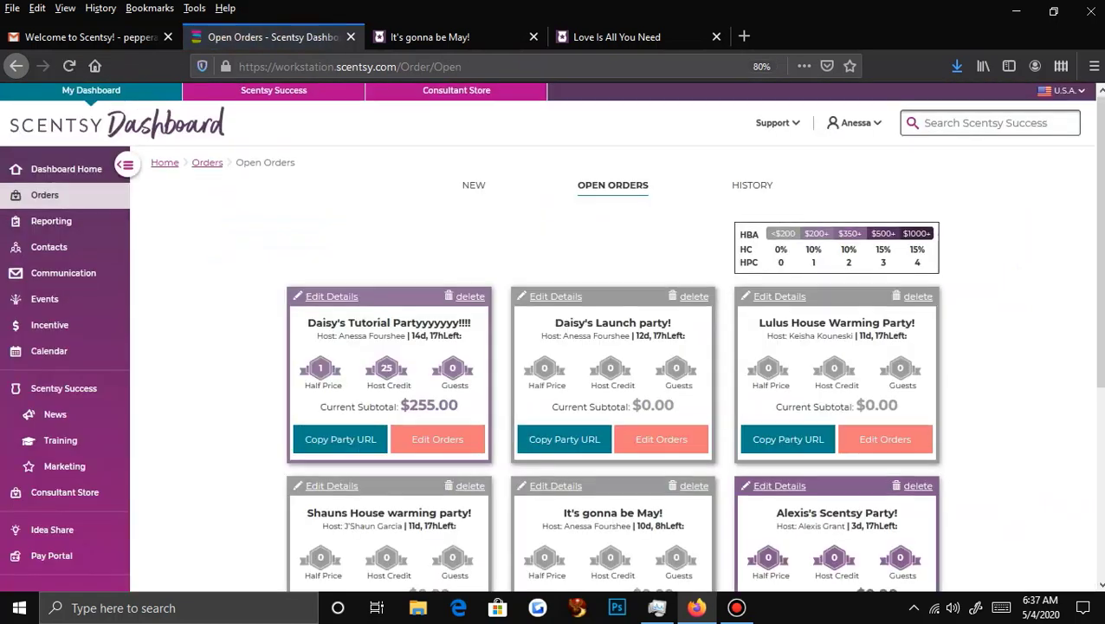
scroll(613, 347, down, 3)
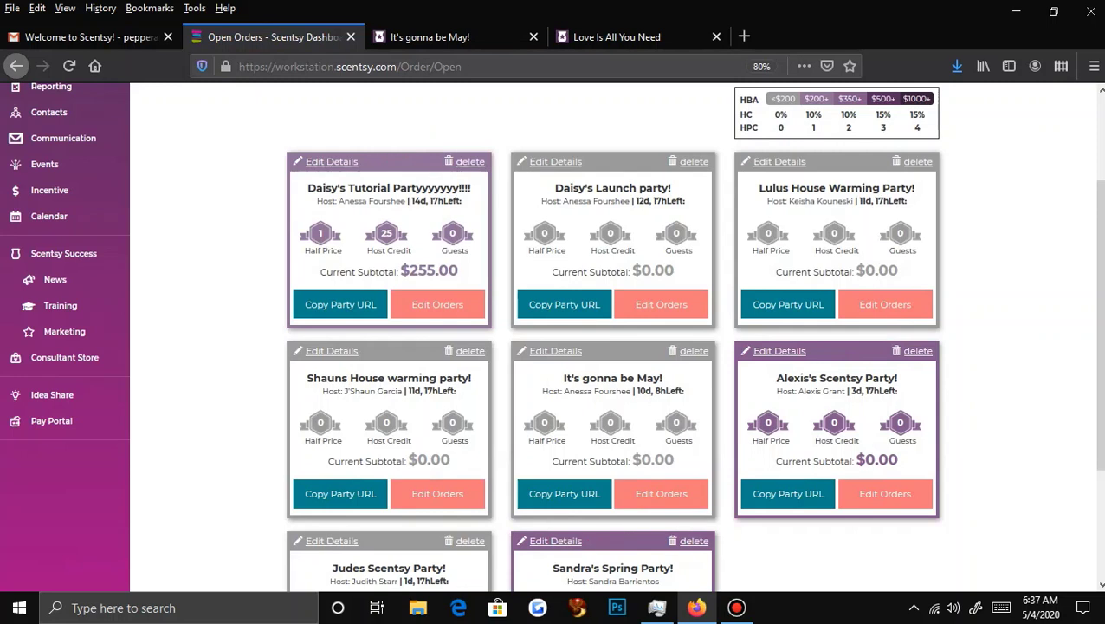
scroll(553, 334, up, 1)
scroll(553, 333, up, 2)
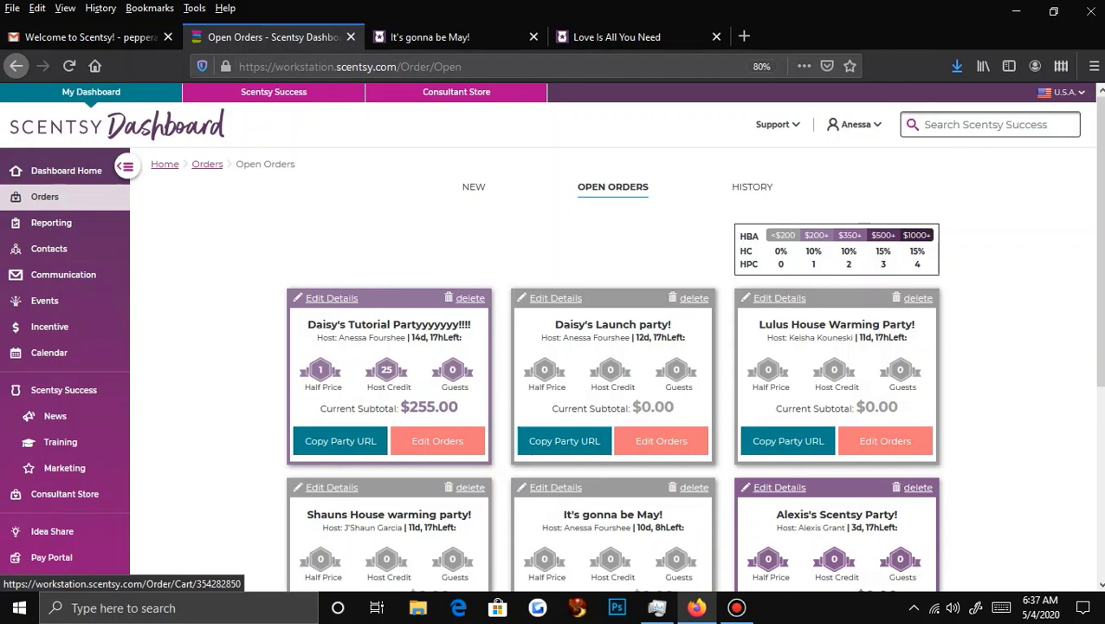
scroll(553, 336, down, 2)
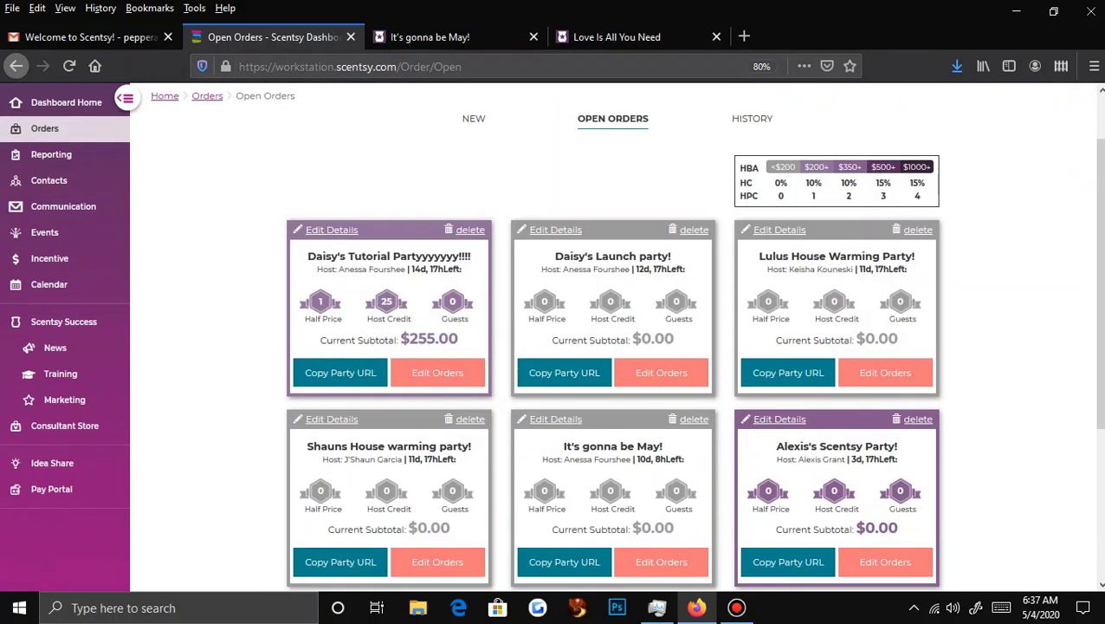
scroll(552, 336, down, 7)
scroll(553, 336, up, 2)
scroll(553, 336, up, 5)
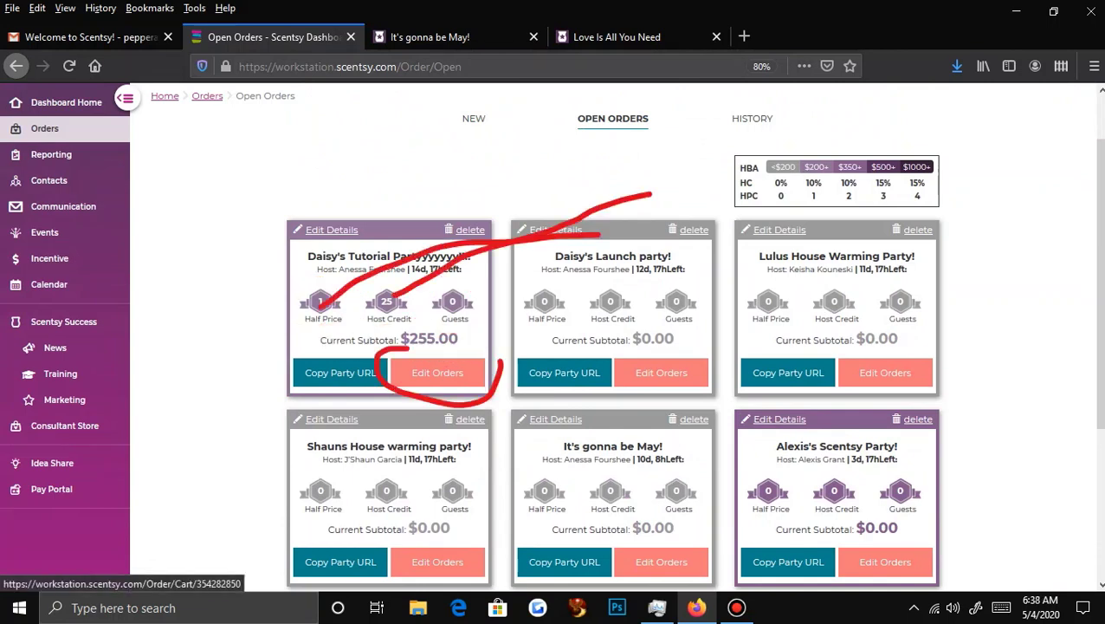
- Reopen the tutorial party's orders and inspect the host cart's contents, leaving the cart collapsed
click(437, 372)
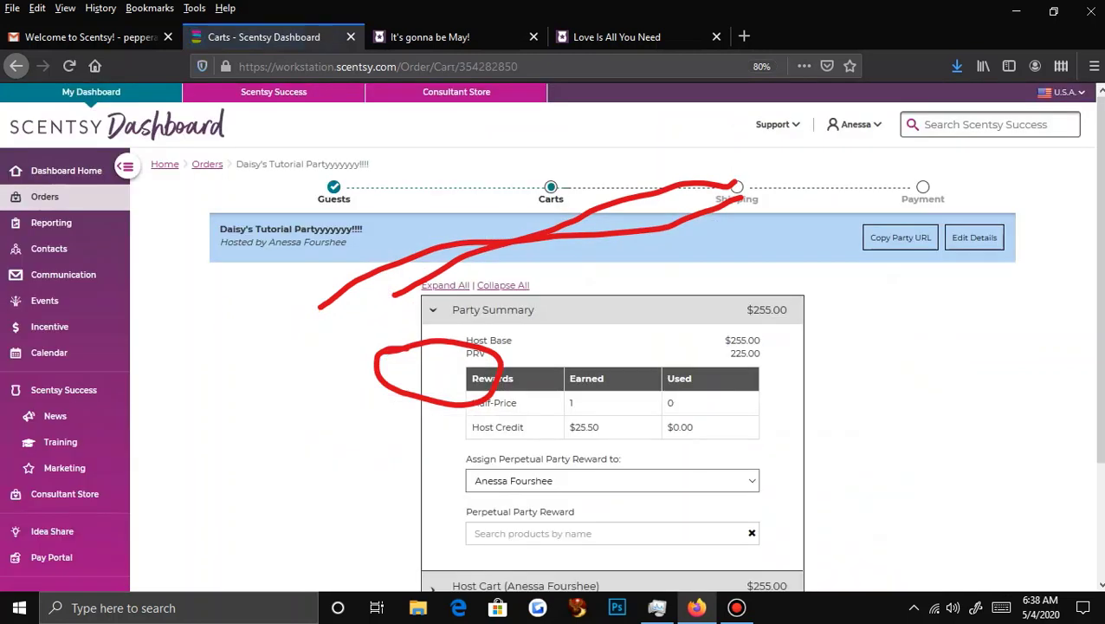
scroll(553, 329, down, 3)
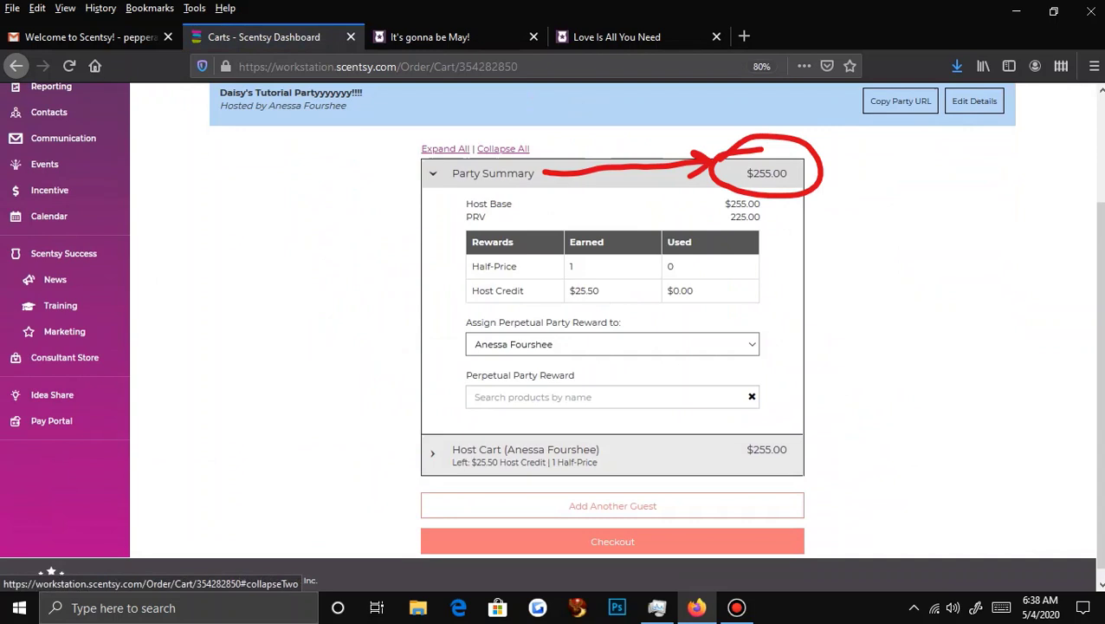
click(525, 449)
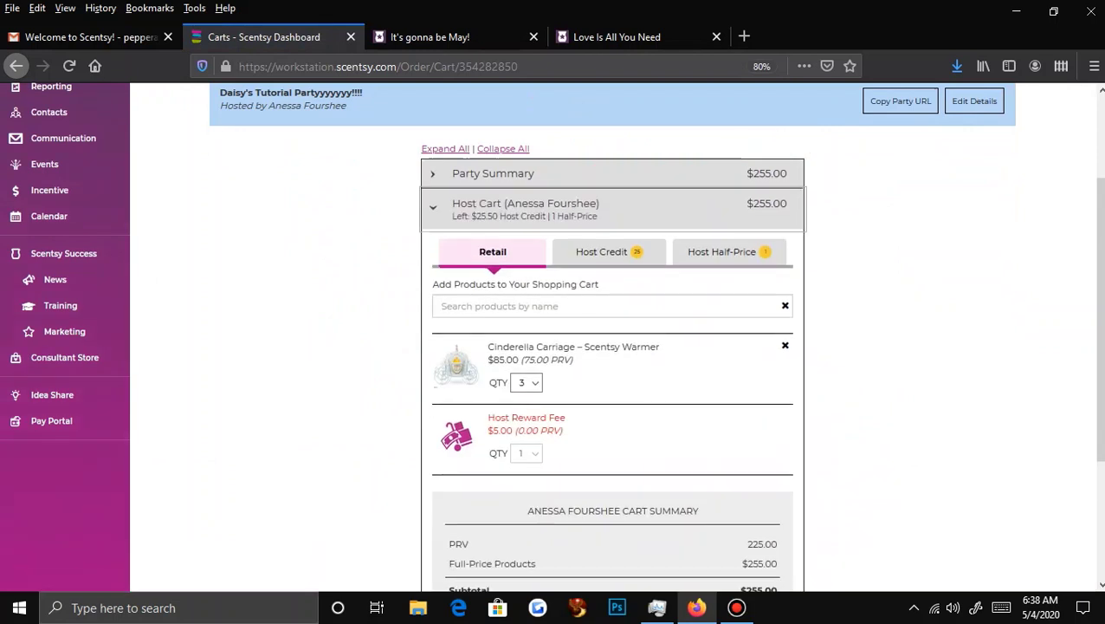
click(525, 208)
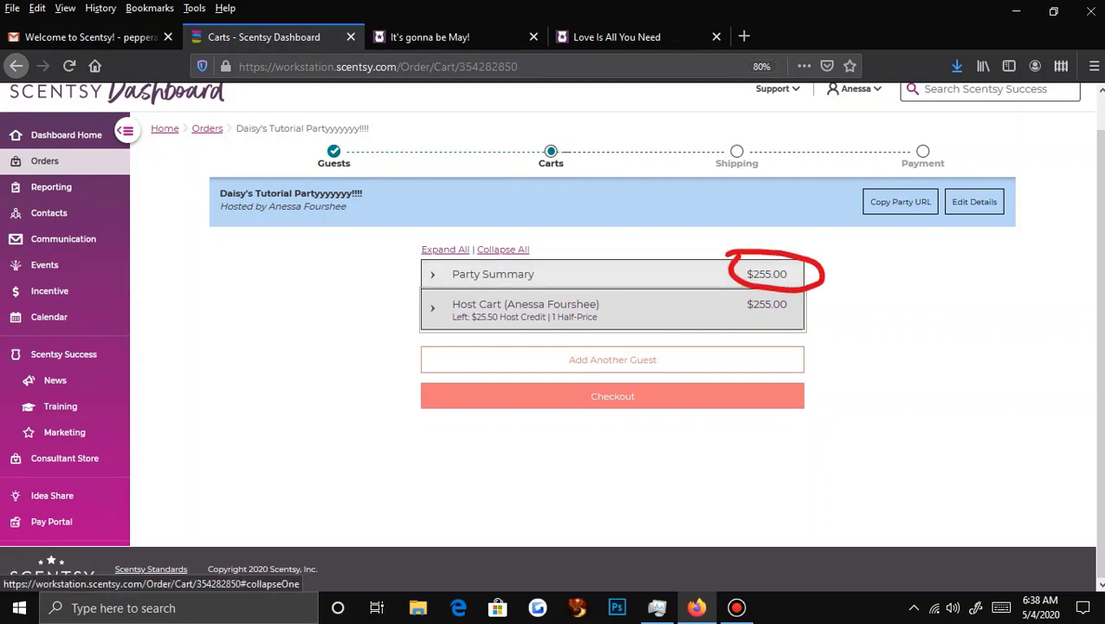
- Expand the party summary and examine the earned and used Half-Price and Host Credit rewards
click(493, 274)
scroll(552, 336, down, 1)
scroll(616, 336, down, 1)
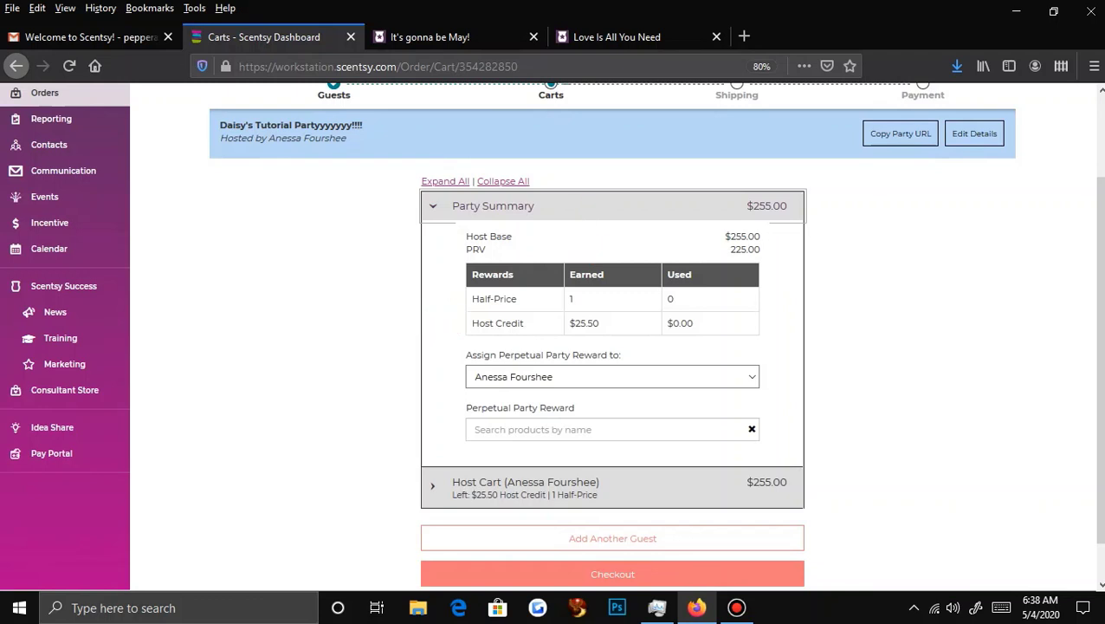
scroll(551, 336, up, 1)
scroll(551, 336, down, 1)
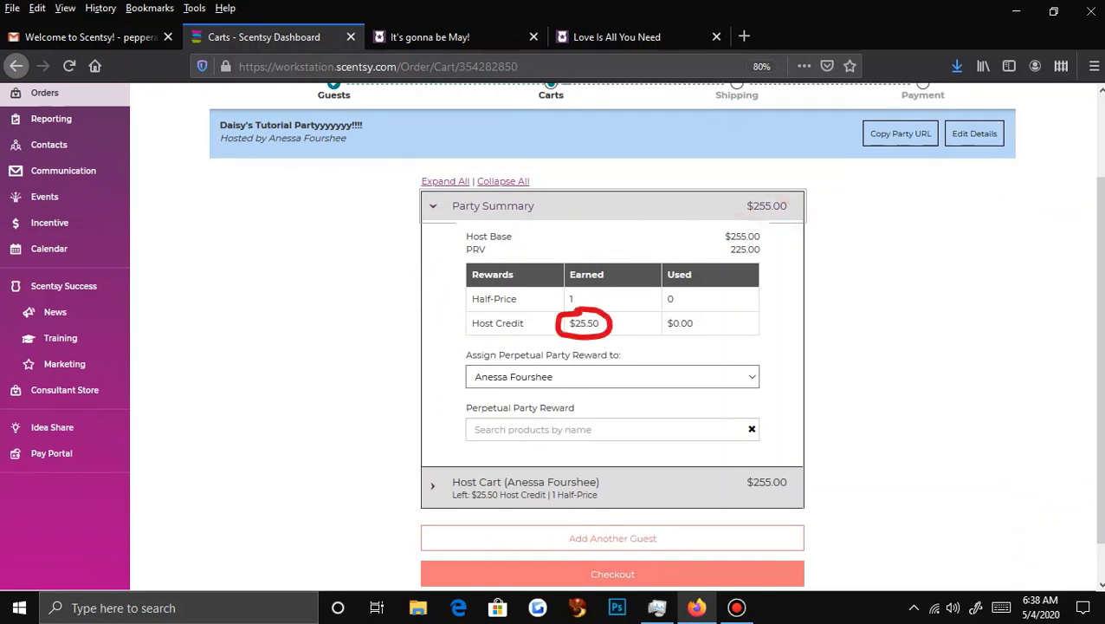
- Search for "mini", add the Tea Rose Mini Warmer as the host's Perpetual Party Reward, and remove it again
scroll(752, 332, down, 1)
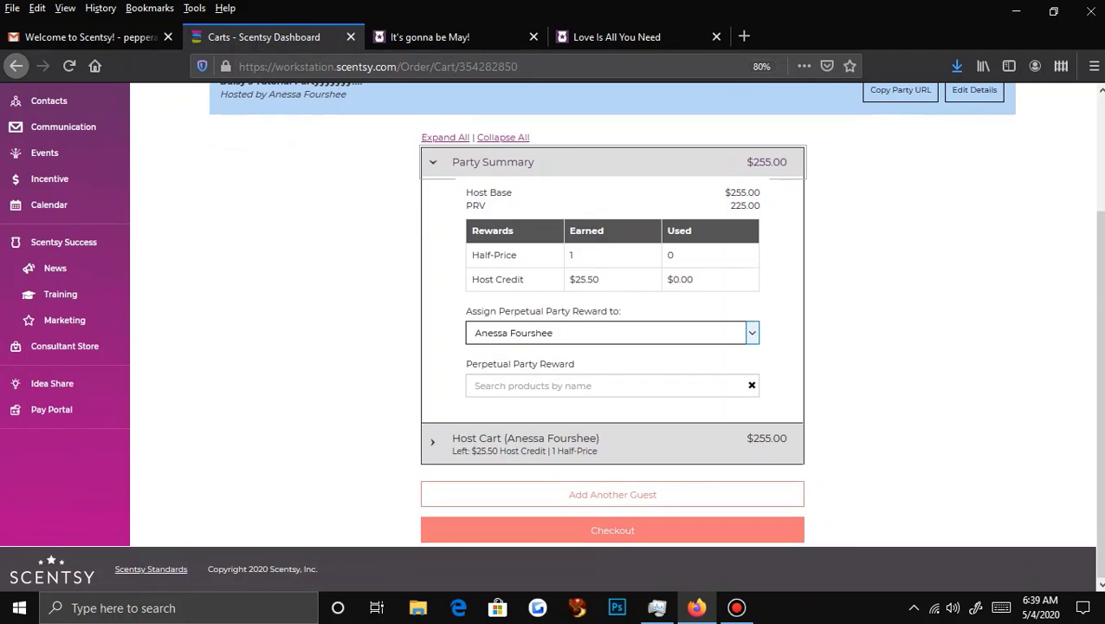
key(alt+Down)
key(Return)
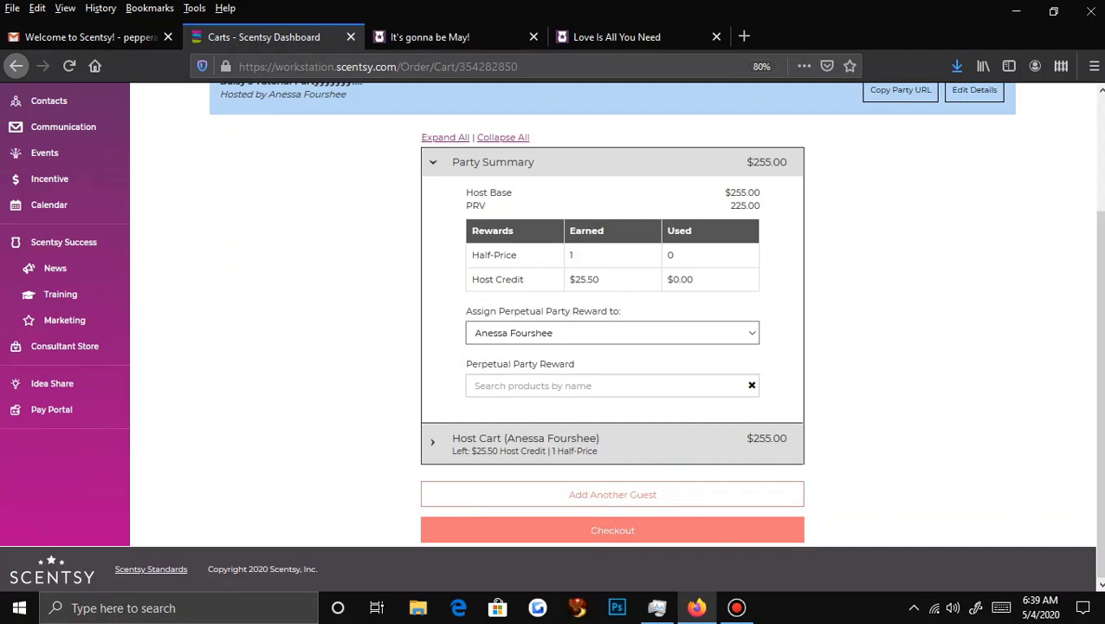
click(520, 386)
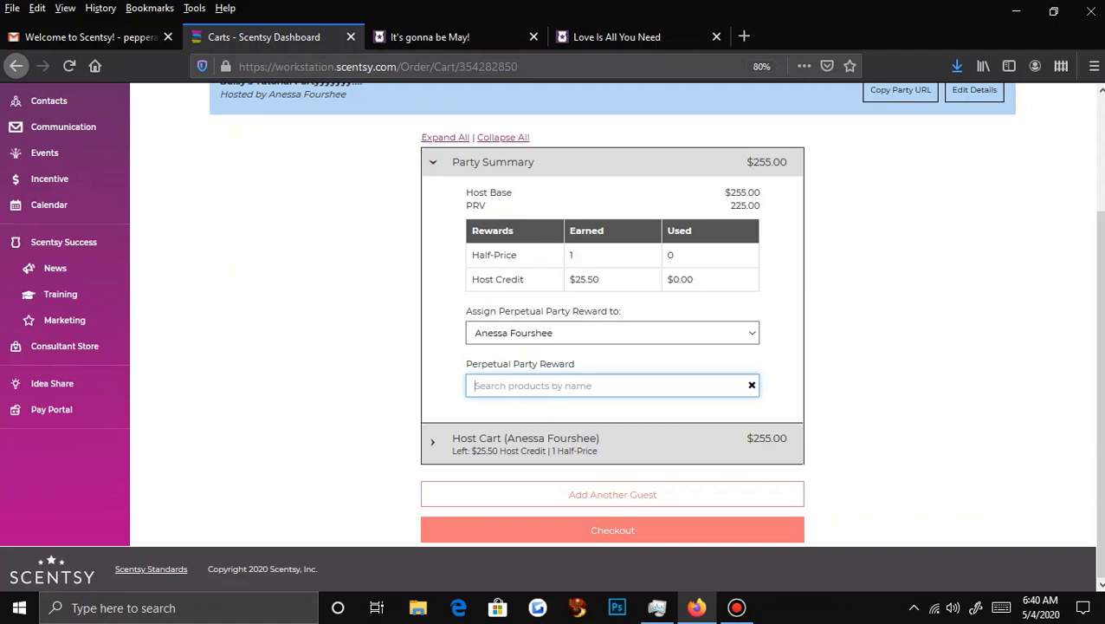
text(mini)
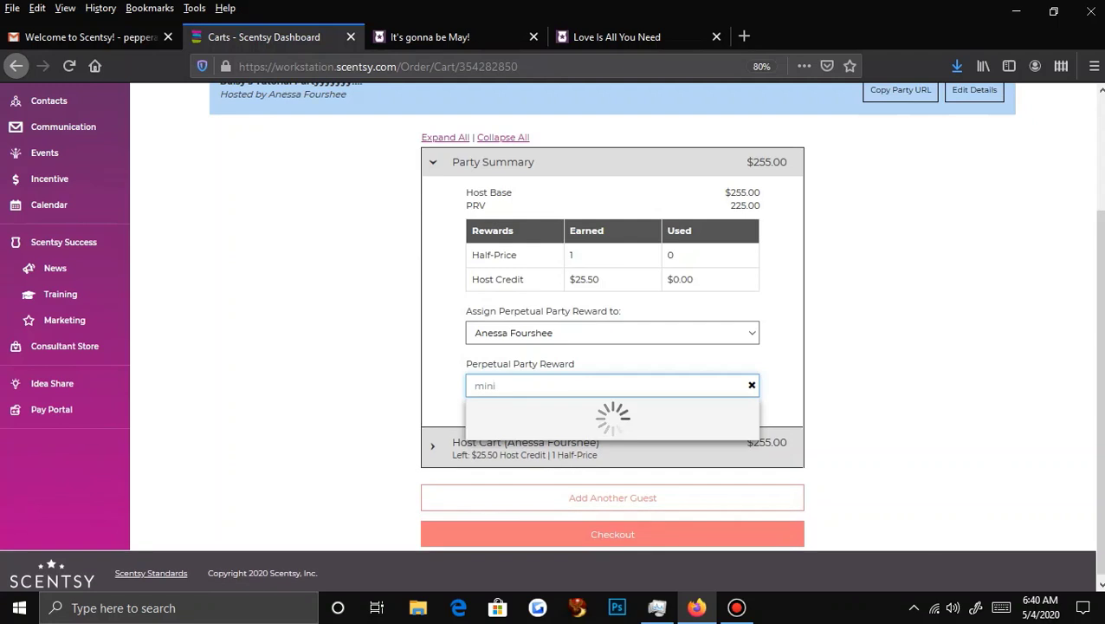
scroll(606, 373, down, 5)
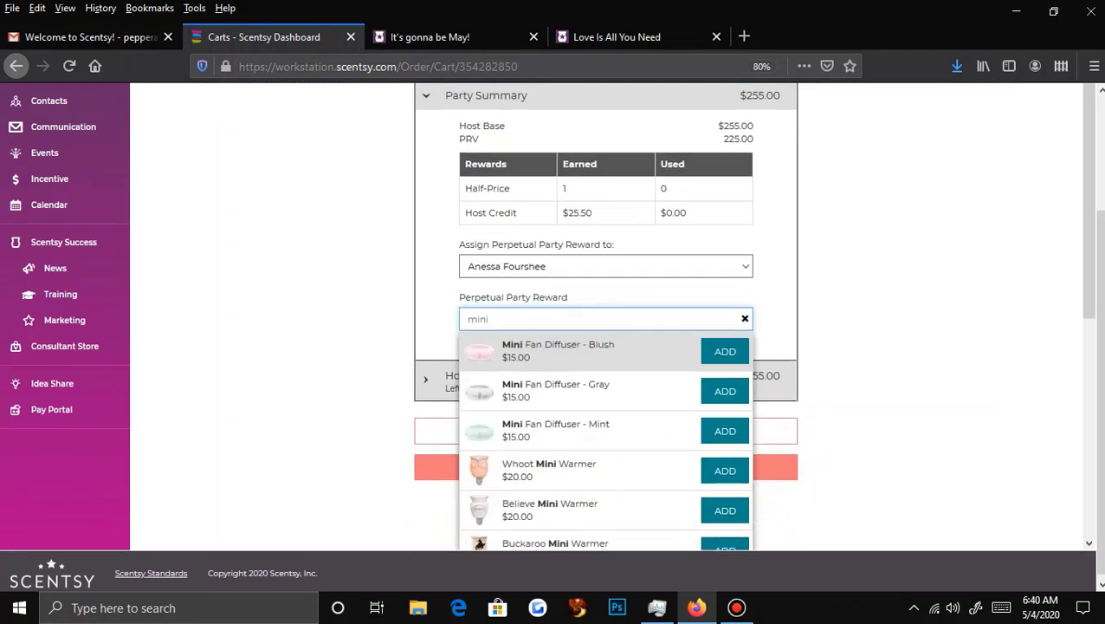
scroll(606, 451, down, 3)
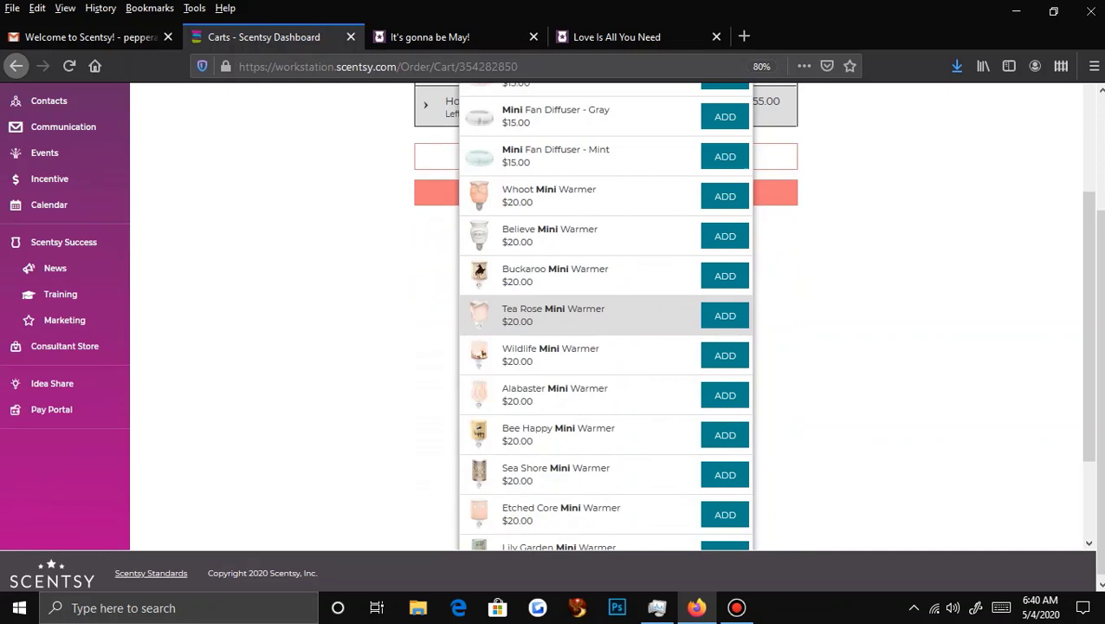
click(725, 316)
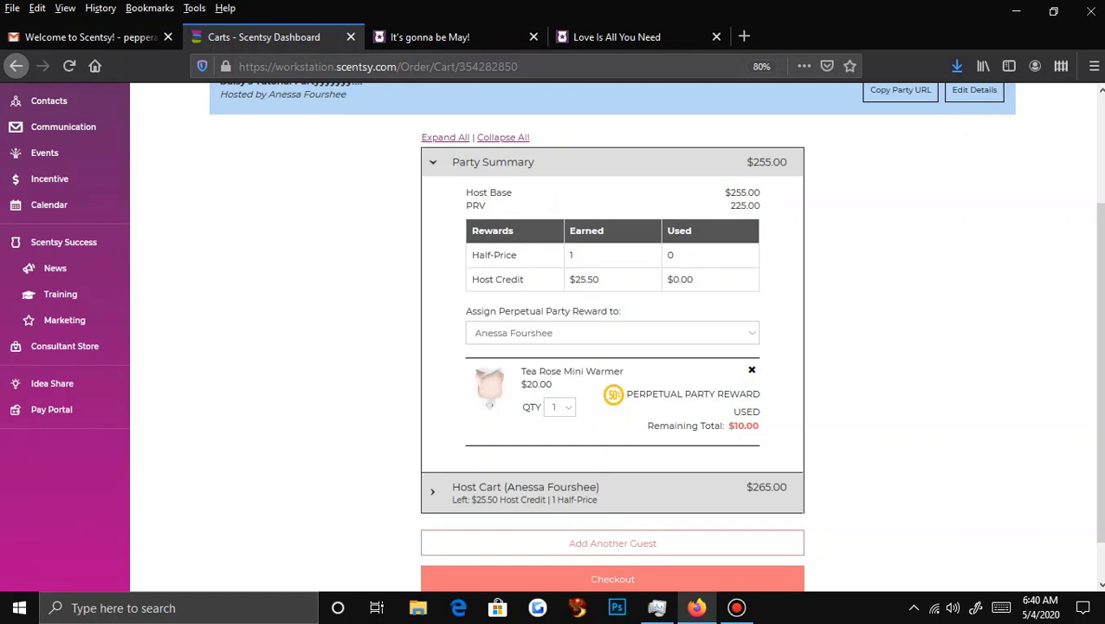
click(752, 370)
- Search for "scent ci", add the Luna Scent Circle as the Perpetual Party Reward, and remove it from the cart
text(scent)
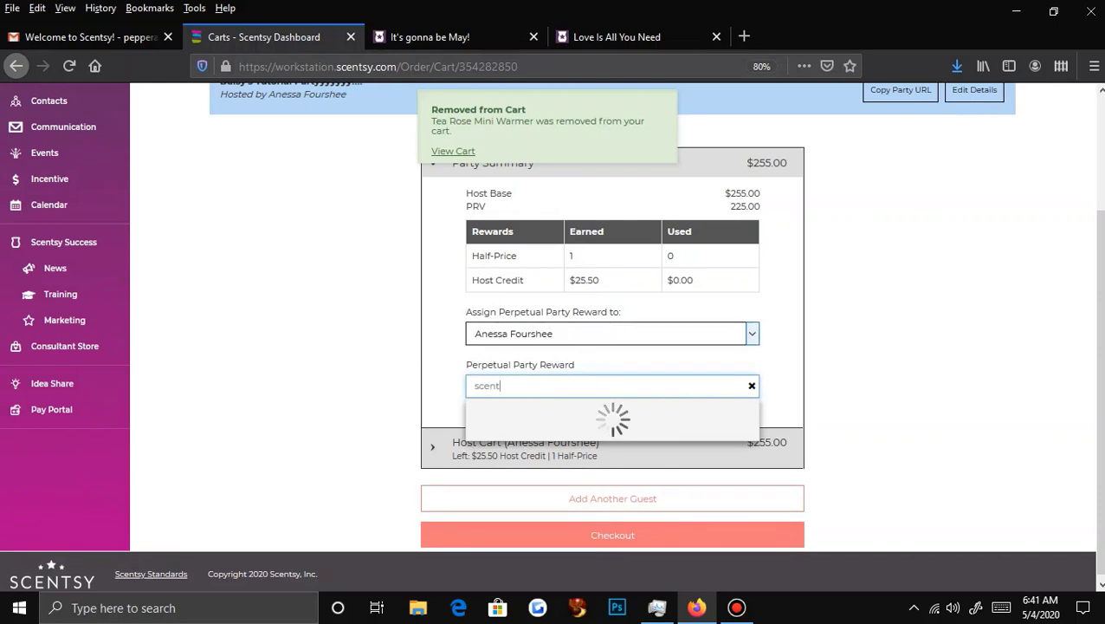
scroll(563, 412, down, 6)
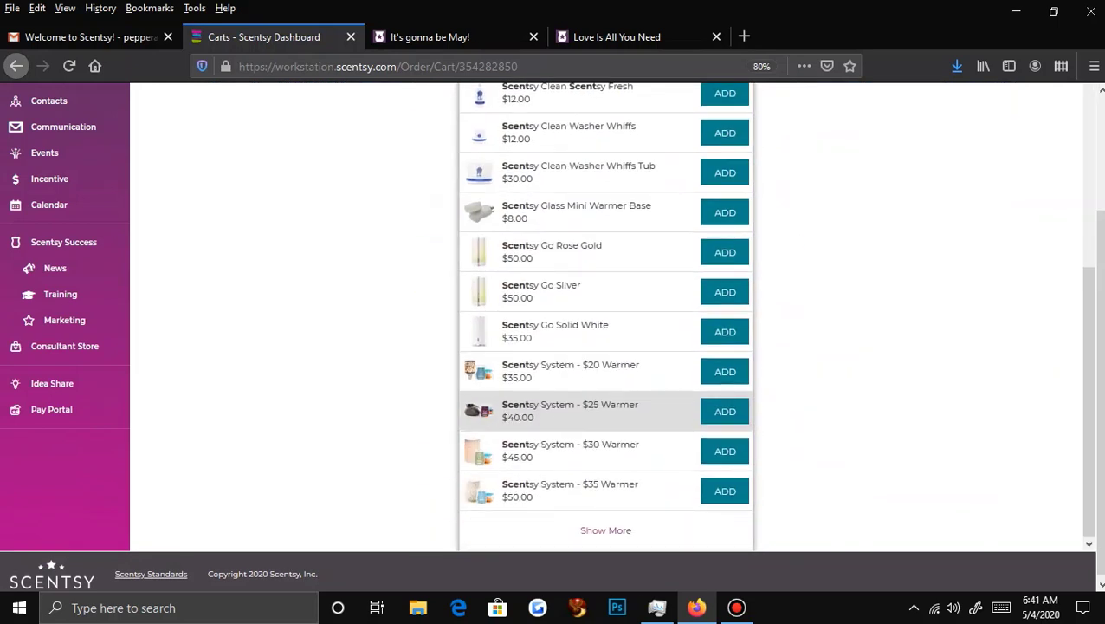
scroll(563, 411, up, 6)
text(ci)
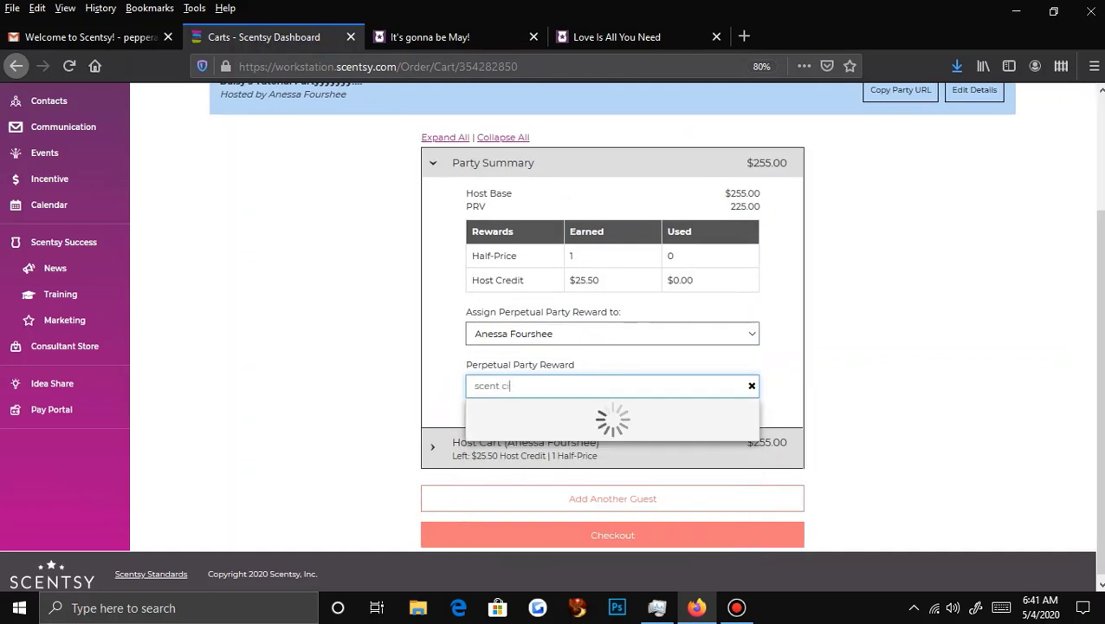
scroll(606, 415, down, 1)
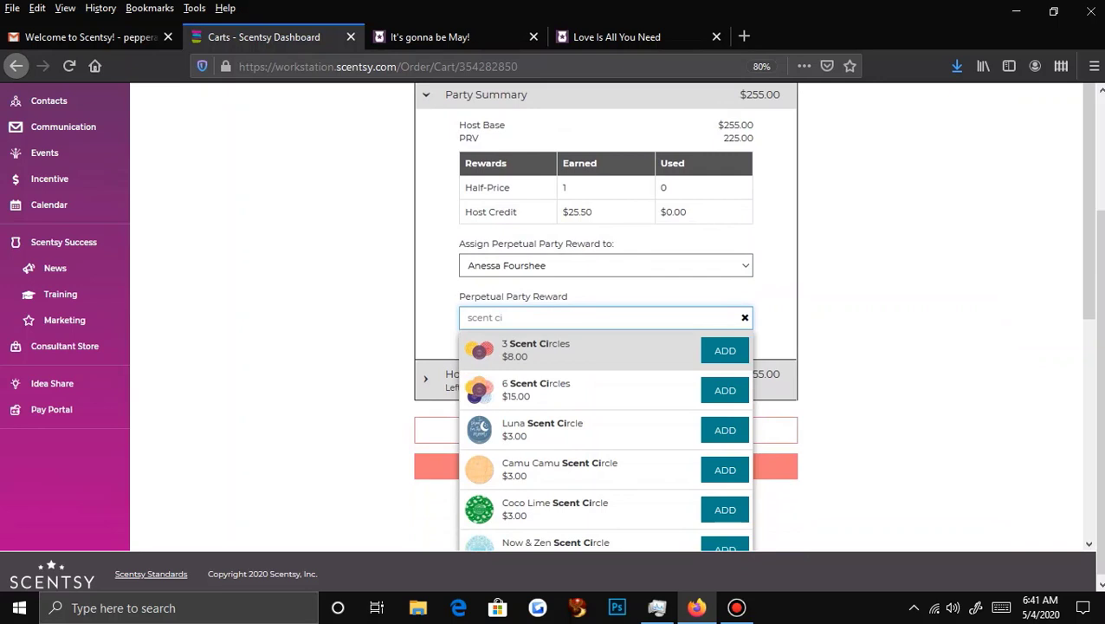
scroll(597, 390, down, 3)
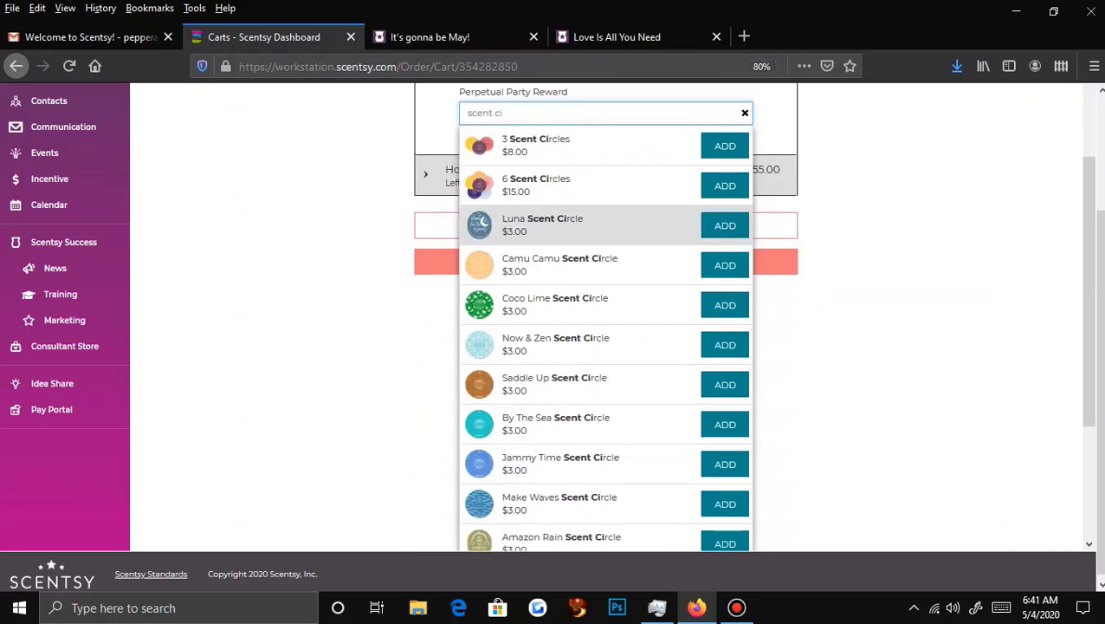
click(725, 225)
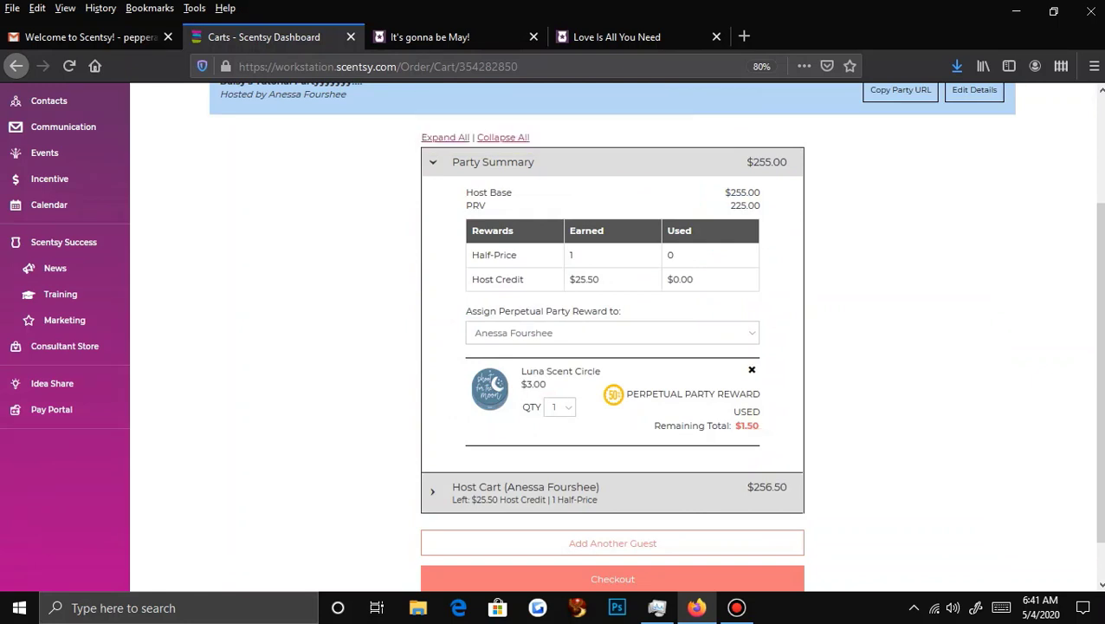
click(751, 369)
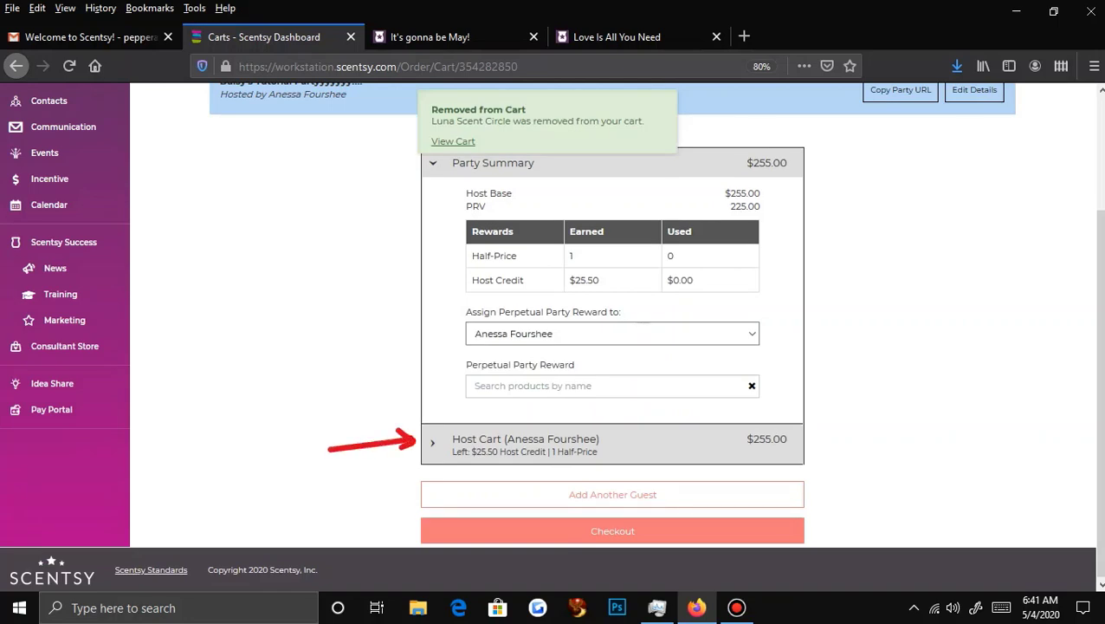
- Collapse the party summary and add a Scentsy Whiff Box to the host cart as a retail product
click(493, 163)
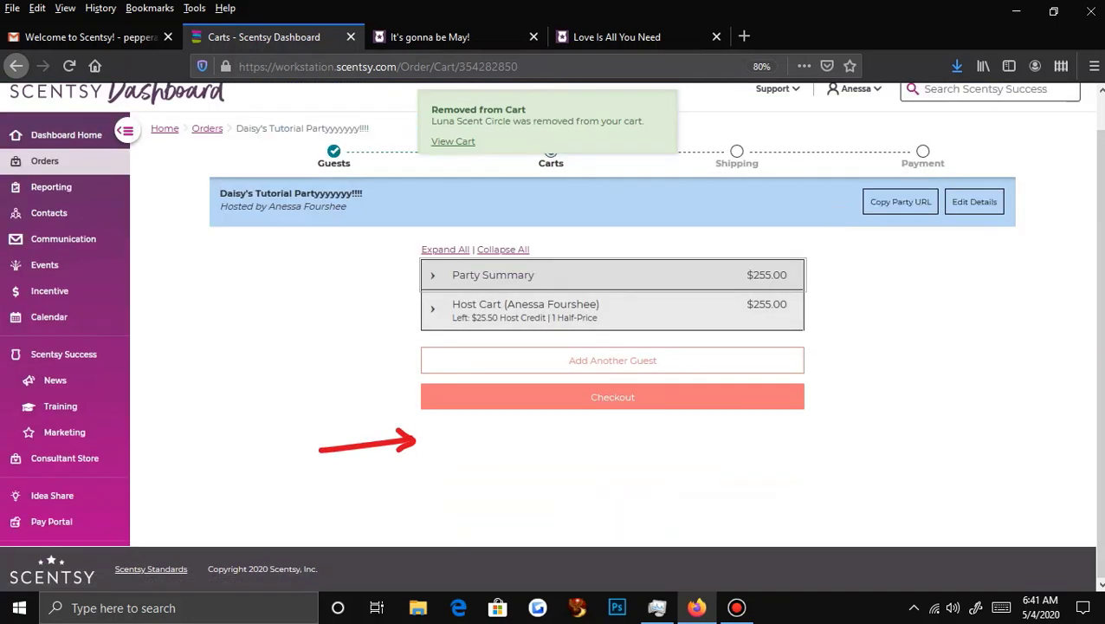
click(526, 310)
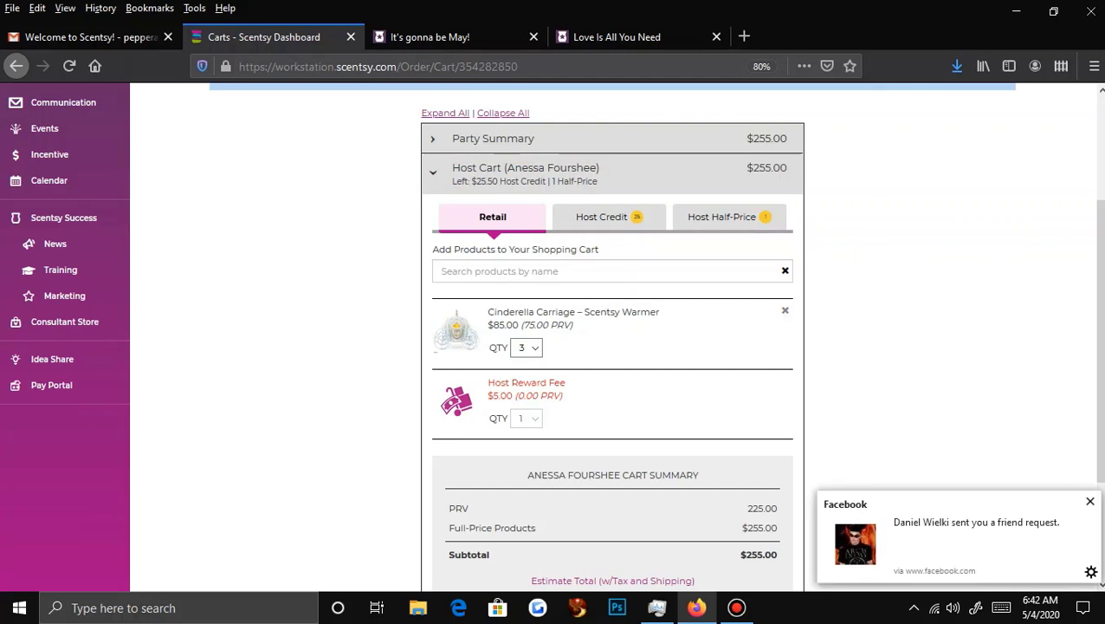
click(607, 271)
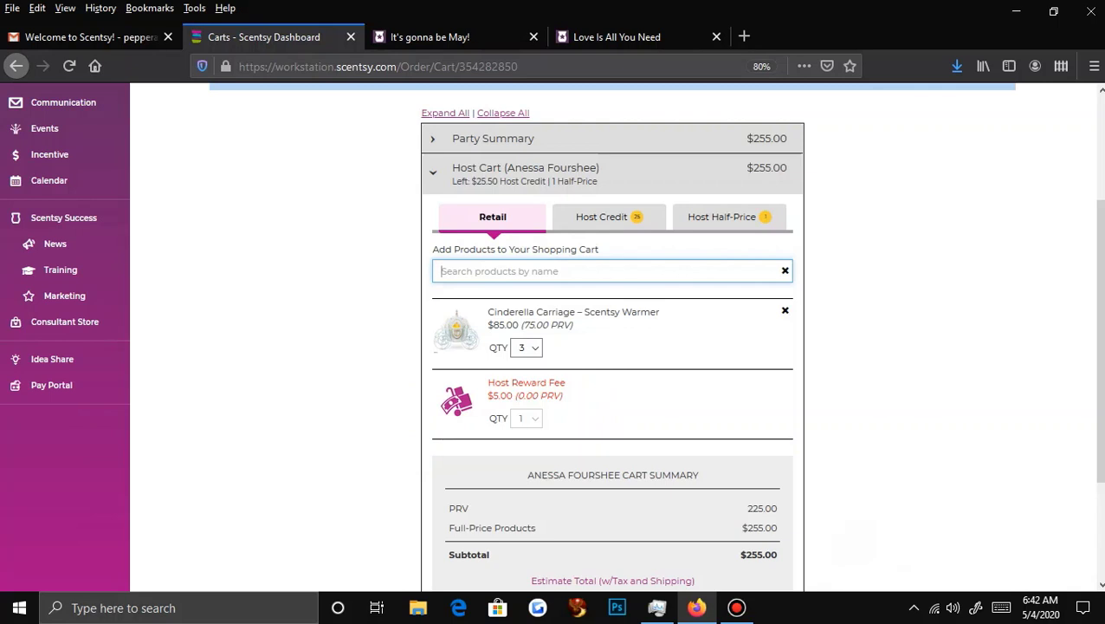
text(whiff)
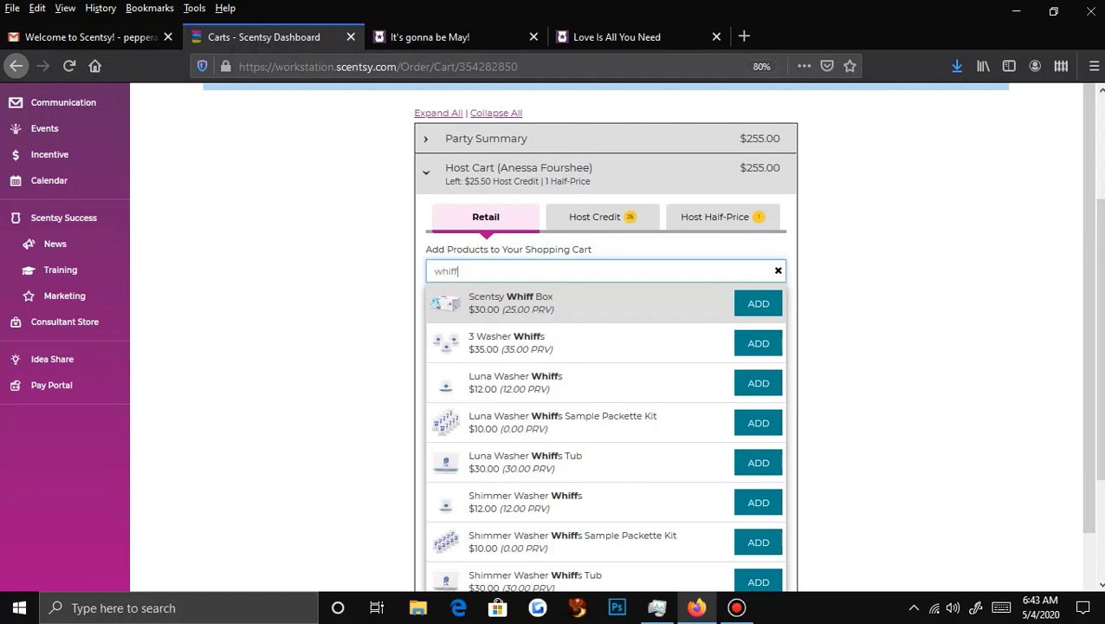
key(Return)
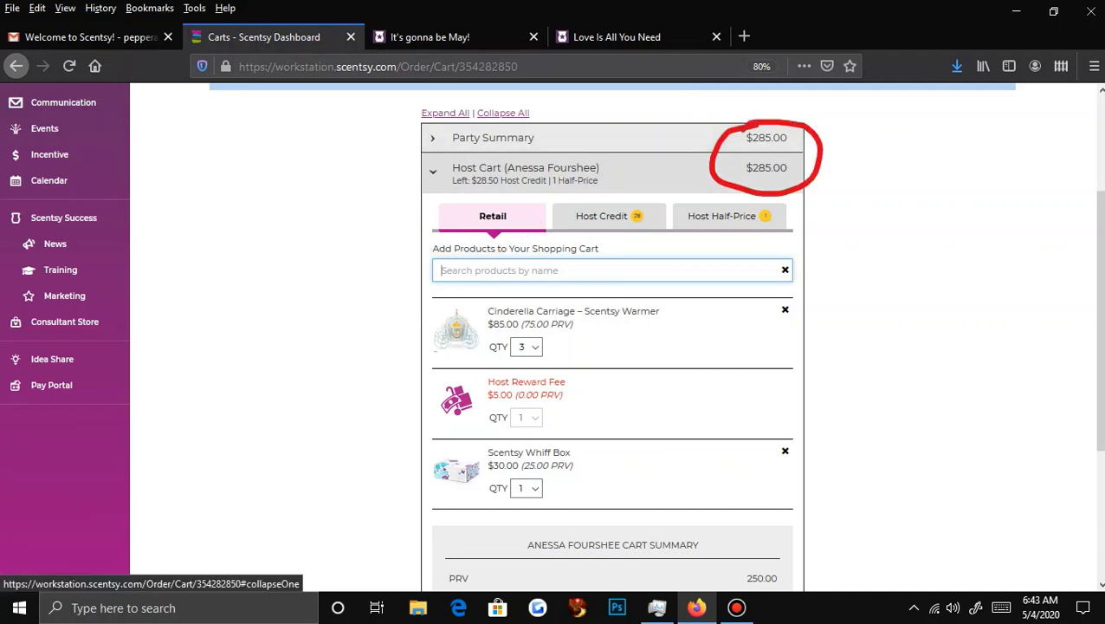
- Open the host cart's Host Credit rewards and search the redeemable products for "bundl"
click(609, 216)
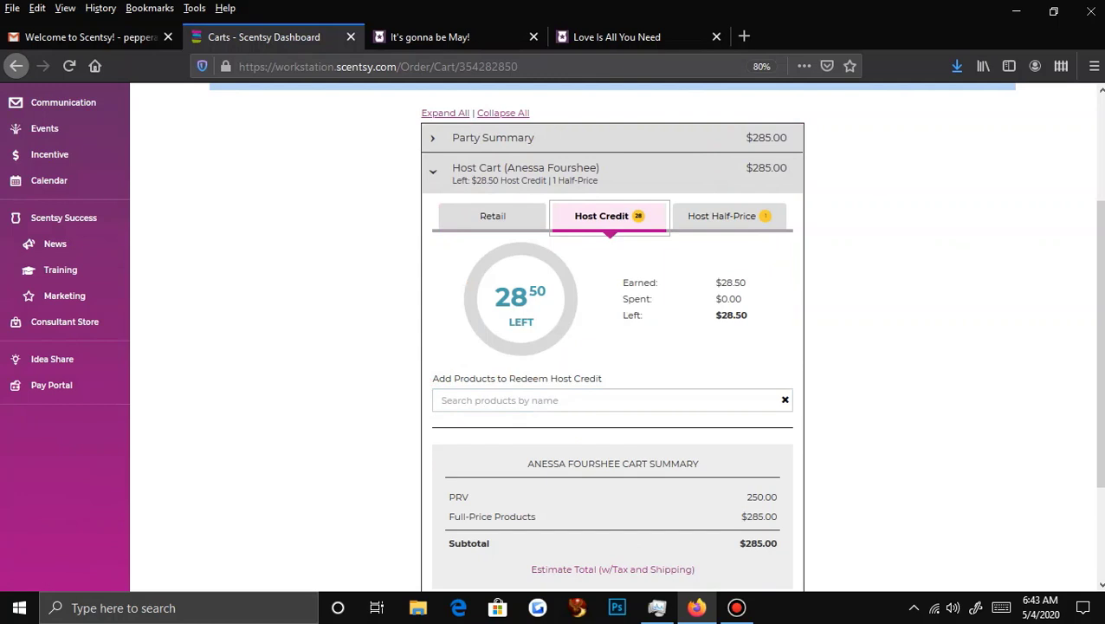
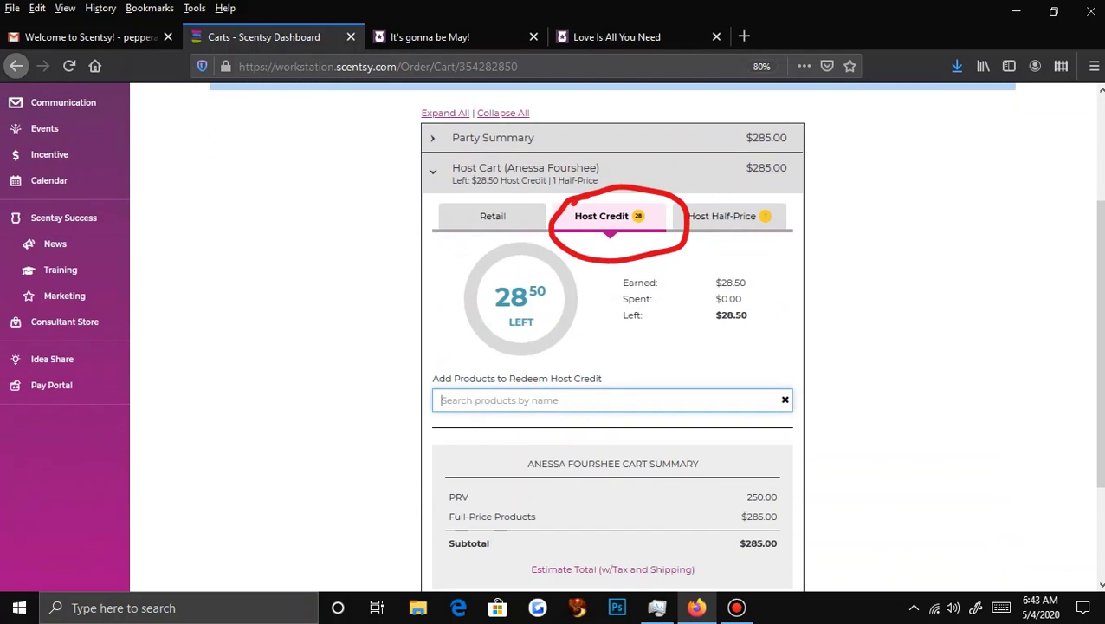
scroll(612, 347, down, 1)
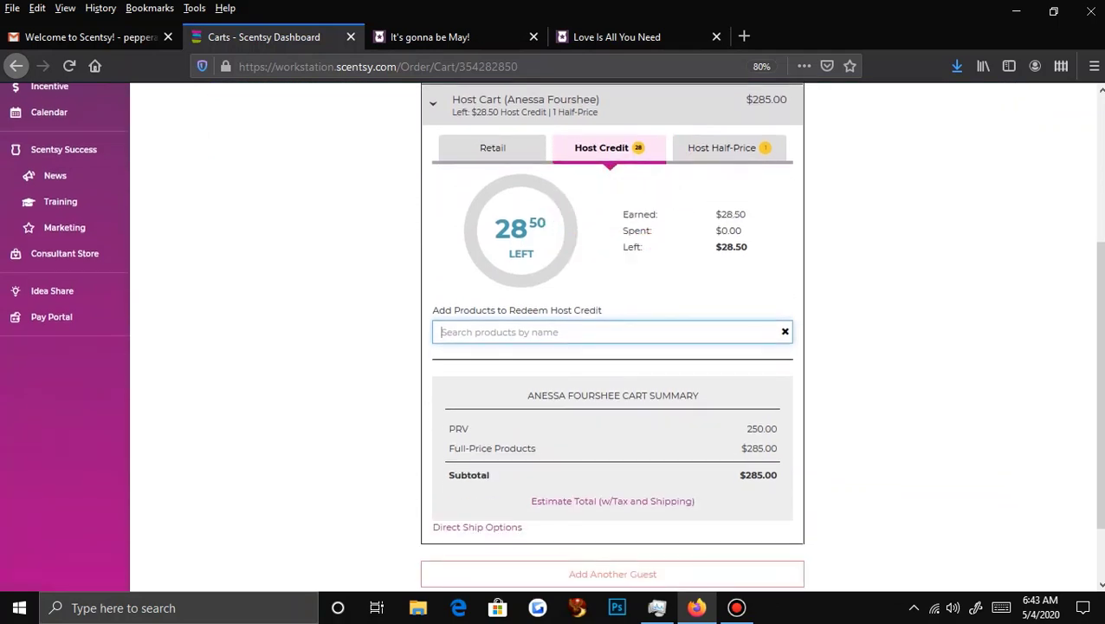
text(bundlre)
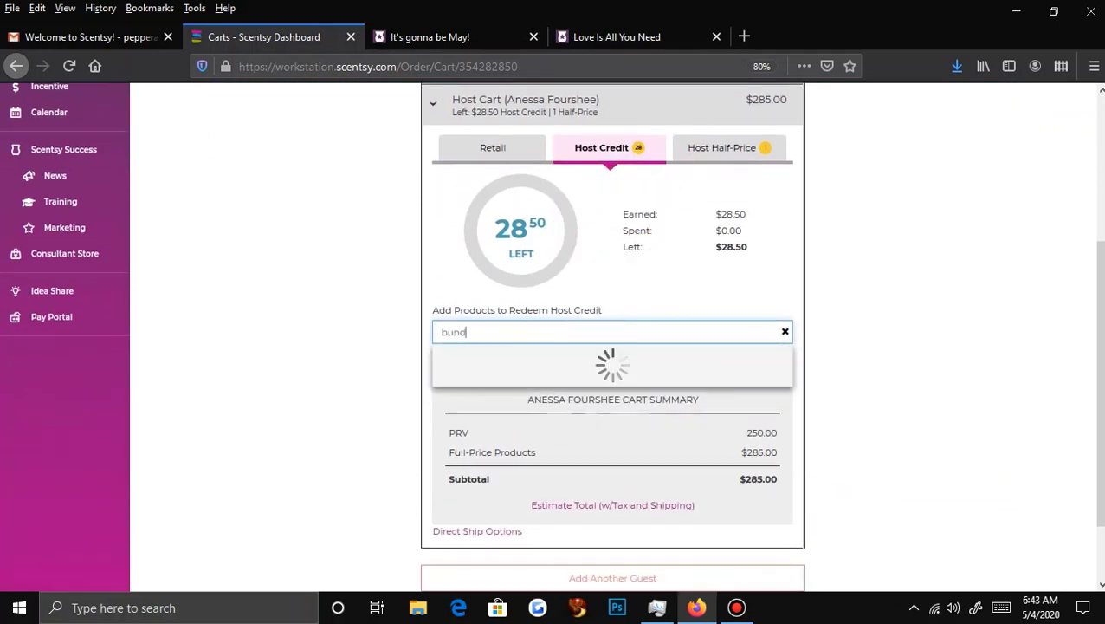
key(BackSpace)
key(BackSpace)
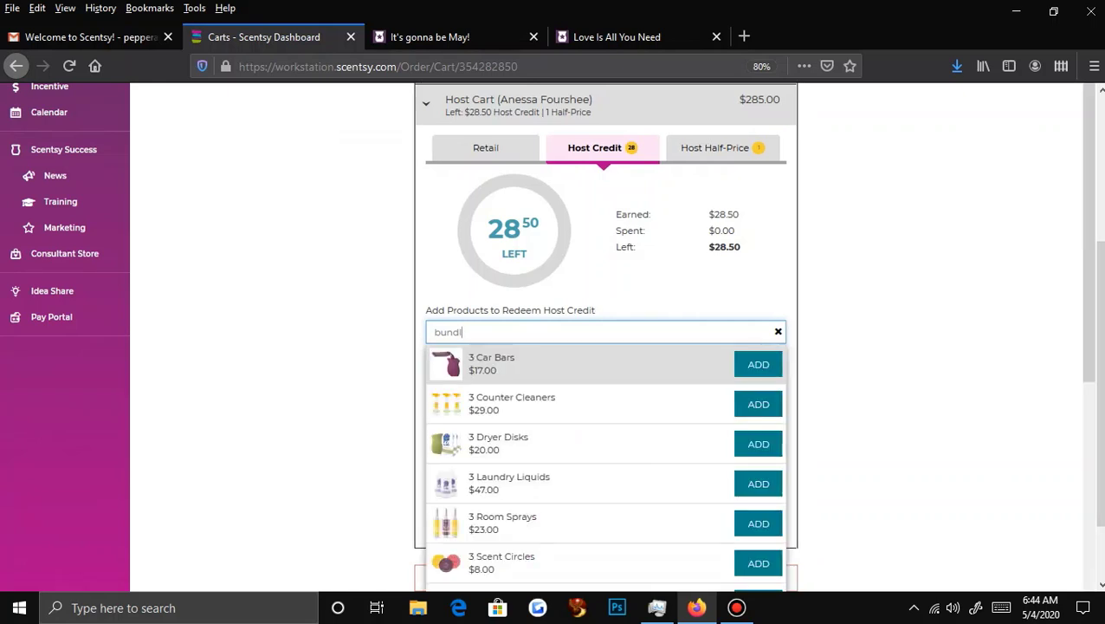
- Expand the bundle results and examine which bundles and prices are available for Host Credit
scroll(606, 433, down, 5)
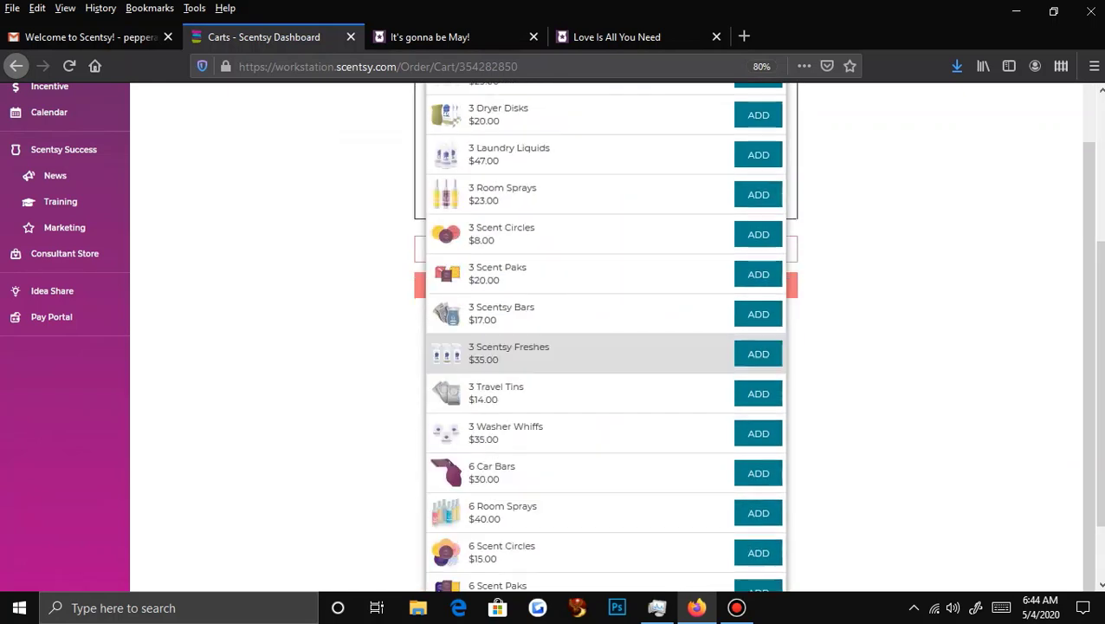
scroll(606, 468, down, 2)
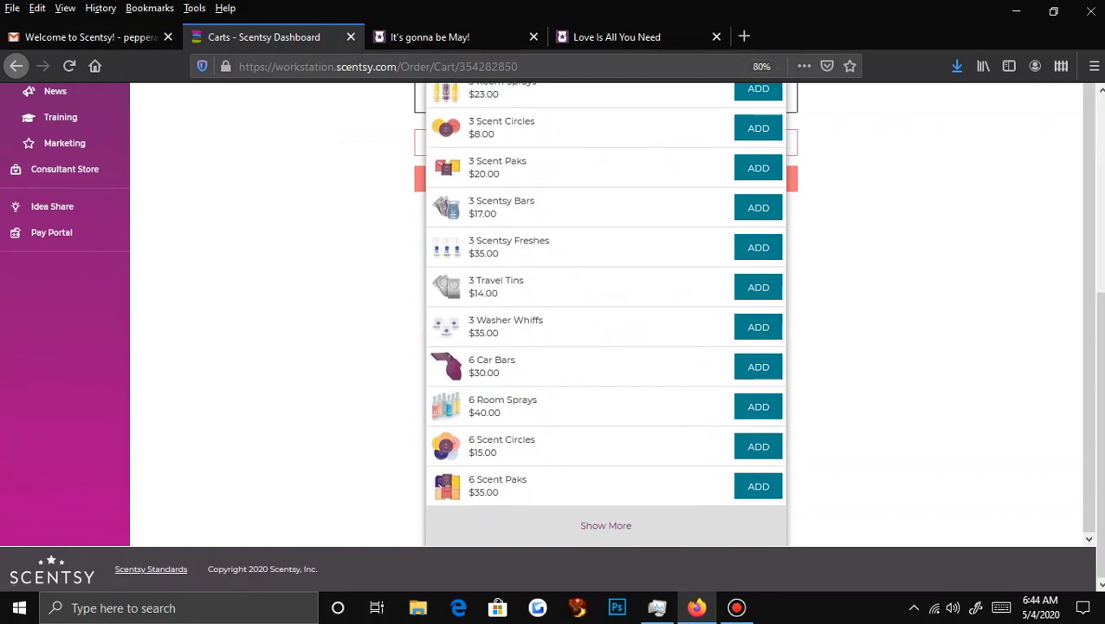
click(606, 525)
scroll(607, 399, down, 5)
scroll(606, 318, down, 4)
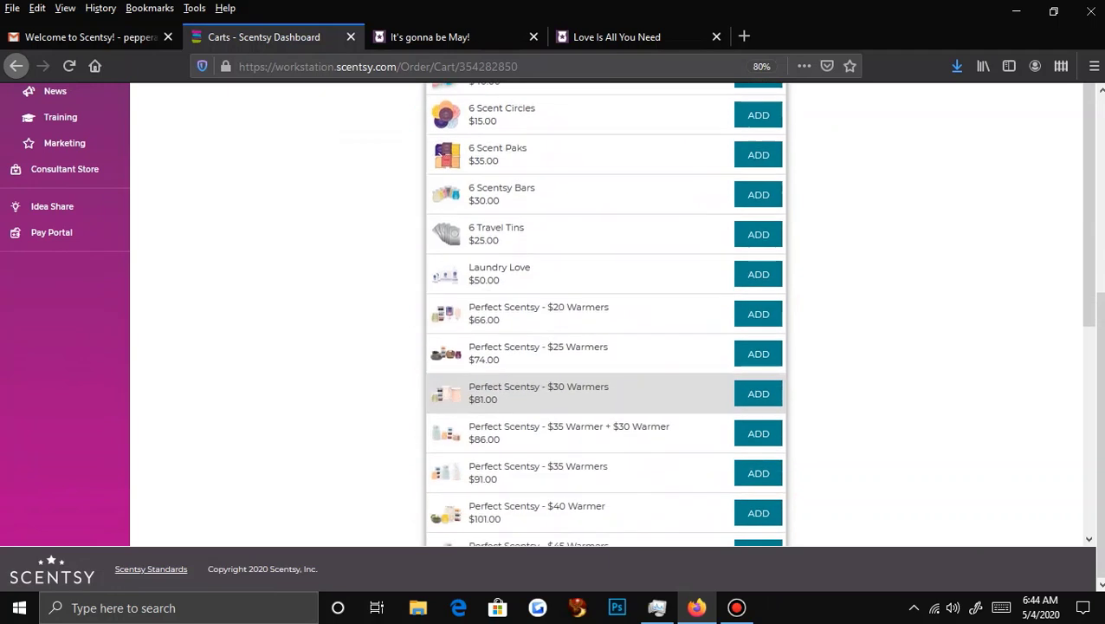
scroll(606, 390, down, 3)
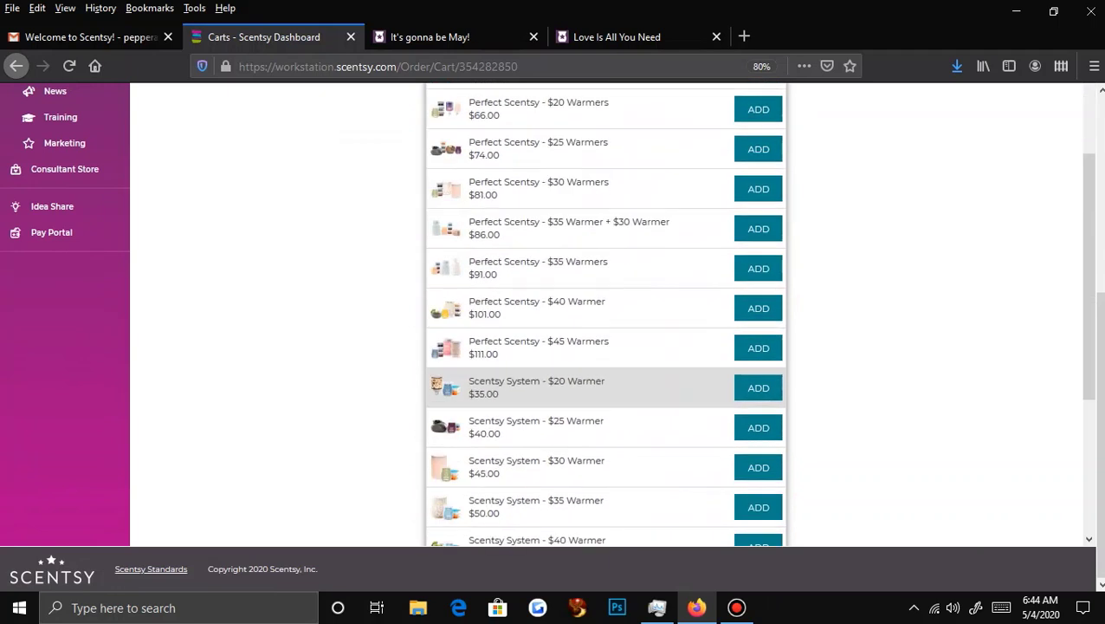
scroll(606, 390, down, 4)
scroll(606, 381, down, 1)
scroll(606, 381, up, 7)
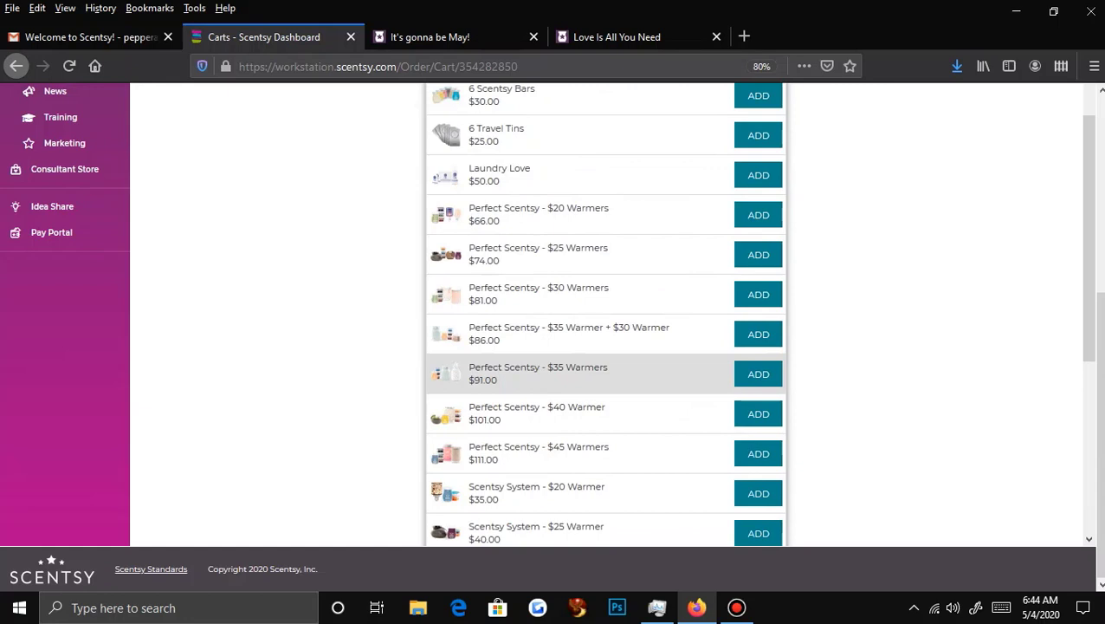
scroll(606, 381, up, 7)
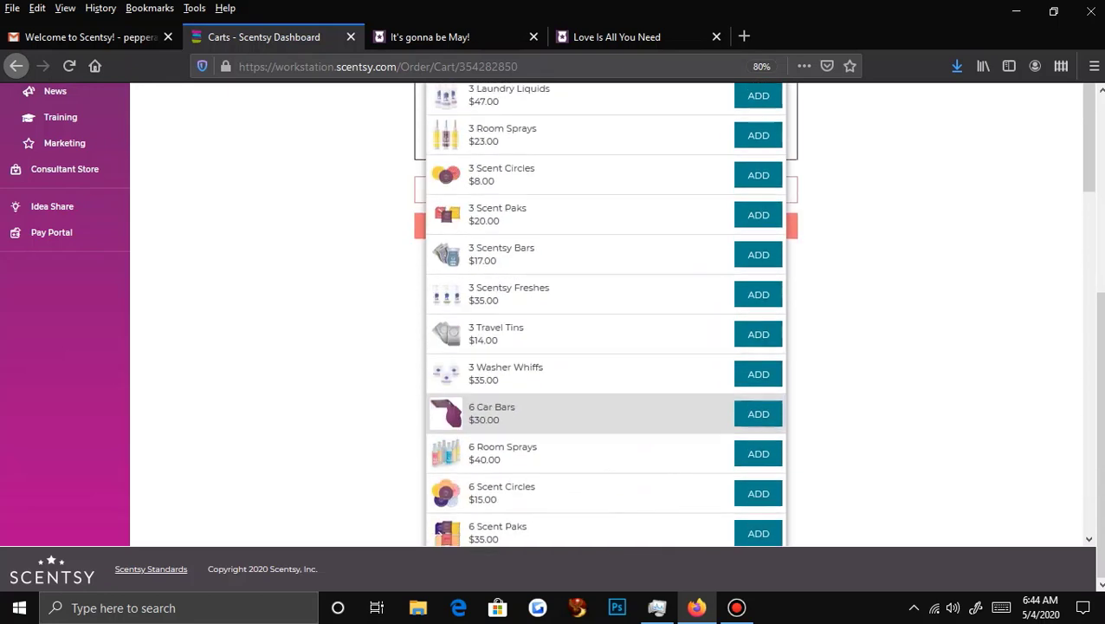
scroll(606, 347, up, 4)
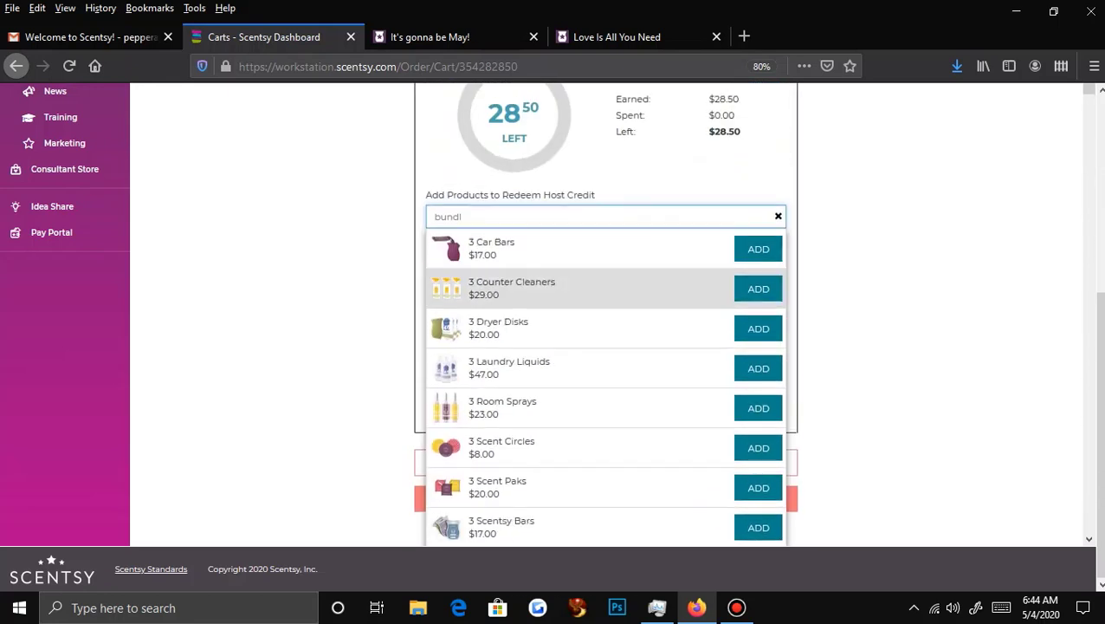
scroll(607, 290, down, 4)
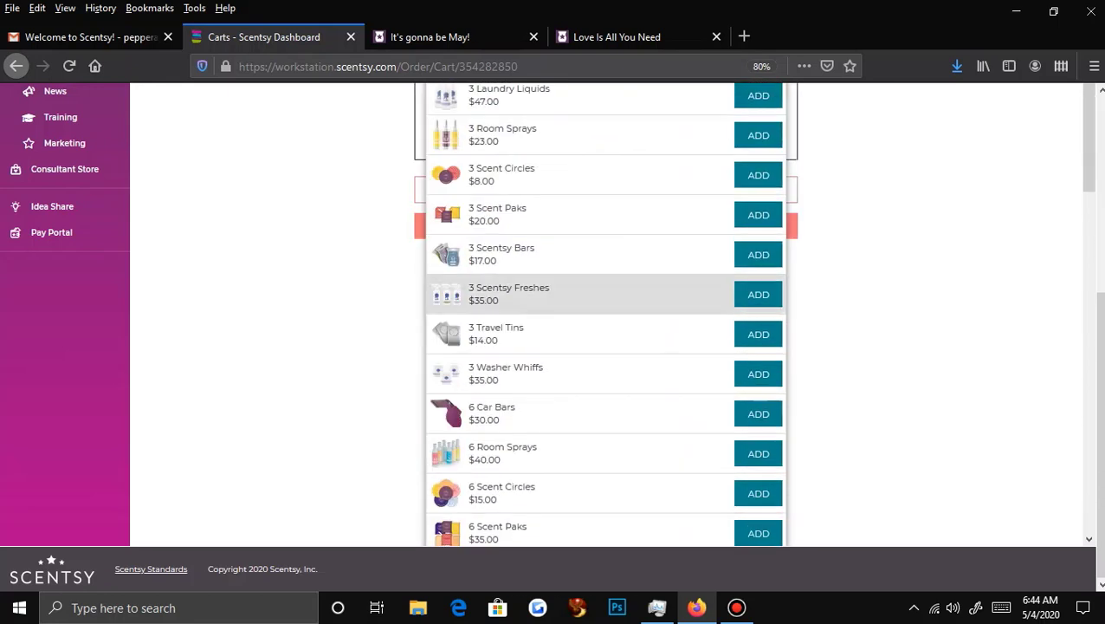
scroll(606, 329, up, 4)
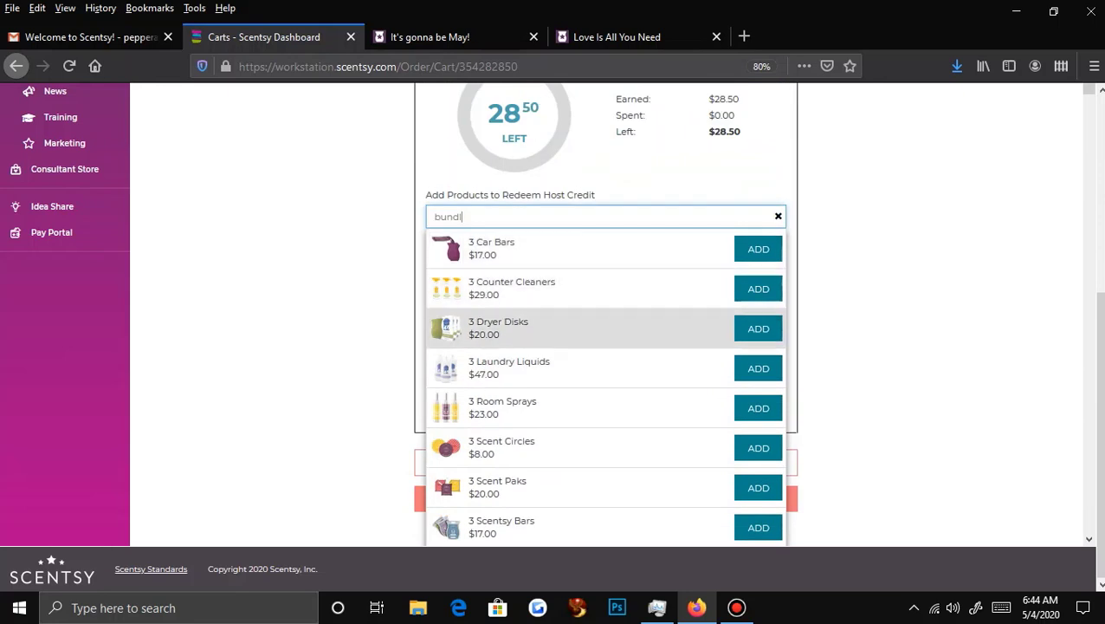
- Redeem Host Credit for the 3 Counter Cleaners bundle, filling it with three Blue Grotto Counter Clean, and save it to the host cart
click(758, 288)
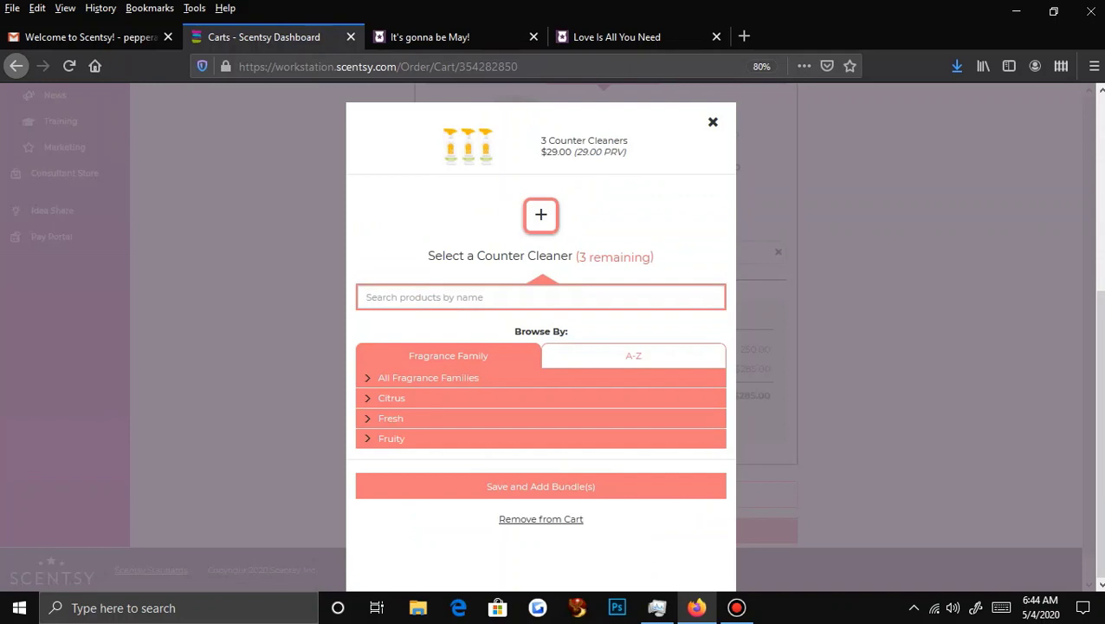
click(428, 378)
click(428, 377)
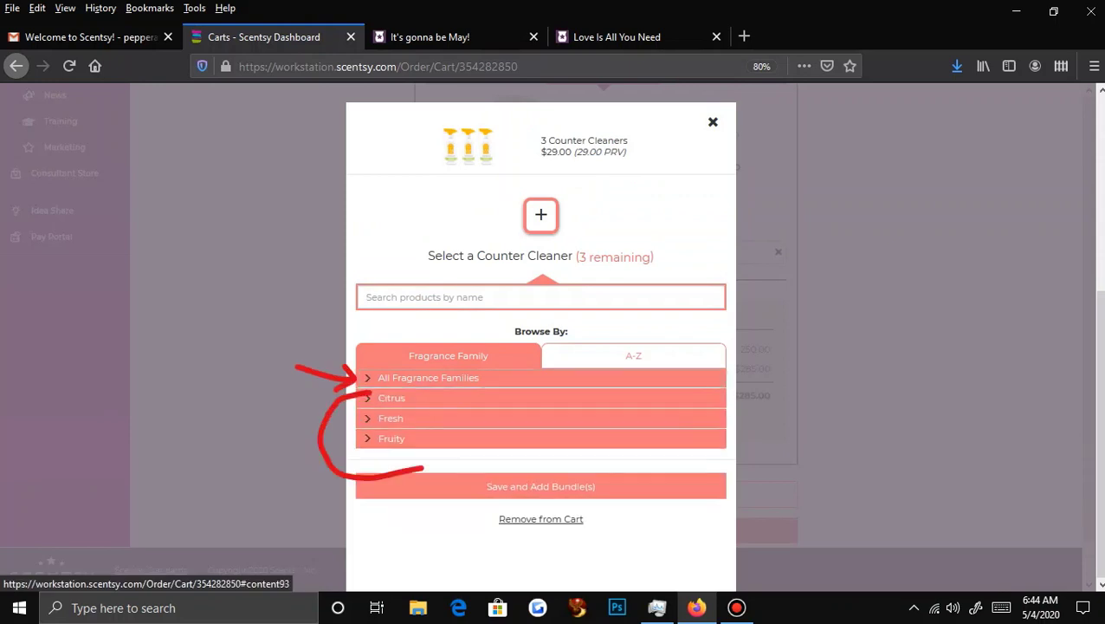
click(391, 397)
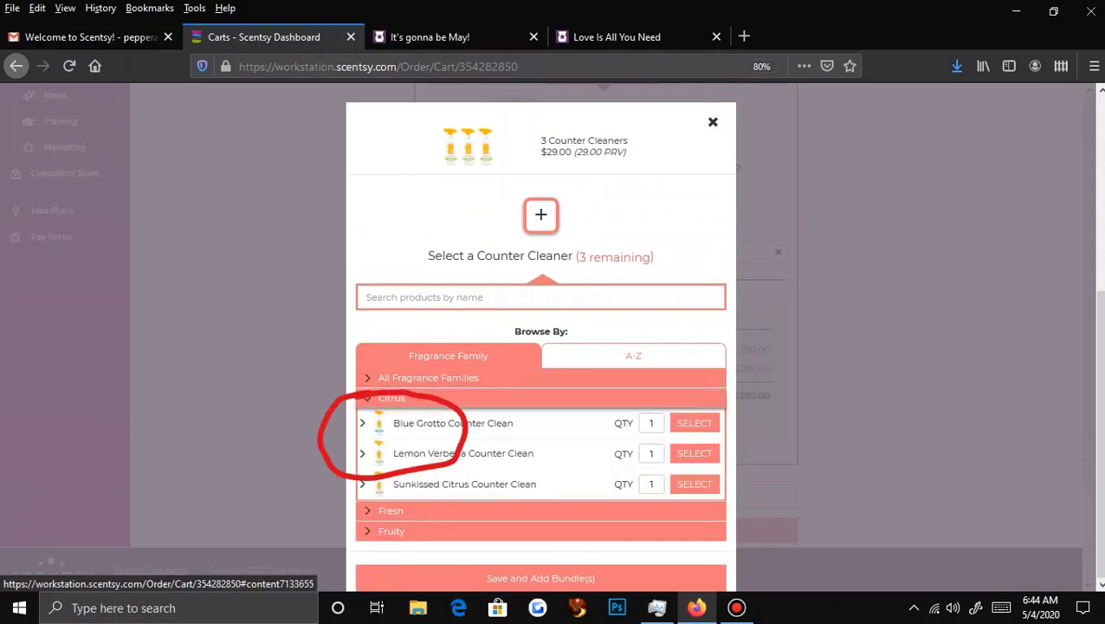
click(391, 397)
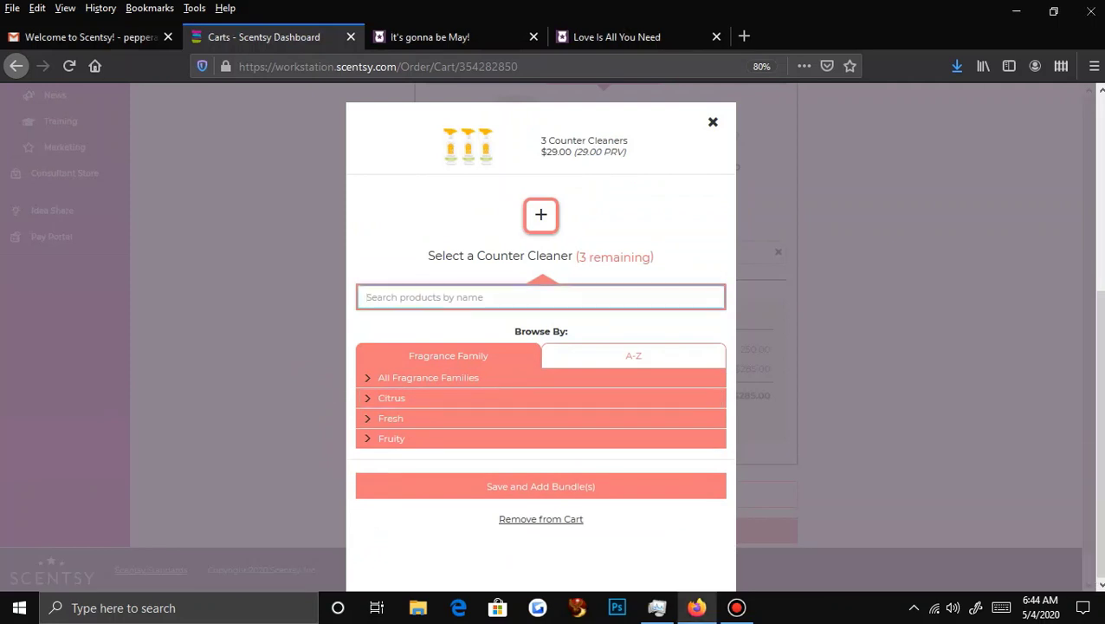
text(blue)
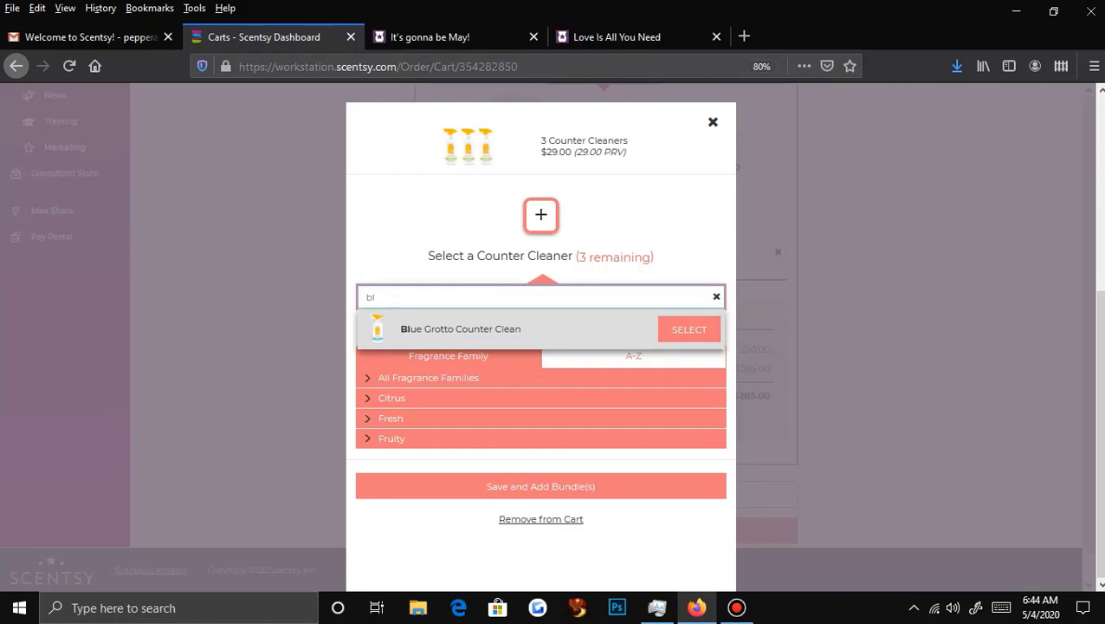
click(689, 329)
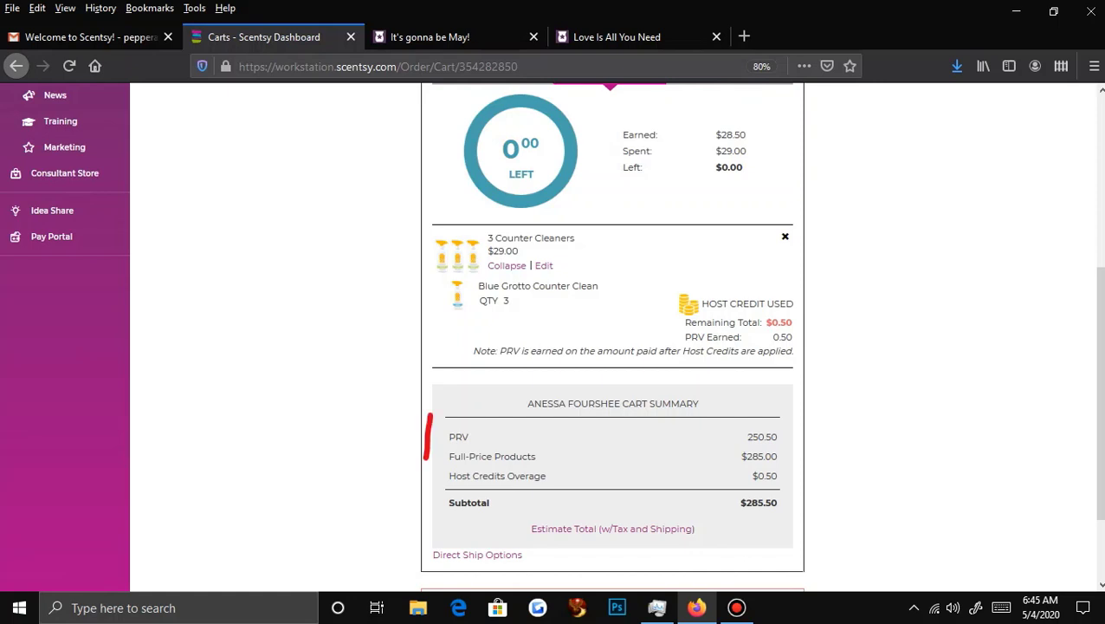
- Review the host cart's Retail and Host Credit sections, including the counter cleaner bundle and the cart summary
scroll(613, 347, up, 3)
click(493, 273)
scroll(610, 260, down, 1)
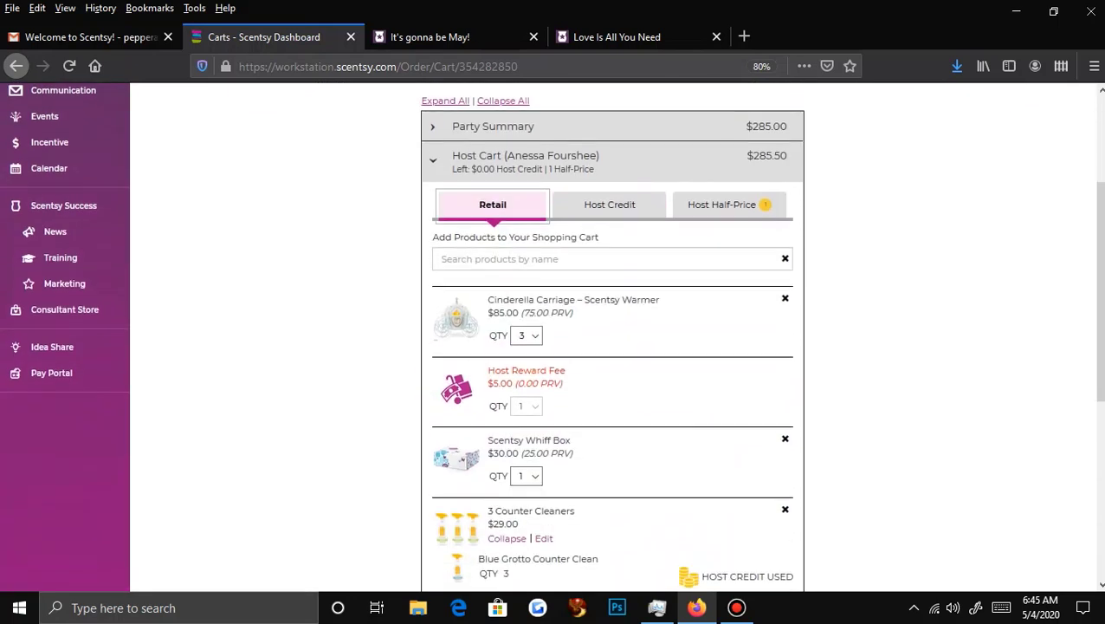
click(610, 205)
scroll(612, 347, down, 4)
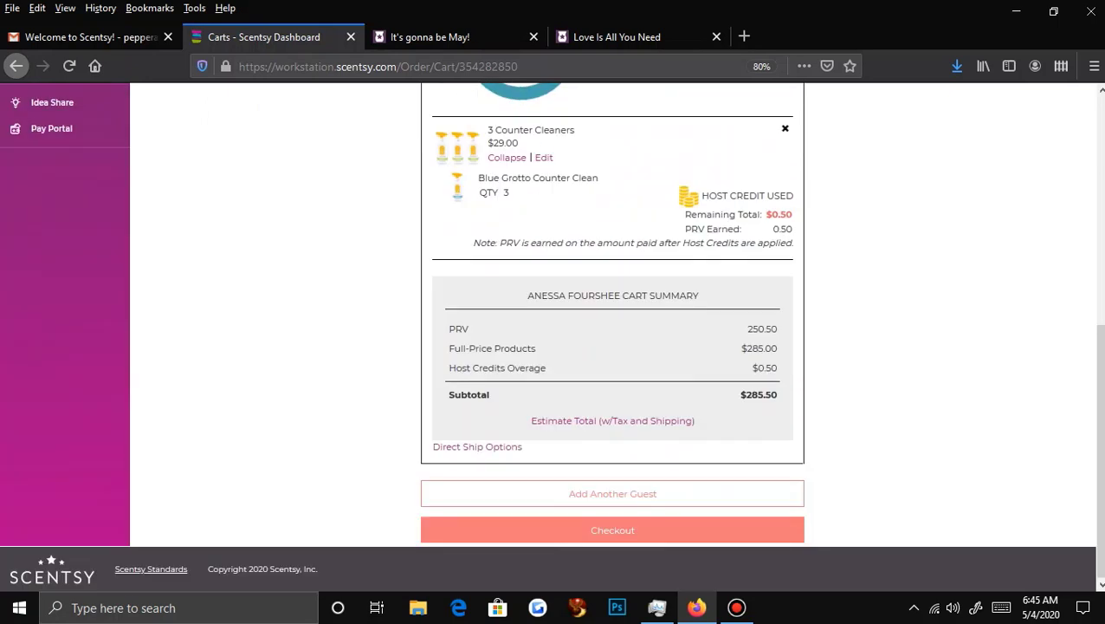
scroll(613, 347, up, 5)
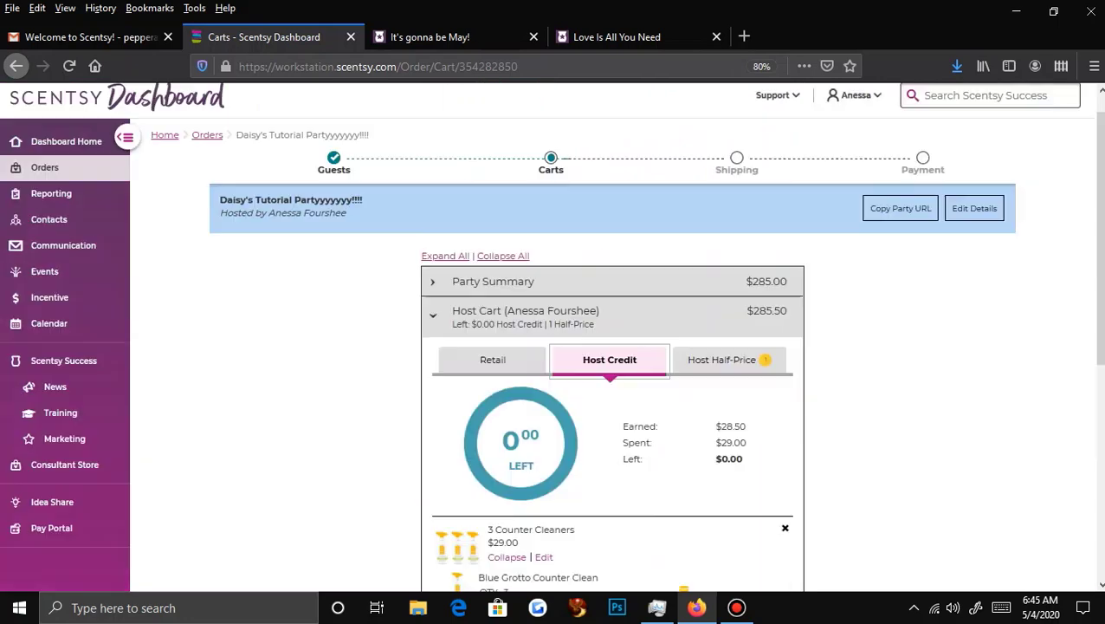
scroll(612, 346, down, 5)
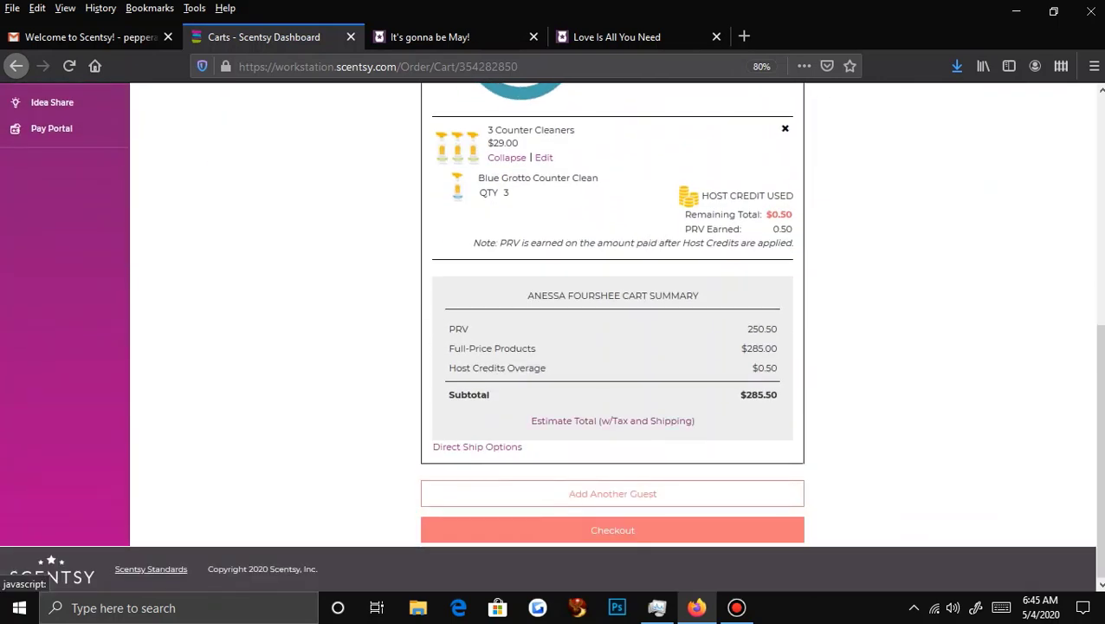
scroll(613, 347, up, 5)
scroll(612, 346, up, 1)
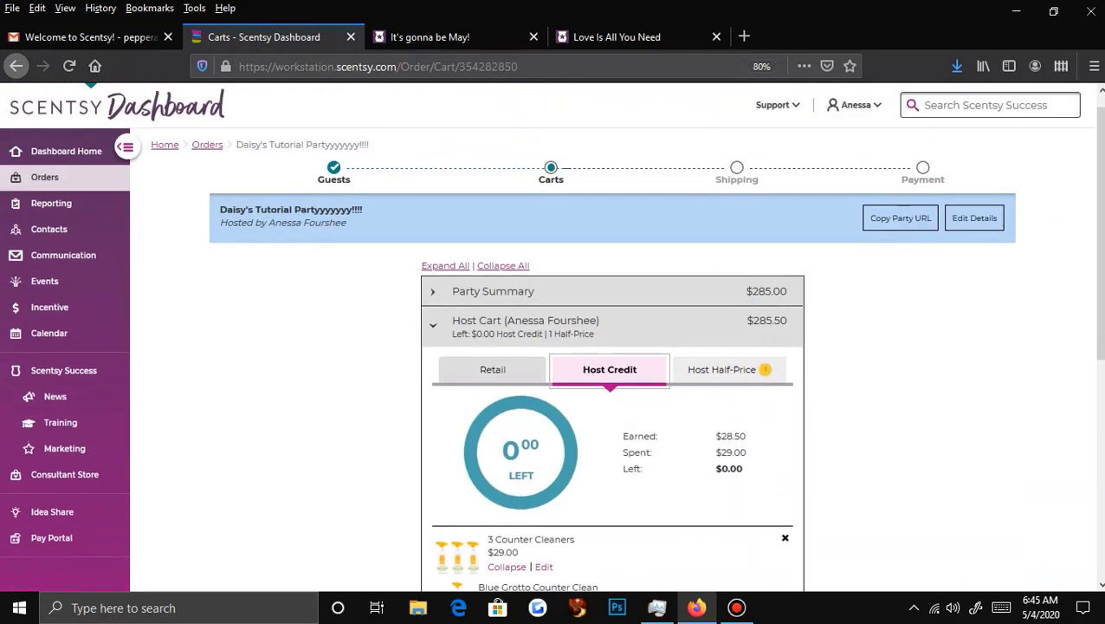
- Open the host cart's Host Half-Price rewards and search the eligible products for "warmer"
click(721, 300)
scroll(728, 233, down, 2)
drag(698, 212, 693, 208)
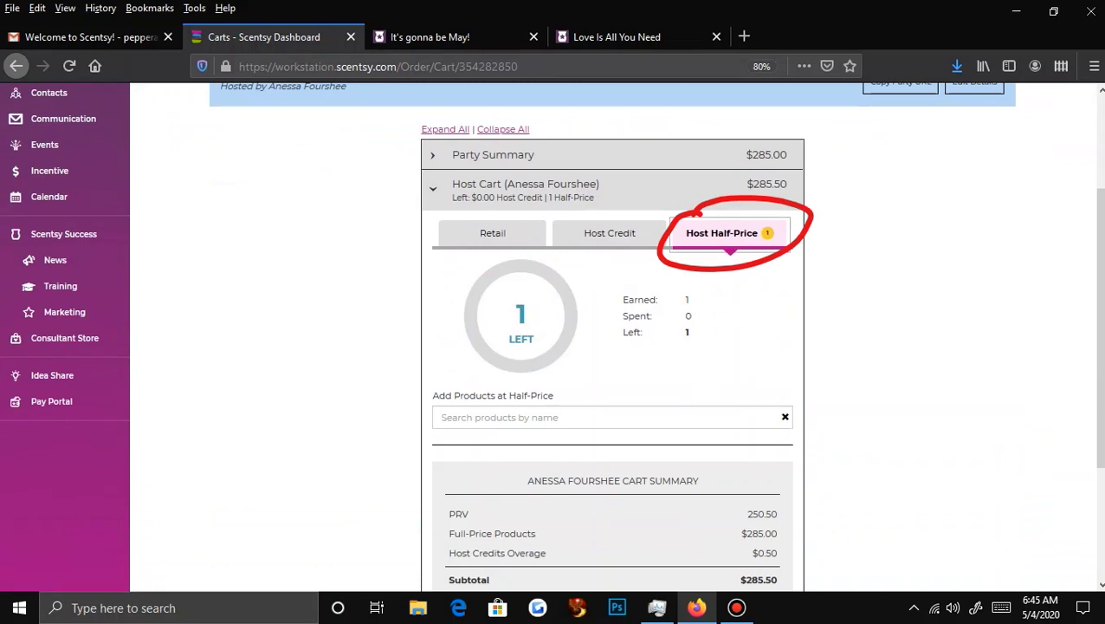
click(606, 416)
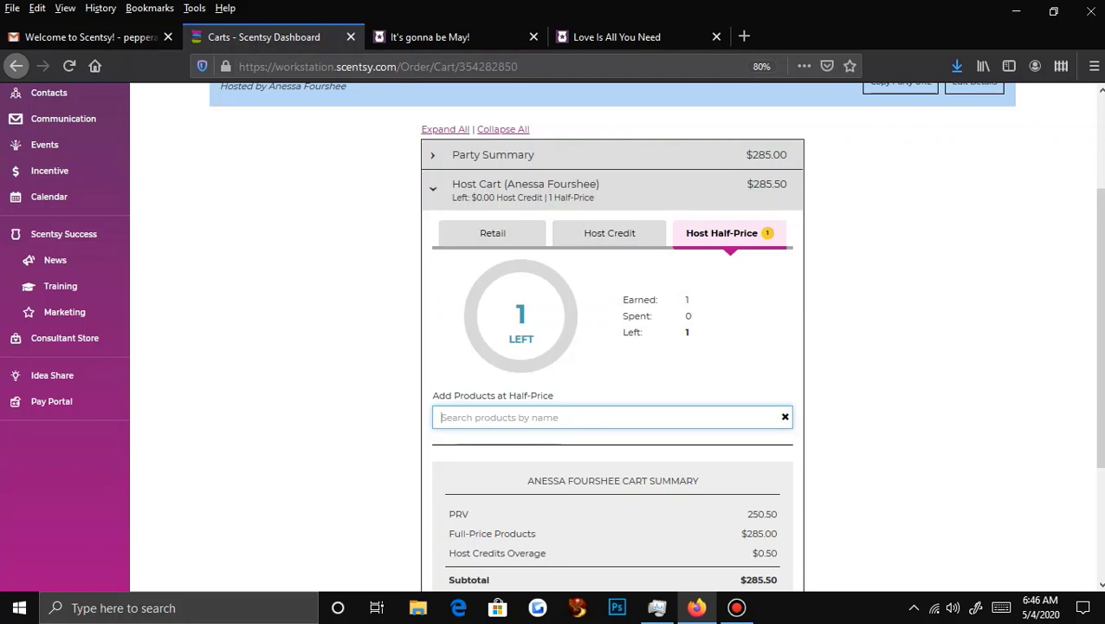
text(warmer)
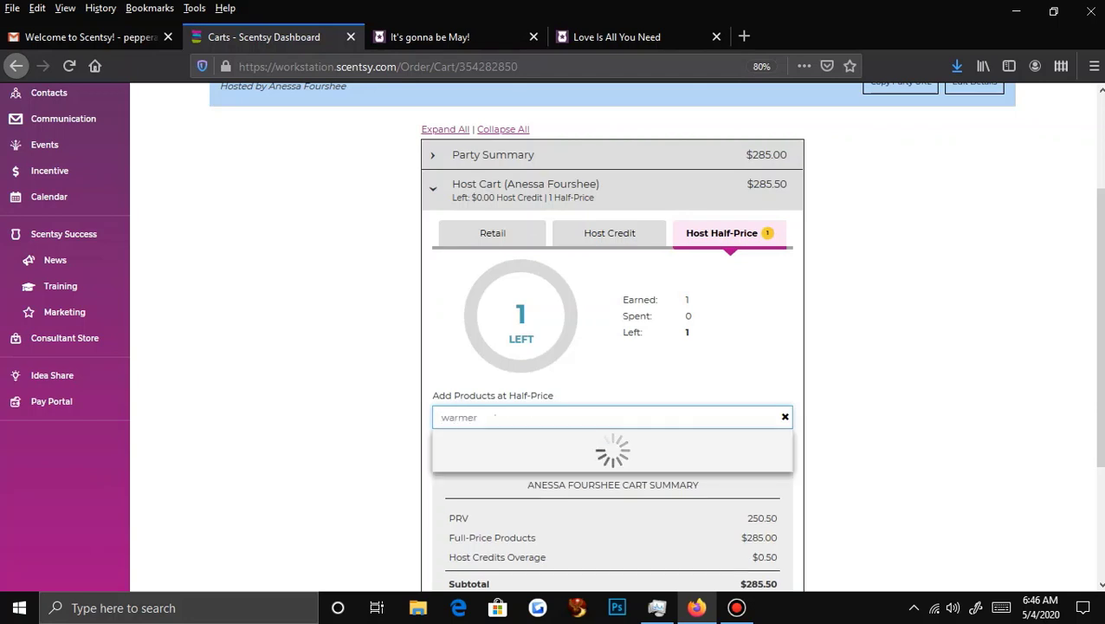
- Replace the half-price product search with "crystal" and add the Crystal Ice Warmer to the host cart
key(shift+Left)
key(shift+Left)
key(shift+Left)
key(shift+Left)
key(shift+Left)
key(shift+Left)
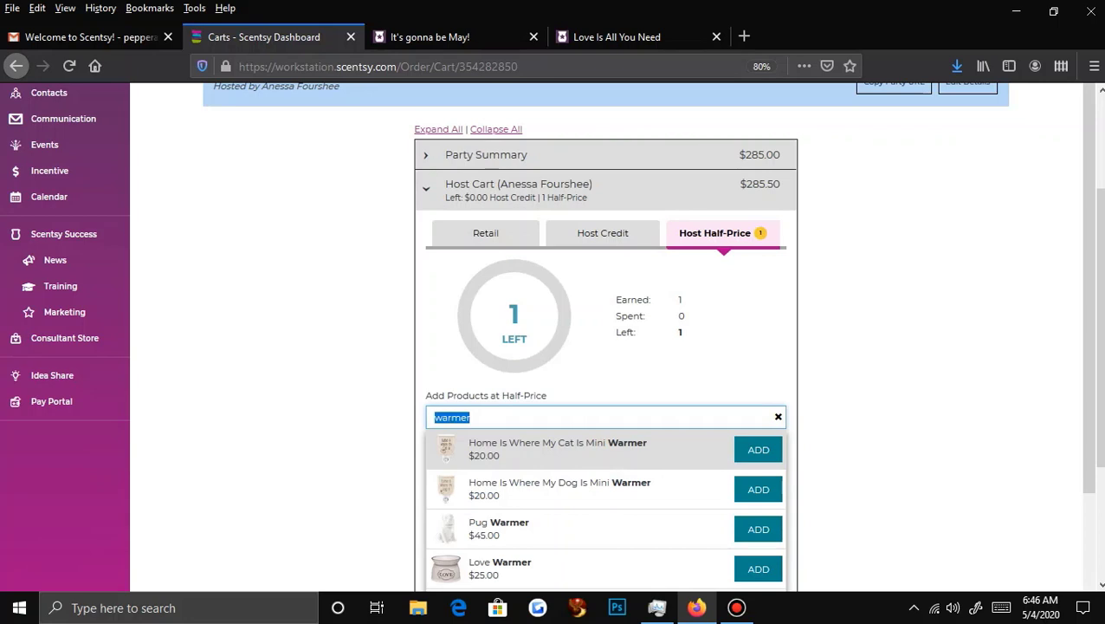
text(crysta)
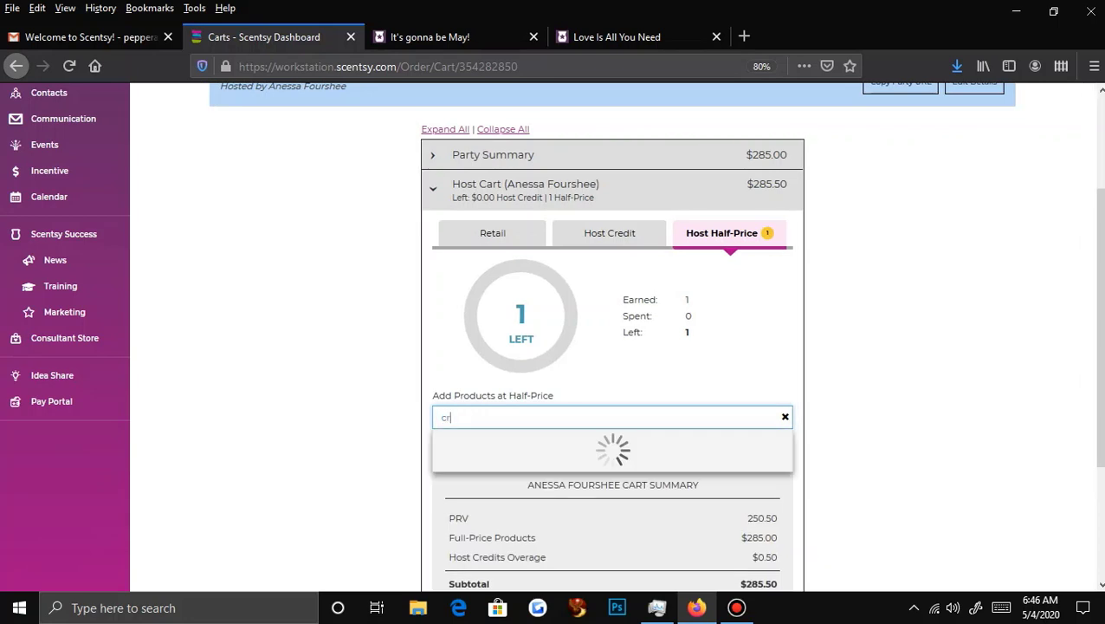
key(BackSpace)
key(BackSpace)
text(tal)
scroll(612, 347, down, 3)
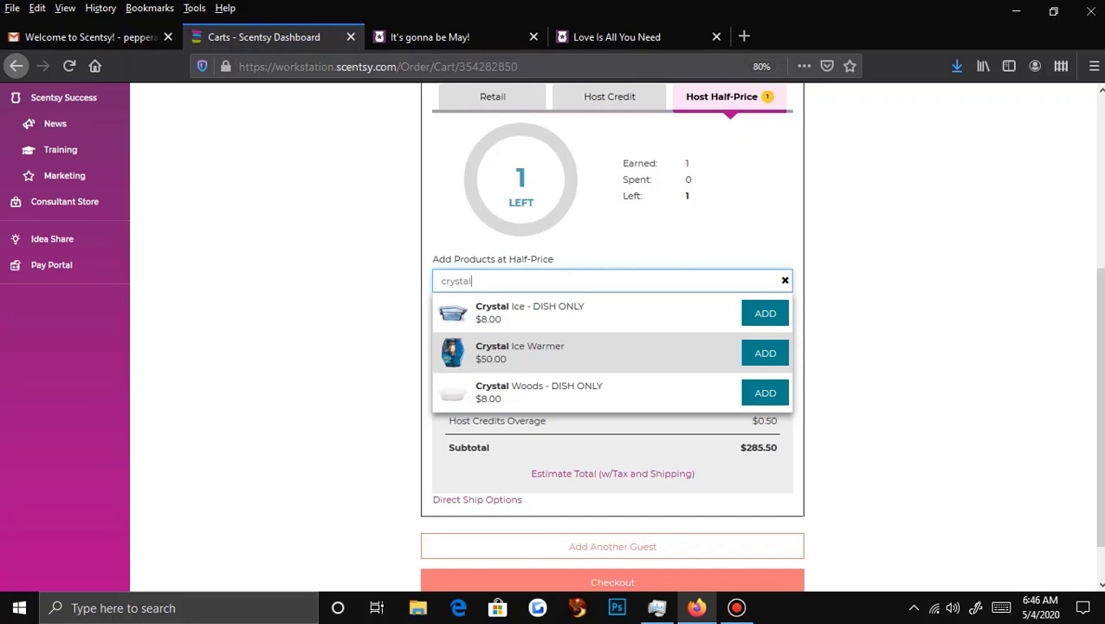
click(765, 353)
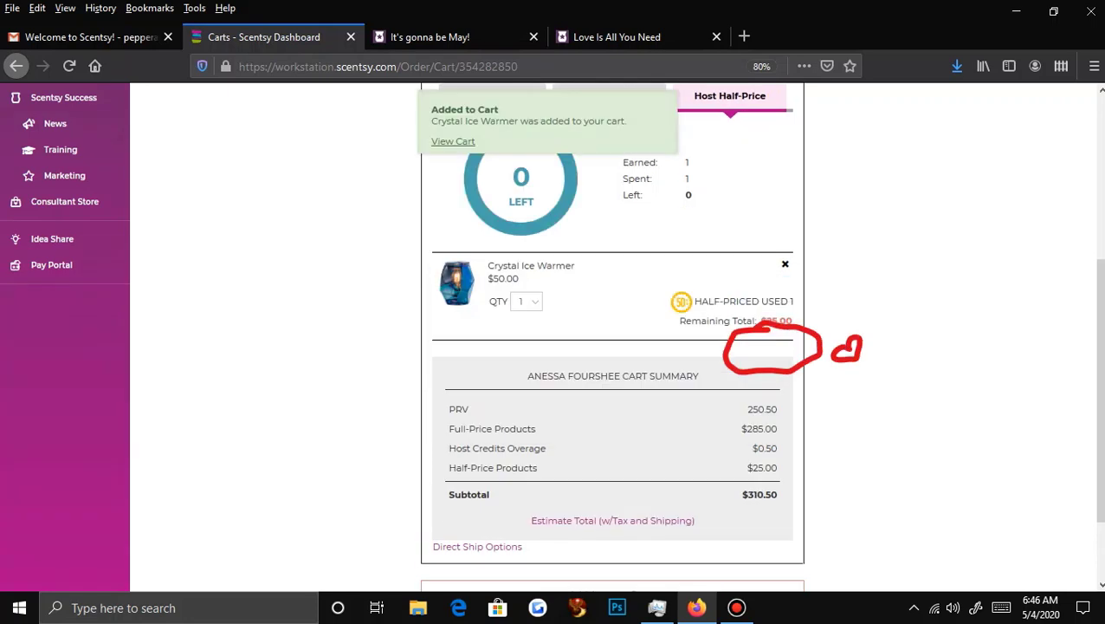
- Review the Half-Price, Host Credit and Retail sections of the host cart and open its direct ship options
scroll(613, 338, up, 3)
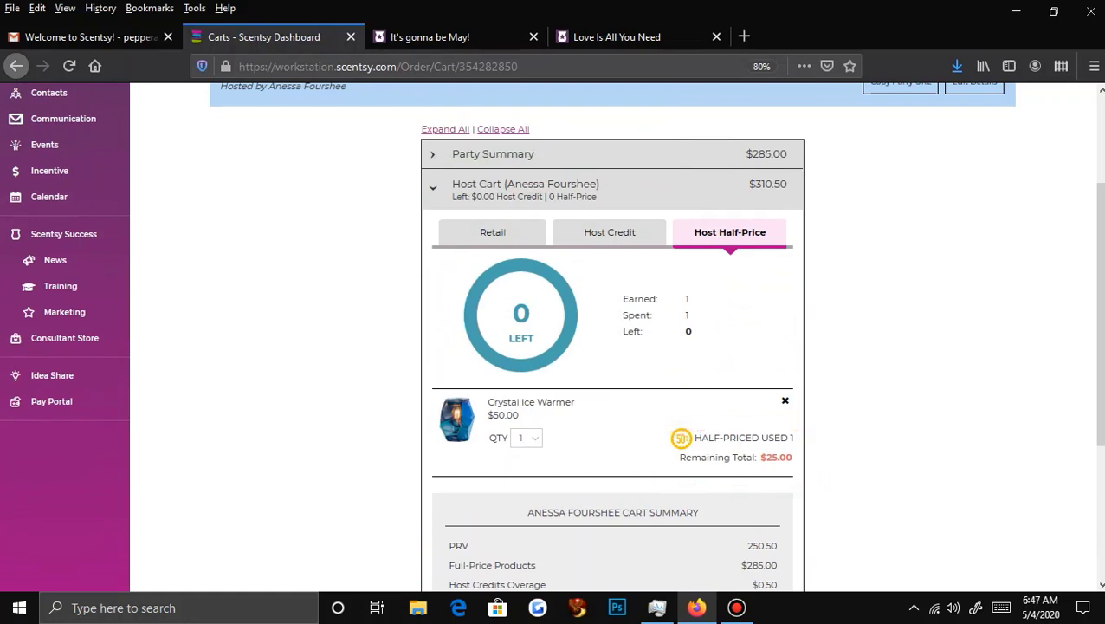
scroll(613, 346, down, 3)
scroll(612, 346, up, 3)
click(610, 233)
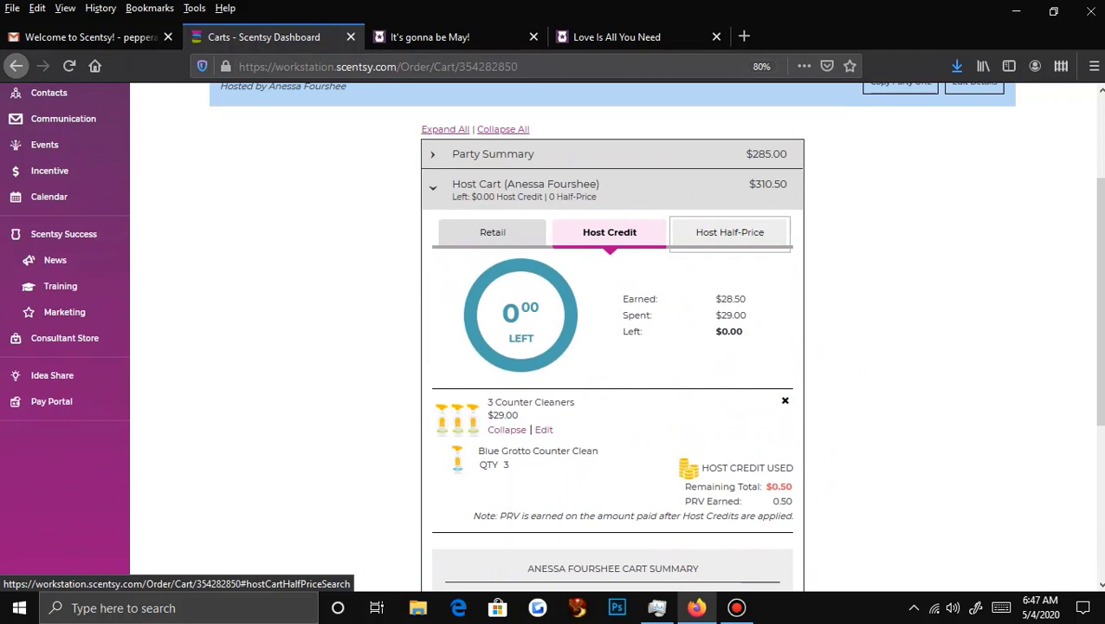
click(730, 232)
click(493, 232)
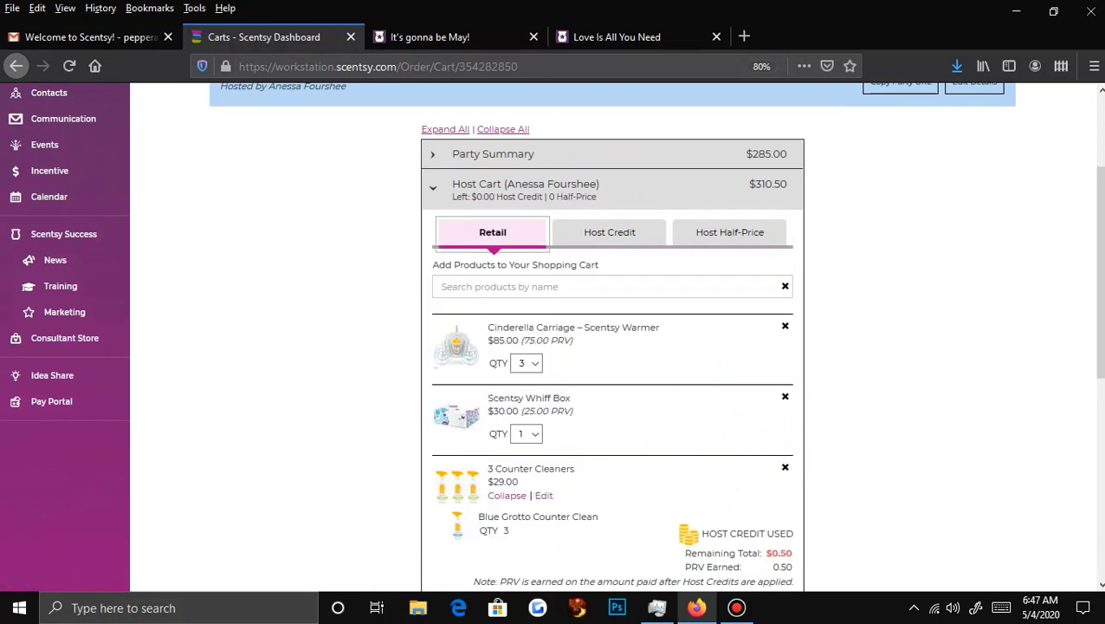
scroll(612, 338, down, 10)
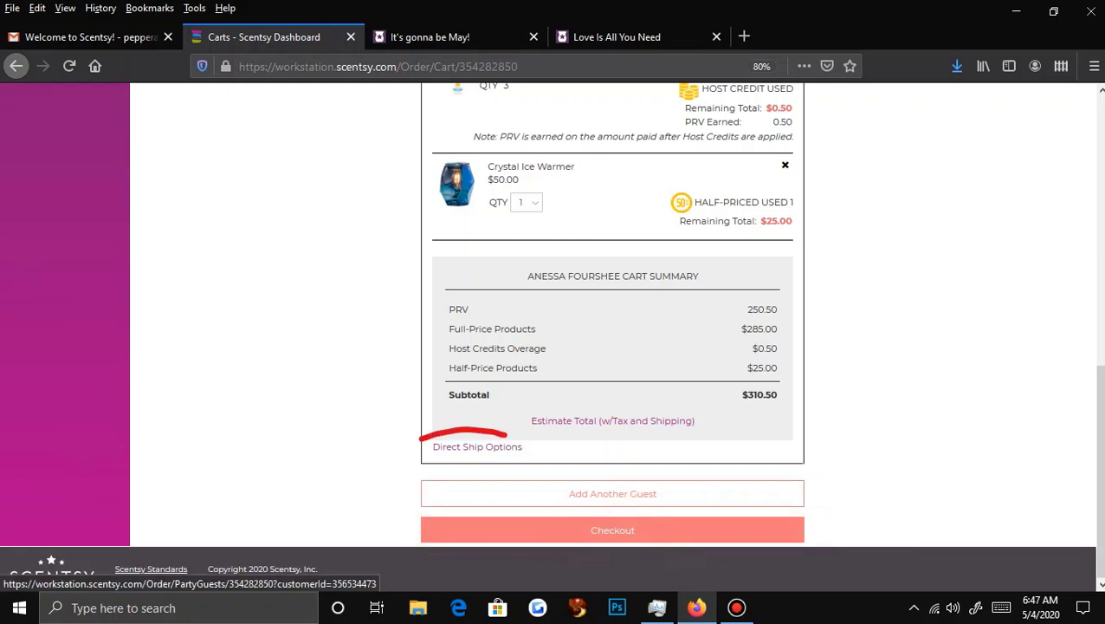
click(477, 446)
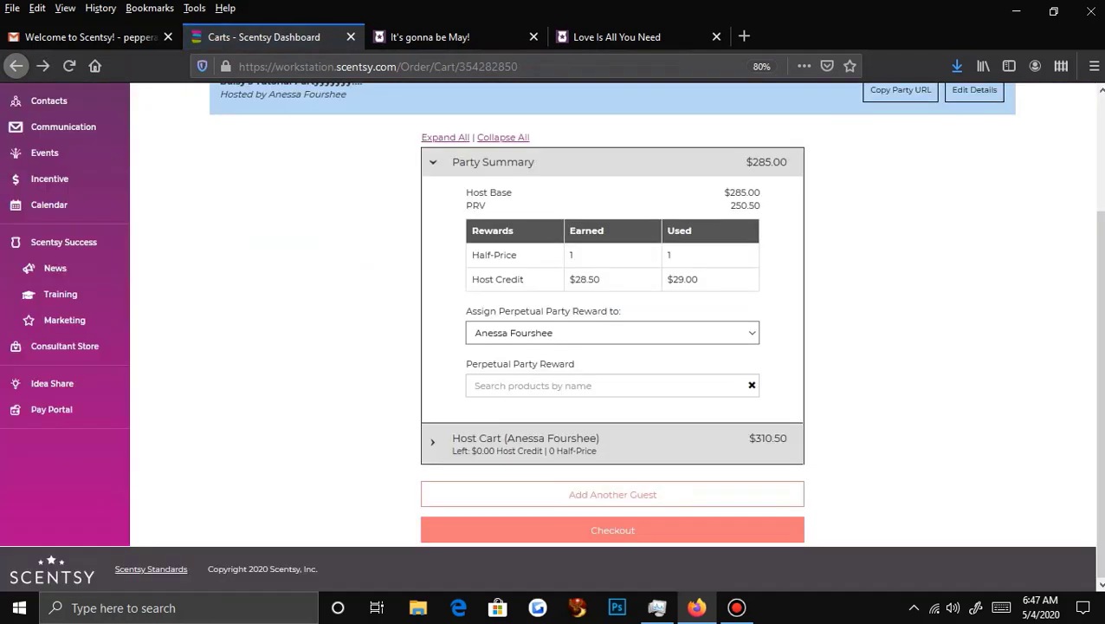
- Expand the host cart, check its items and summary, and proceed to checkout
click(525, 437)
scroll(612, 346, down, 1)
scroll(613, 346, down, 5)
scroll(612, 346, up, 4)
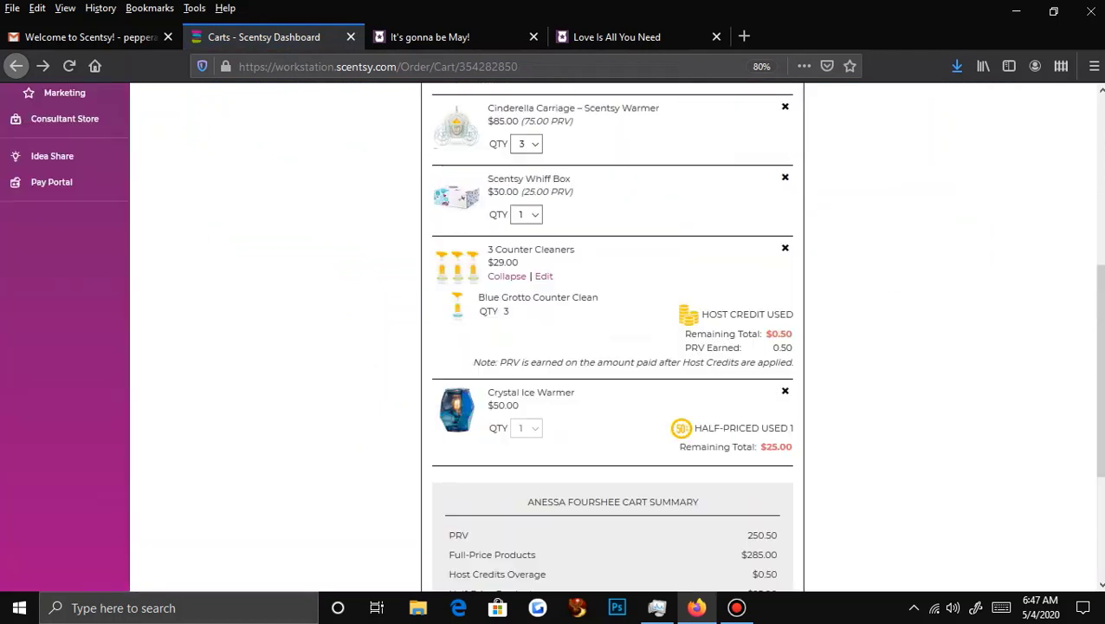
scroll(613, 347, down, 4)
click(613, 529)
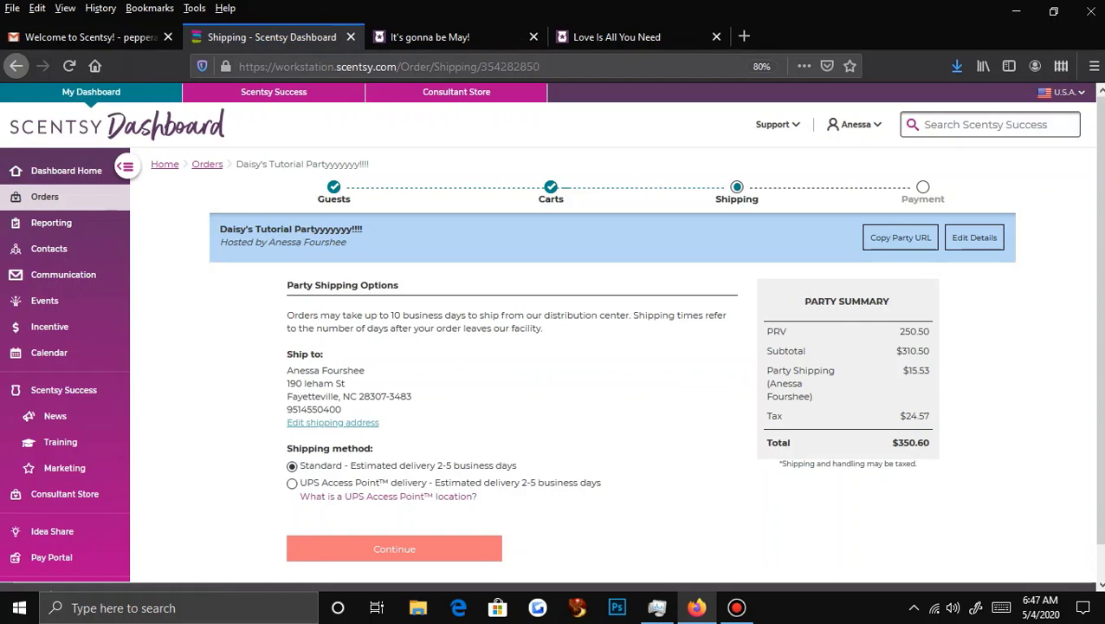
- Keep Standard delivery to the host's address as the party shipping method and continue to payment
scroll(551, 333, down, 1)
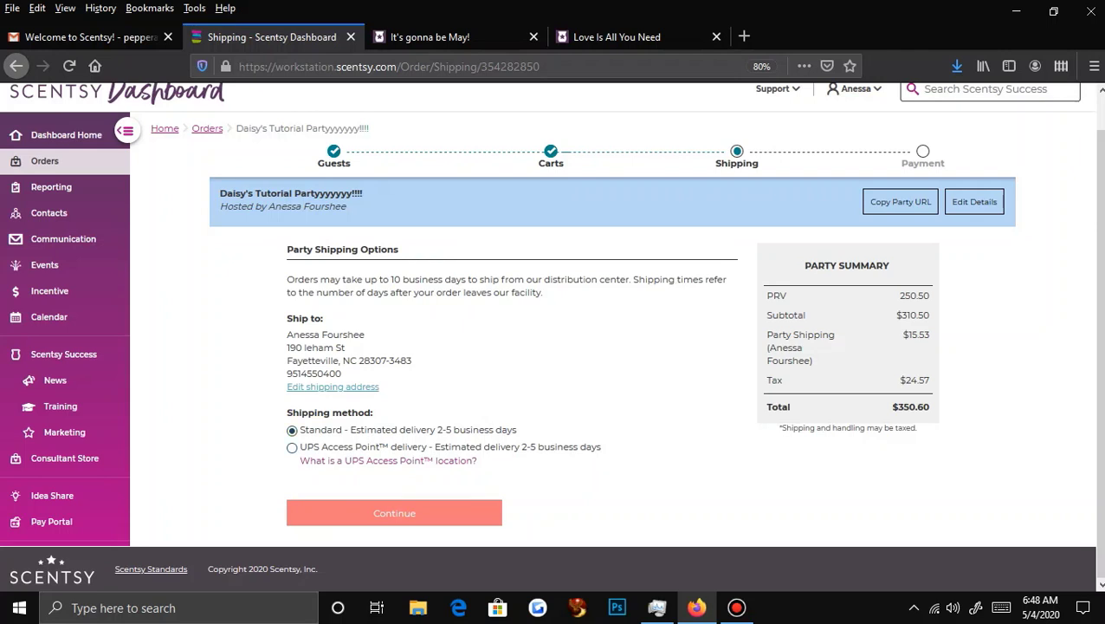
mouse_move(269, 404)
mouse_down()
mouse_move(480, 497)
mouse_move(260, 407)
mouse_up()
click(394, 513)
click(394, 512)
click(394, 513)
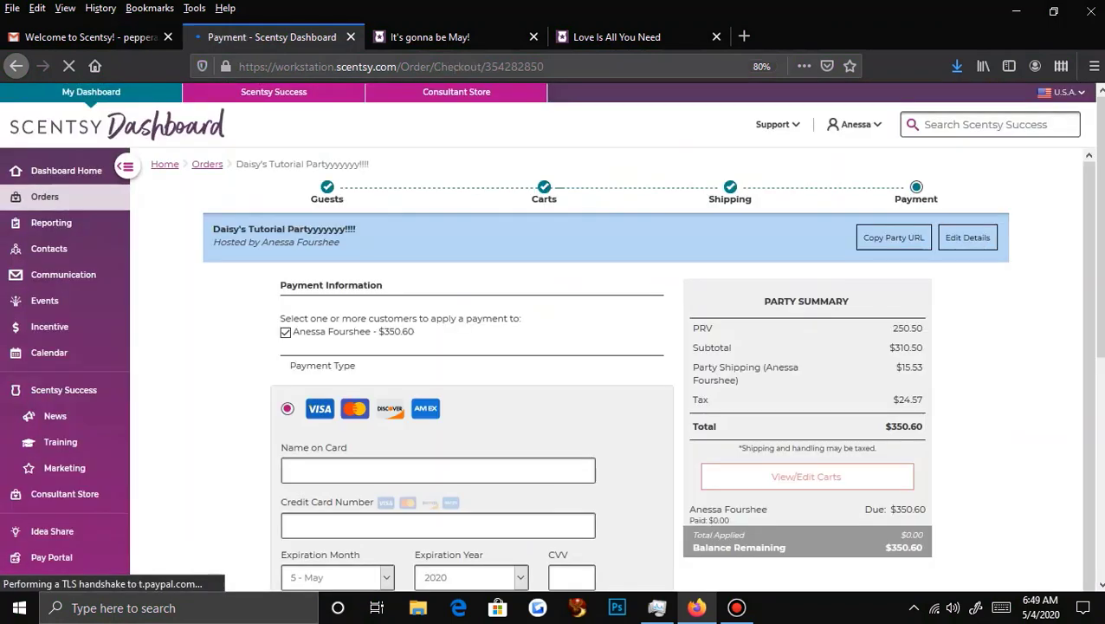
- Examine the party summary and the available payment types on the payment page
scroll(606, 346, down, 3)
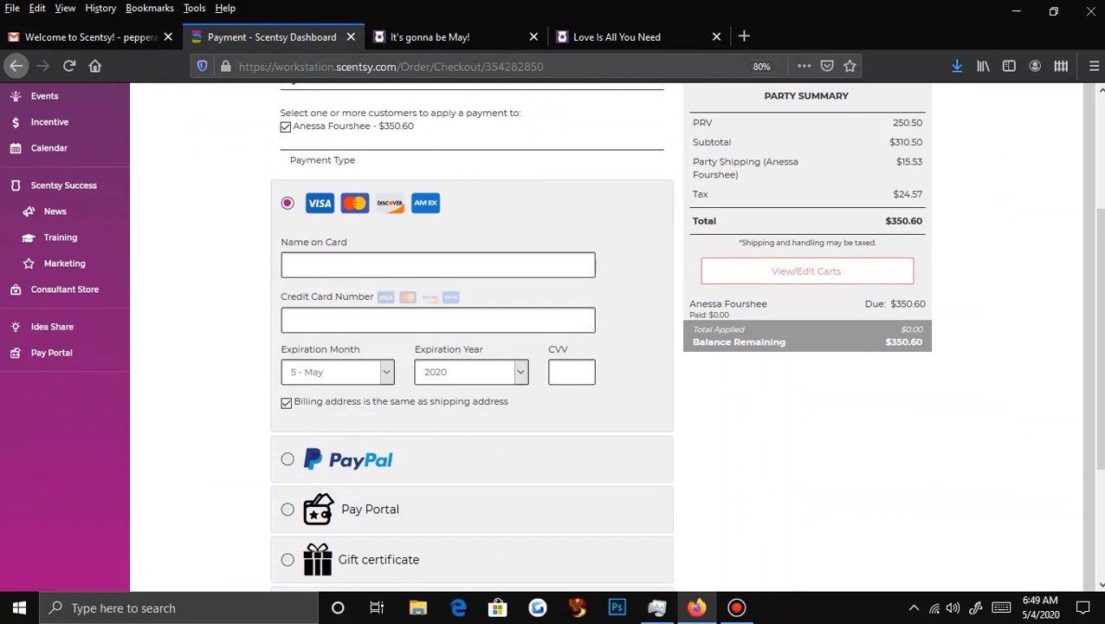
scroll(553, 338, down, 3)
scroll(552, 338, up, 4)
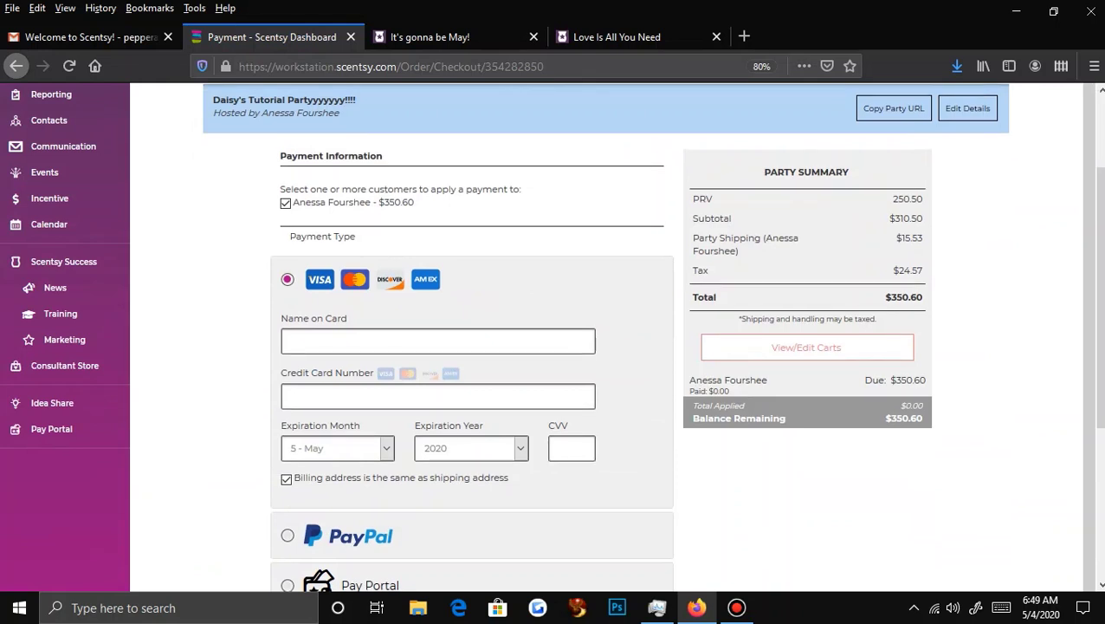
scroll(554, 338, down, 3)
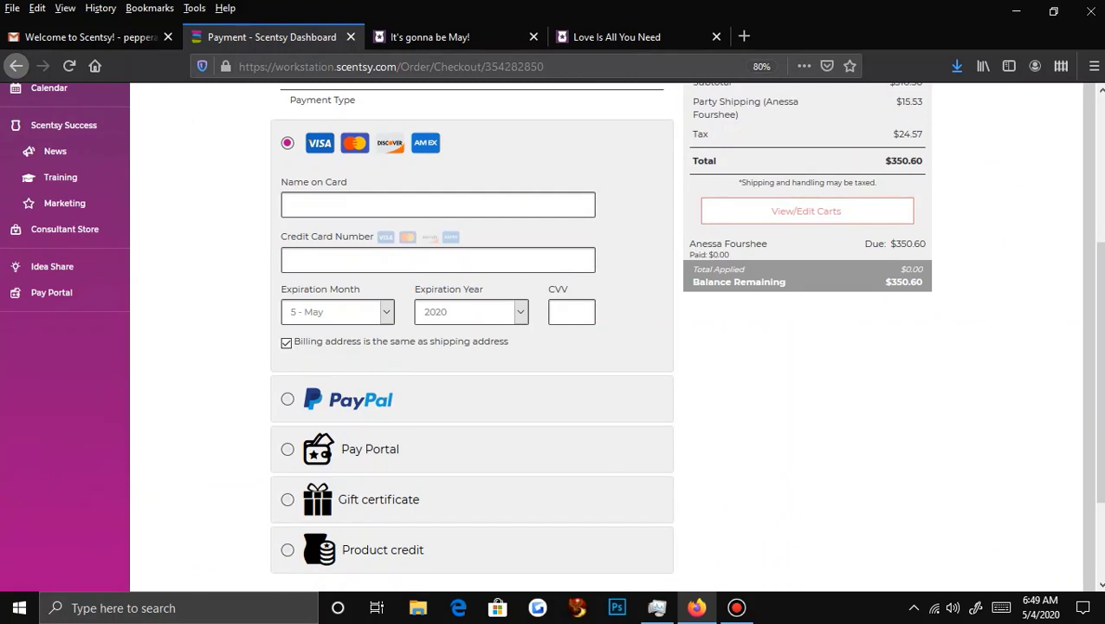
scroll(554, 338, up, 5)
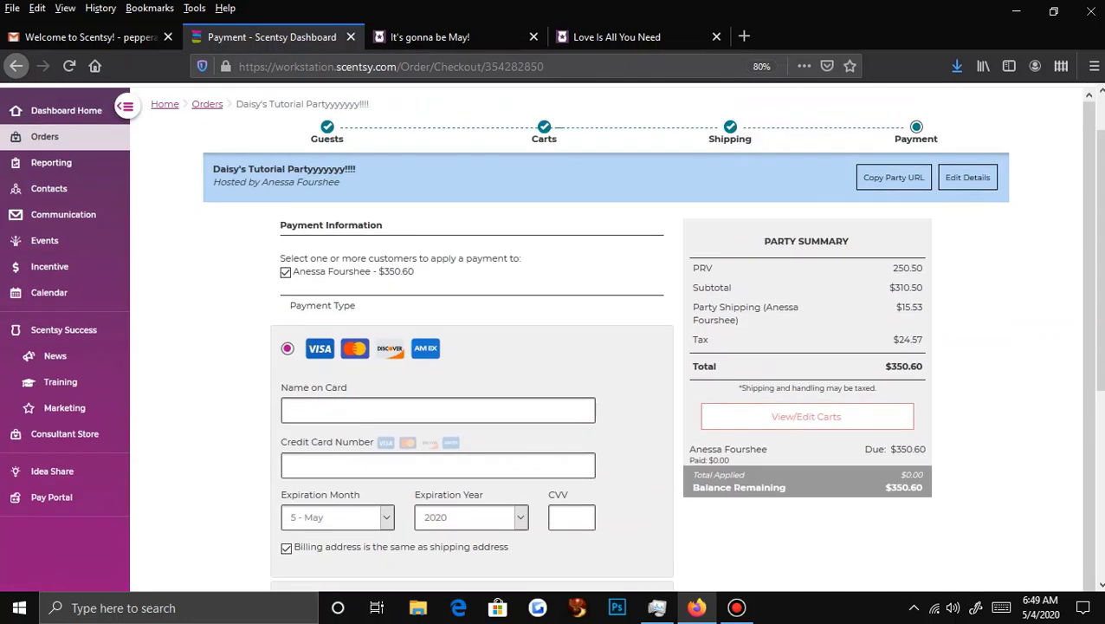
scroll(554, 338, down, 3)
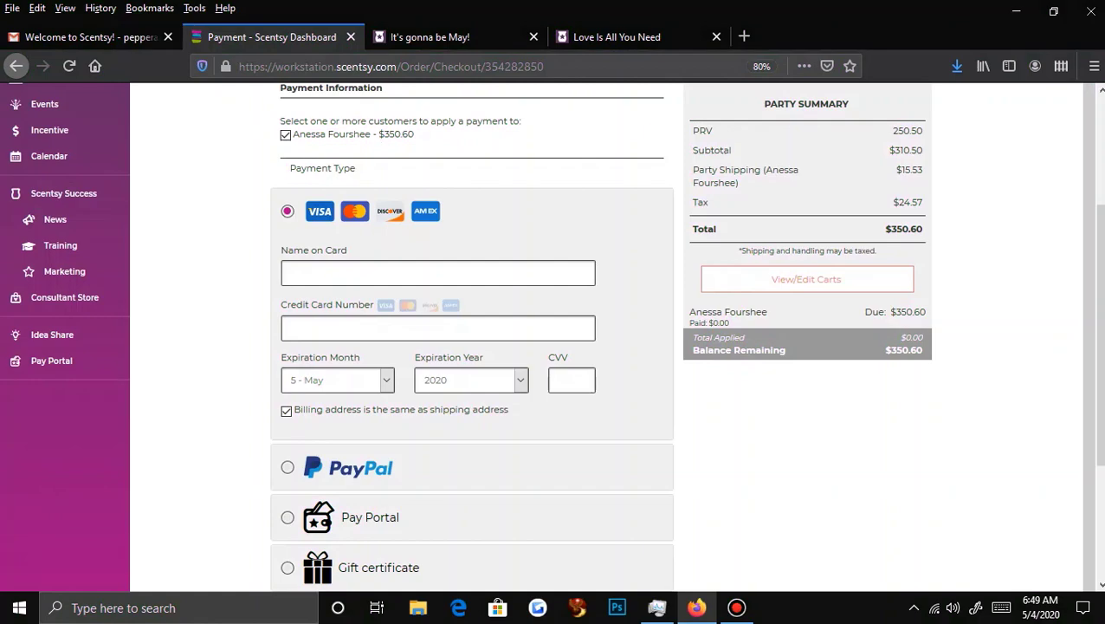
- Leave the credit card fields empty and select Pay Portal as the payment type
click(294, 273)
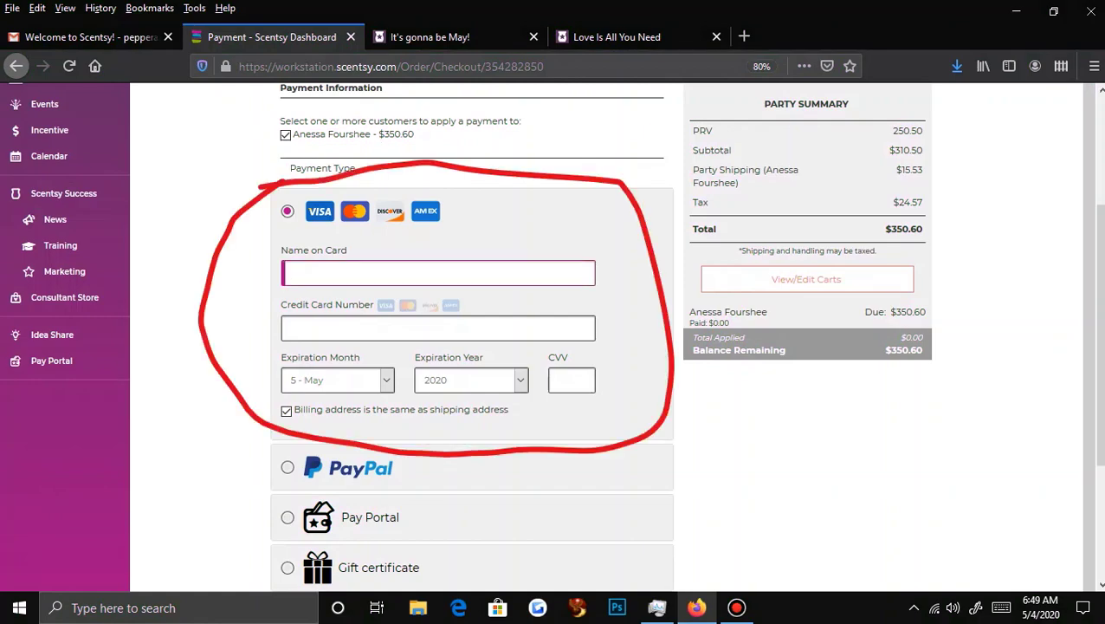
scroll(472, 338, down, 2)
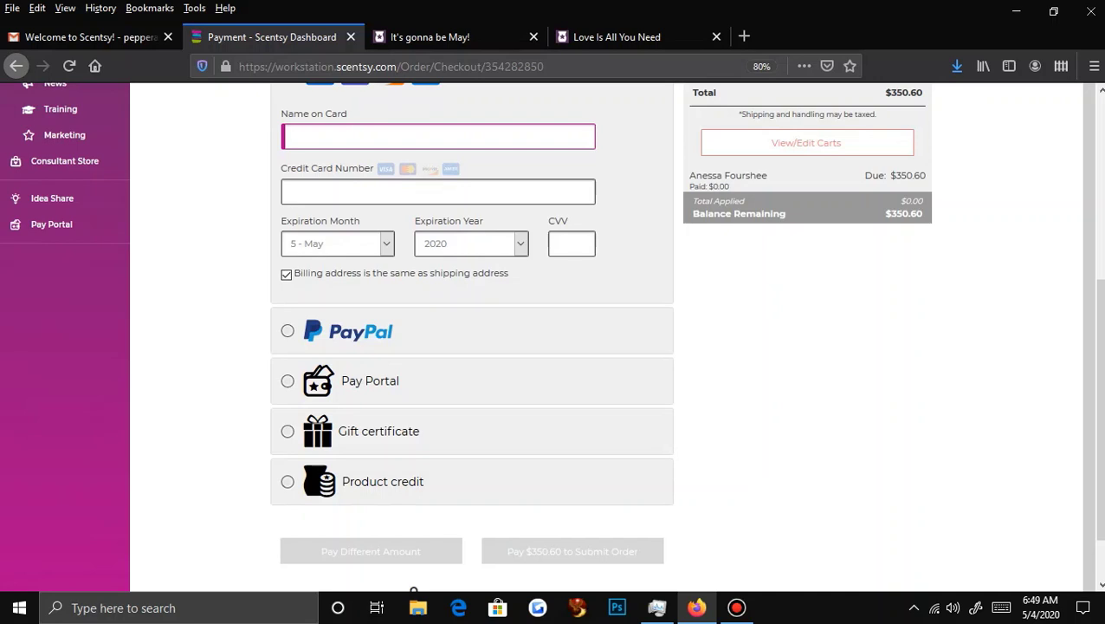
click(287, 381)
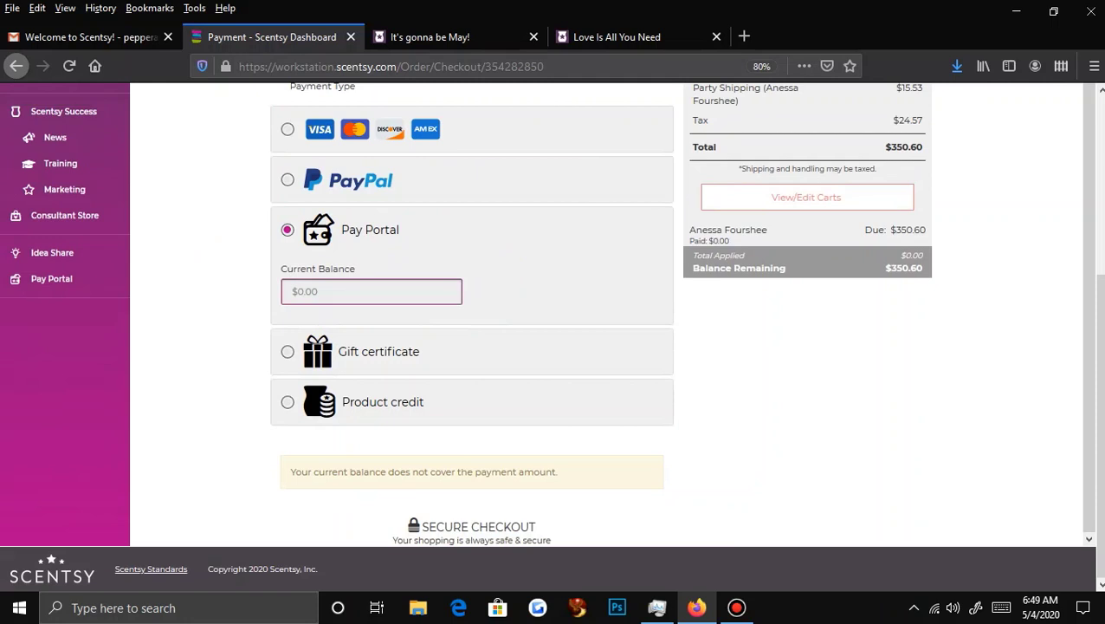
- Examine the Gift certificate and Product credit payment types, including the split-payment amount field
click(287, 351)
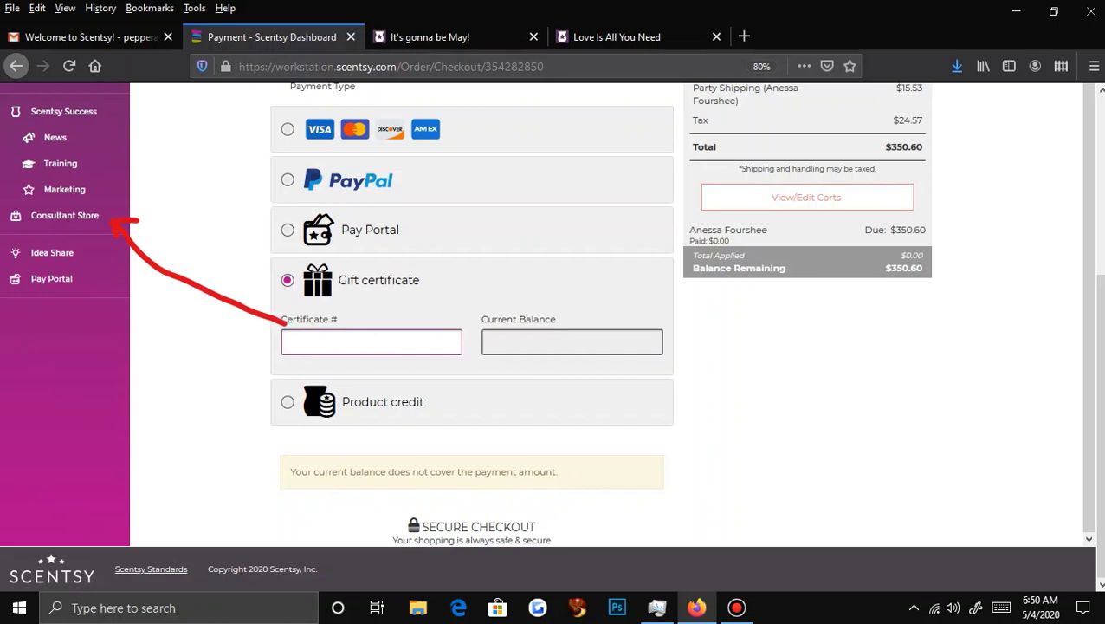
click(286, 402)
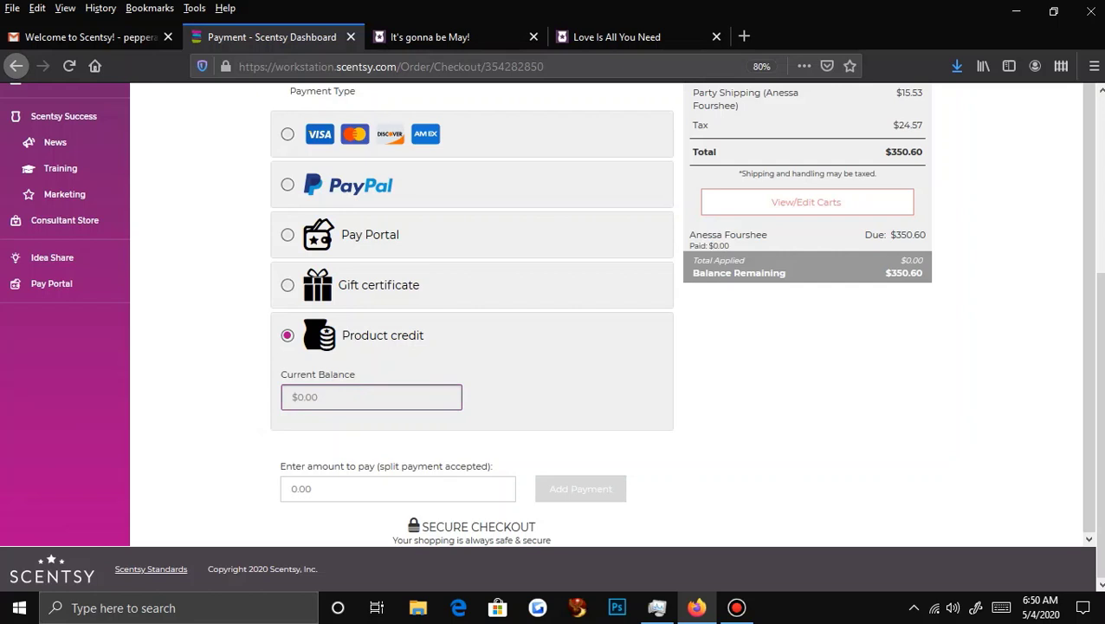
click(397, 489)
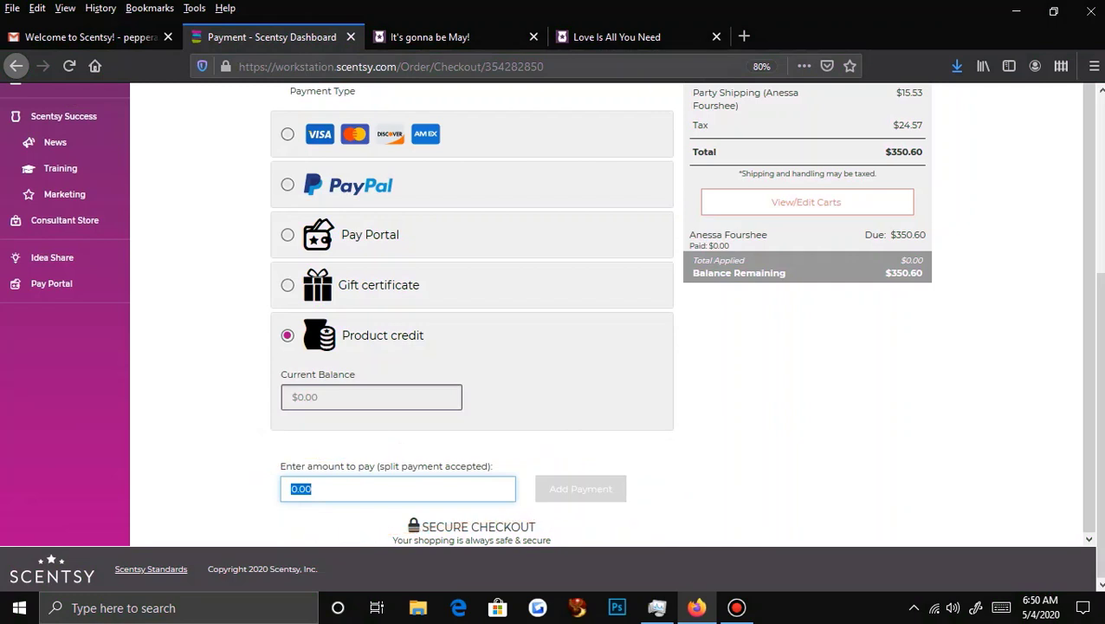
- Leave the payment page for the open orders and delete the tutorial party order, confirming the deletion
scroll(555, 338, up, 5)
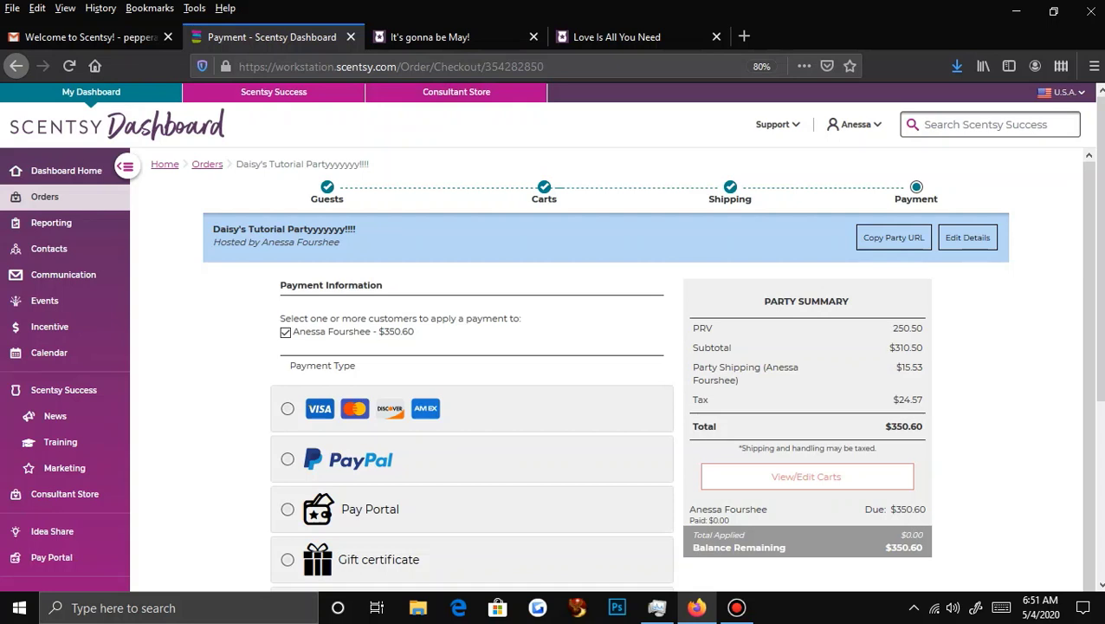
click(207, 164)
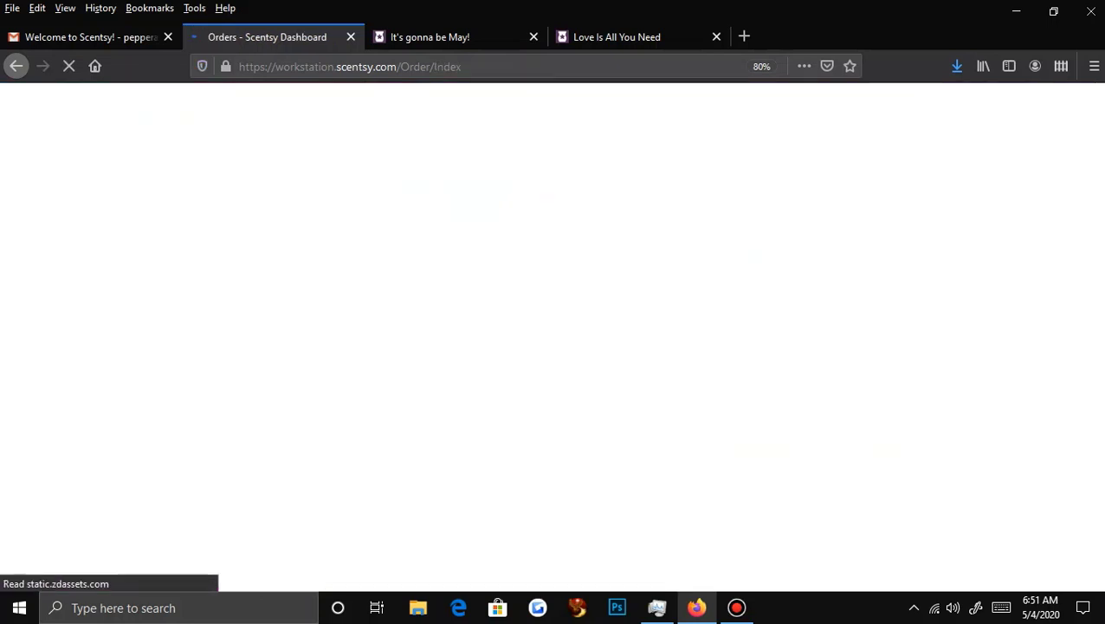
click(613, 186)
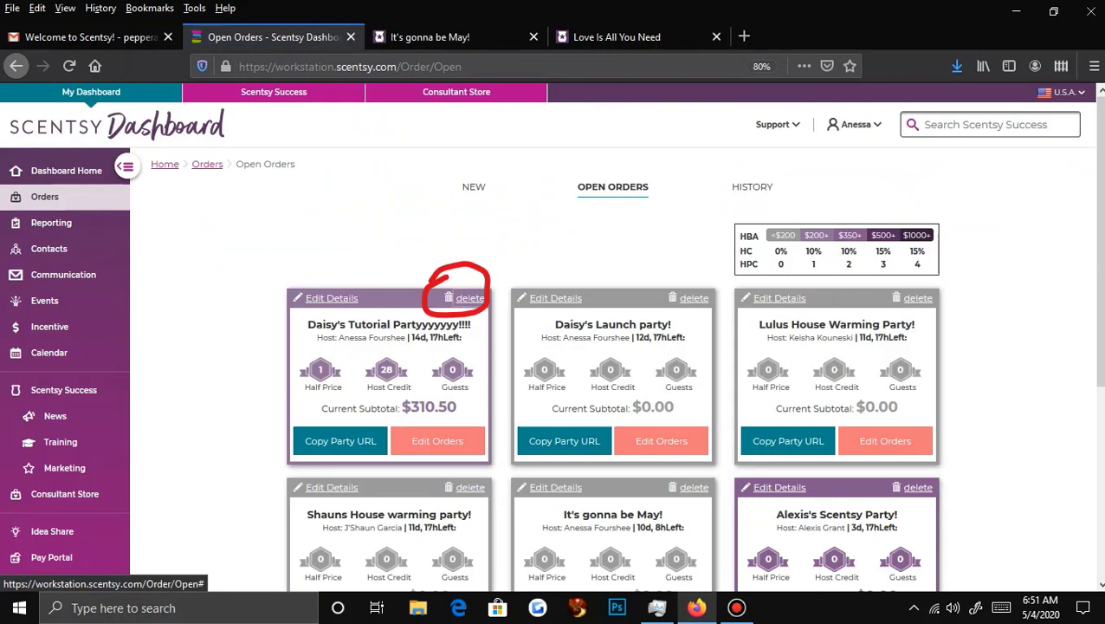
click(464, 298)
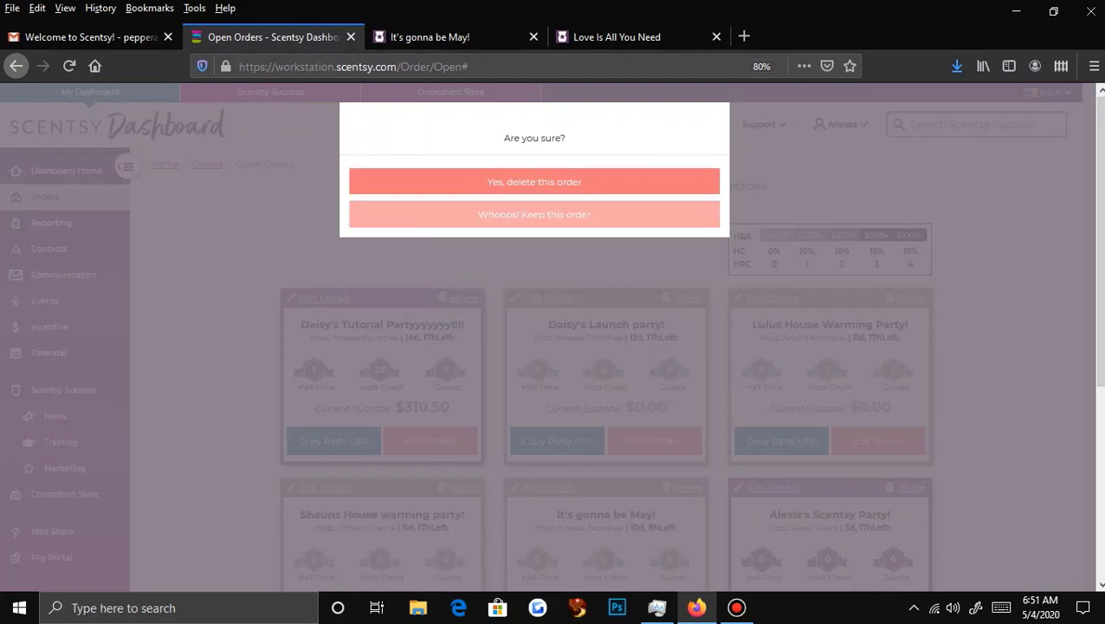
key(Return)
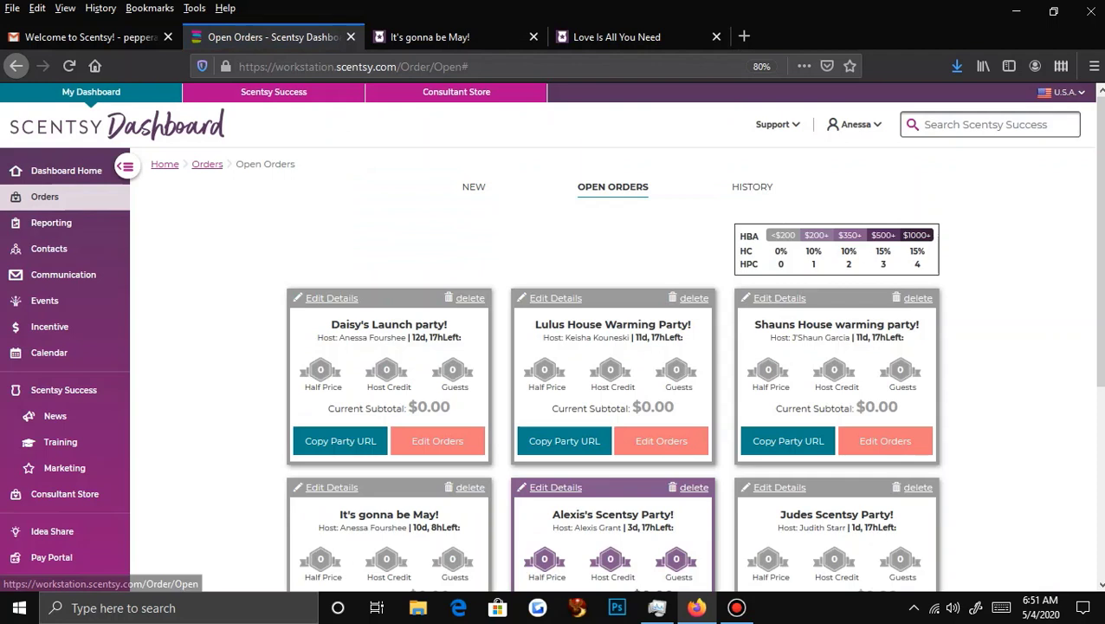
- Look through the remaining open party orders, comparing their reward badges, time left and subtotals
scroll(551, 331, down, 3)
scroll(551, 331, down, 5)
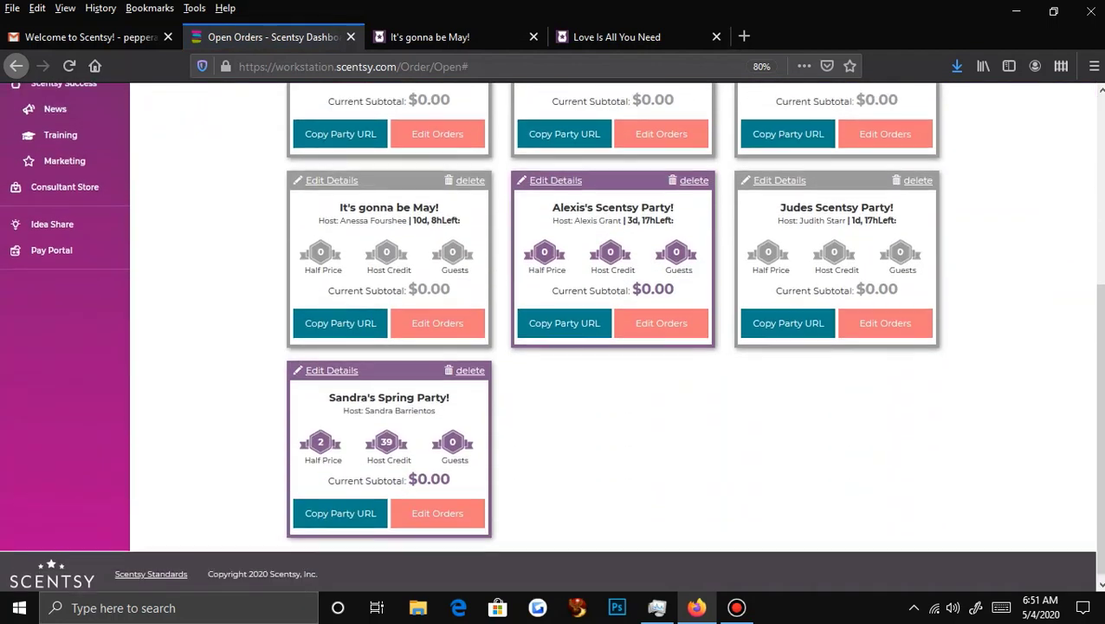
scroll(516, 405, up, 5)
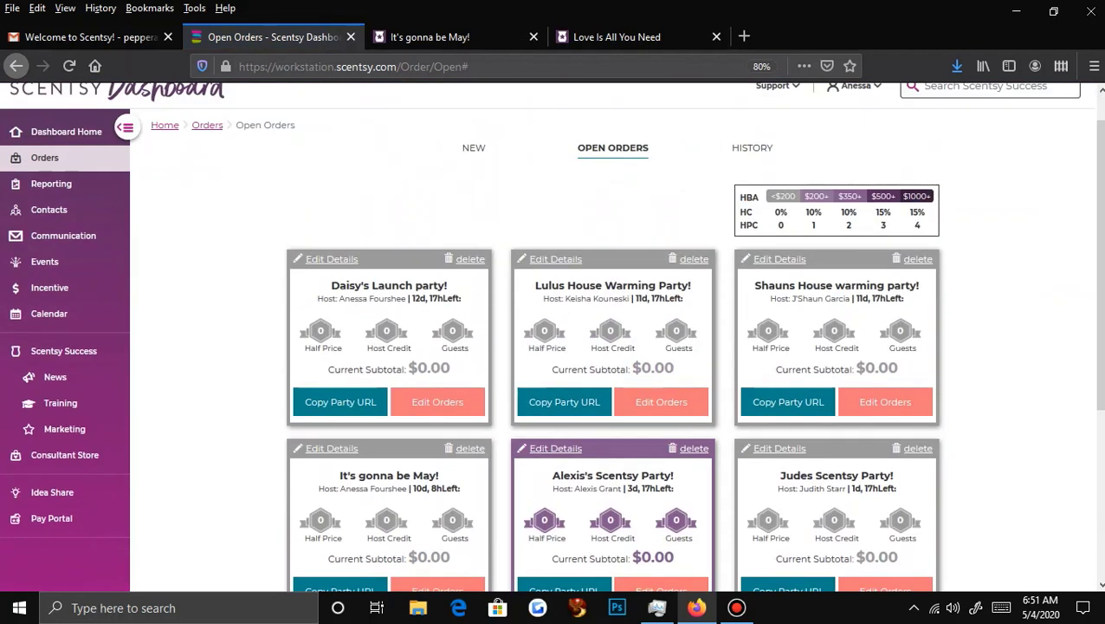
scroll(517, 402, up, 1)
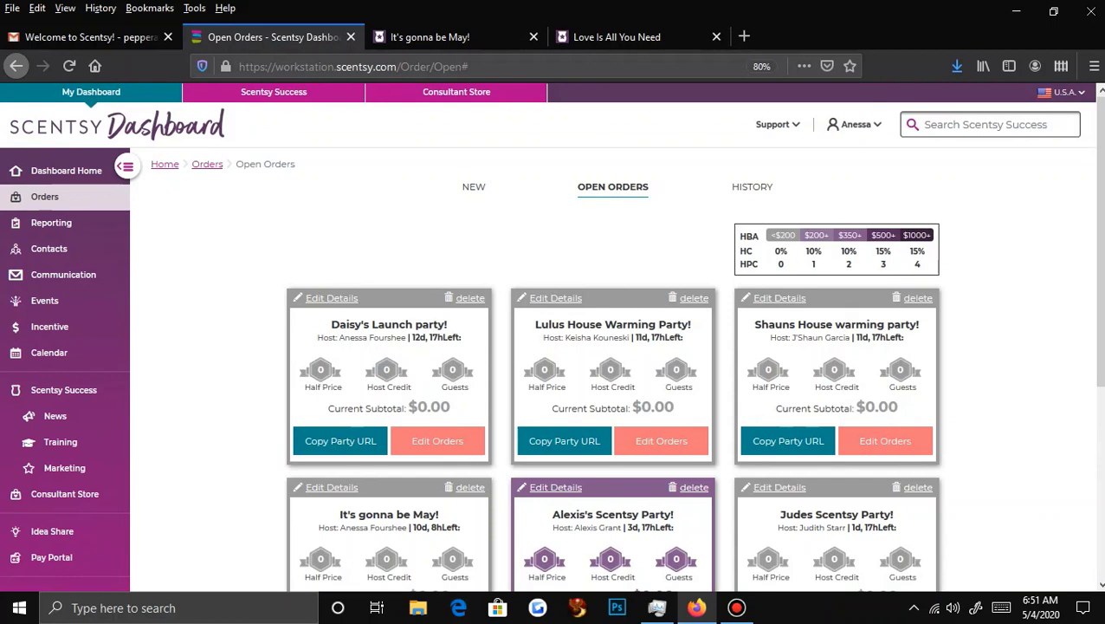
scroll(553, 336, down, 3)
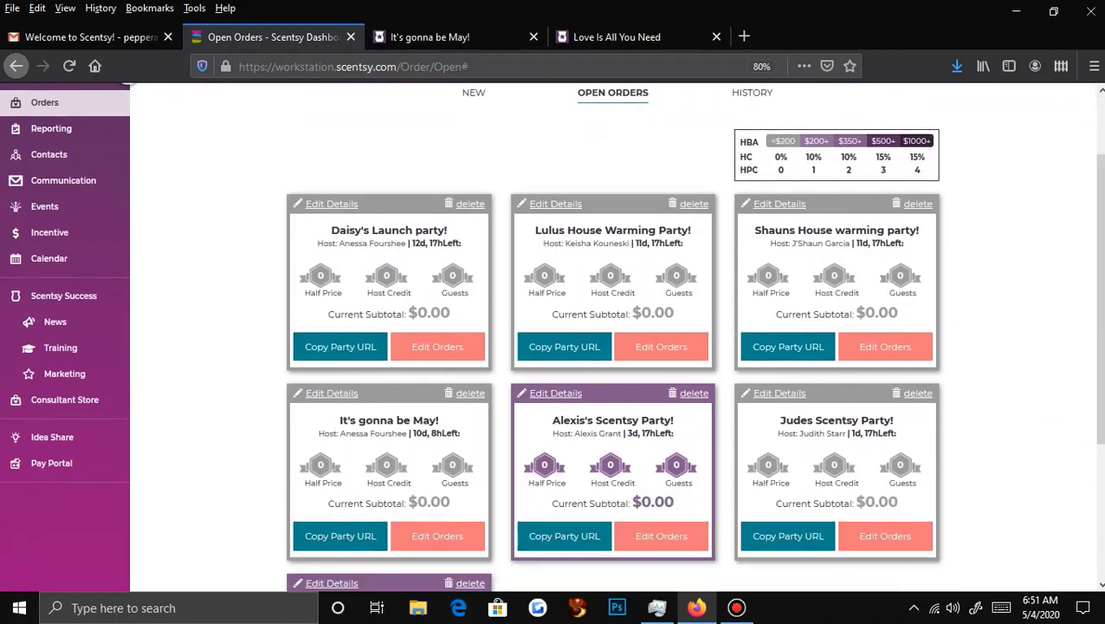
scroll(552, 336, down, 1)
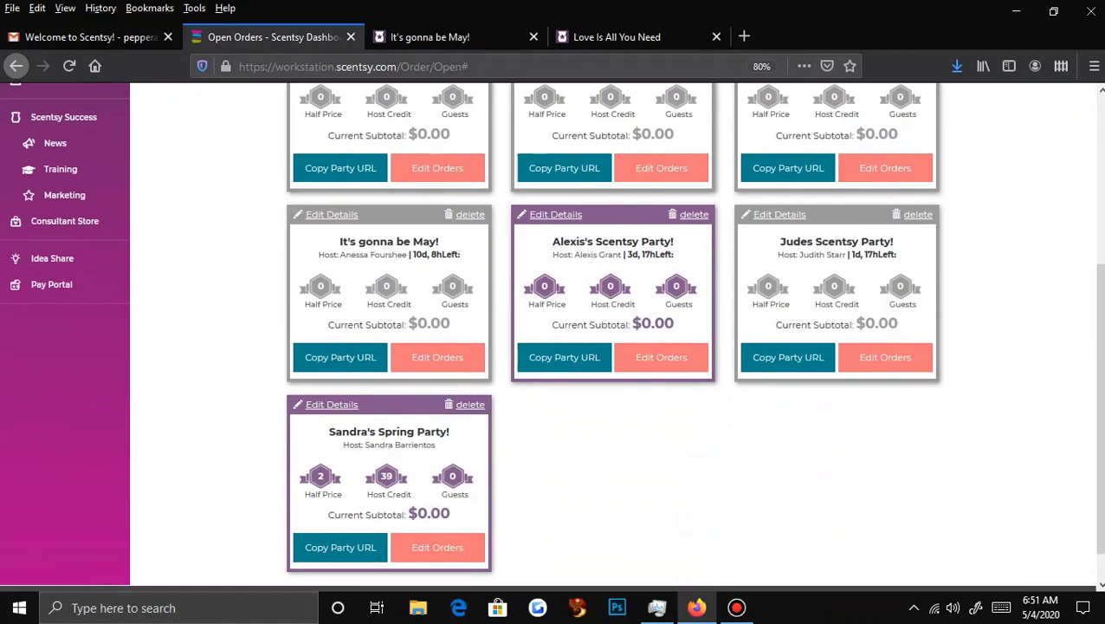
scroll(553, 336, up, 3)
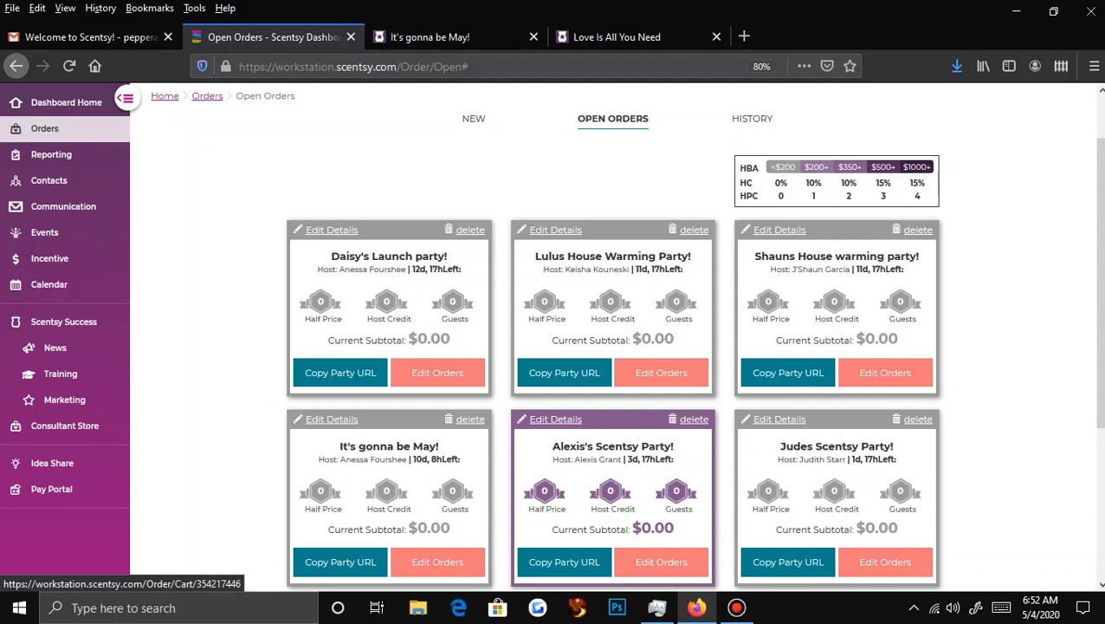
- Open the launch party's orders for editing and add the Cinderella Carriage – Scentsy Warmer to the host's retail cart
click(438, 372)
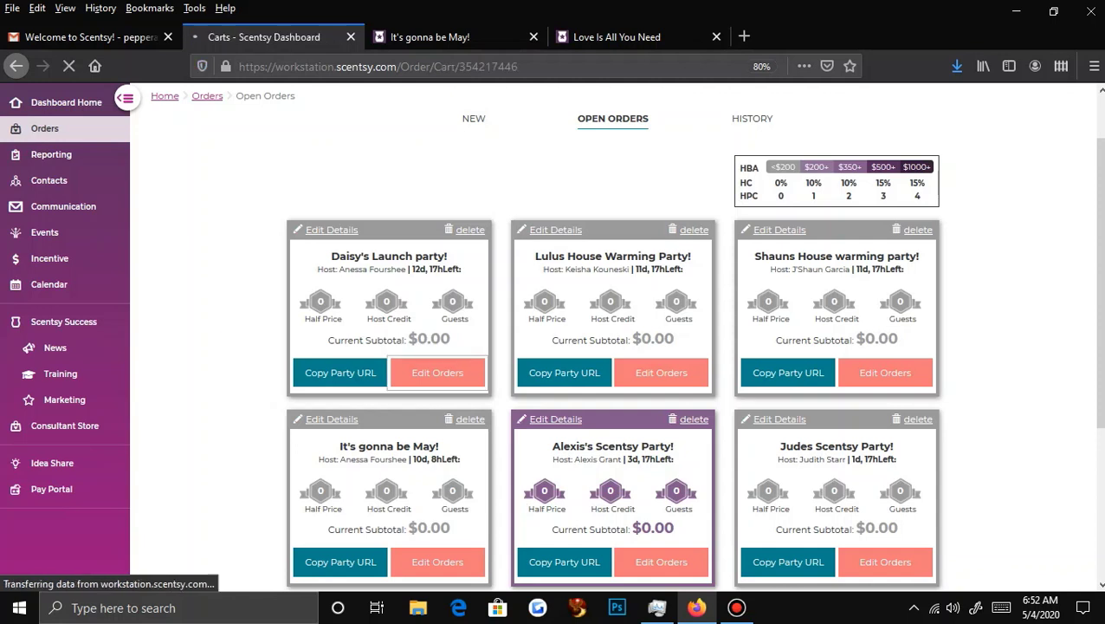
scroll(551, 325, down, 1)
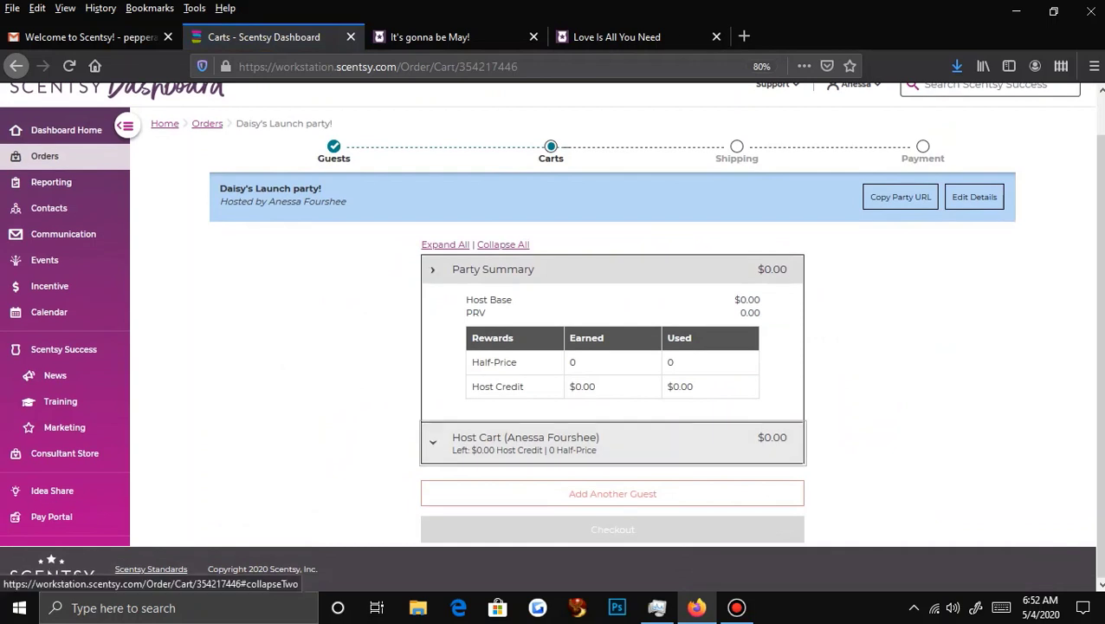
click(525, 438)
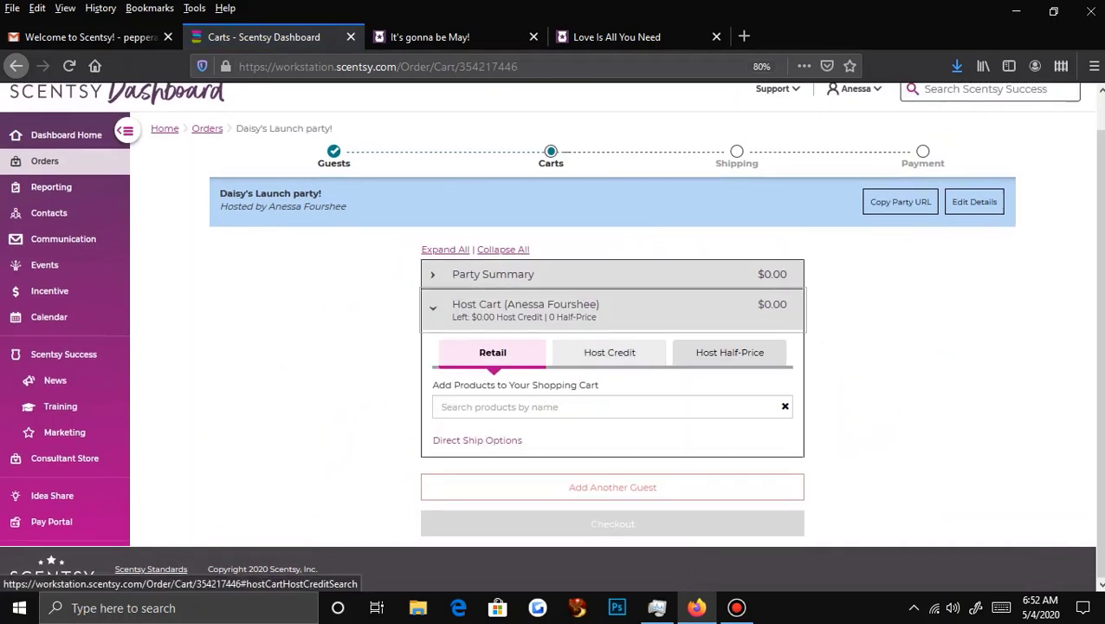
click(441, 407)
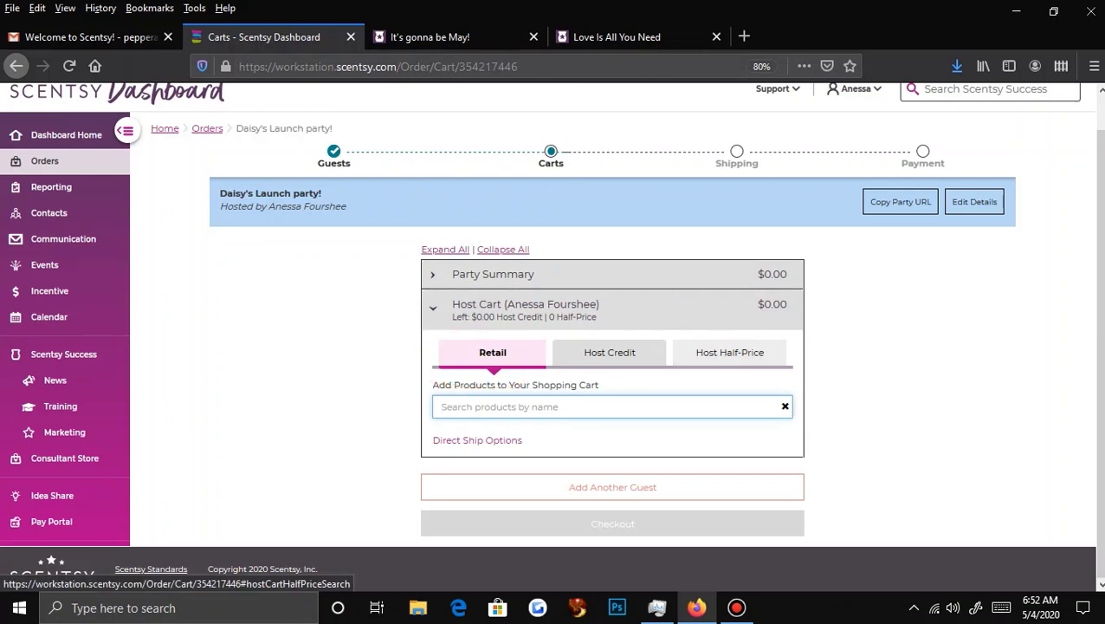
text(cindere)
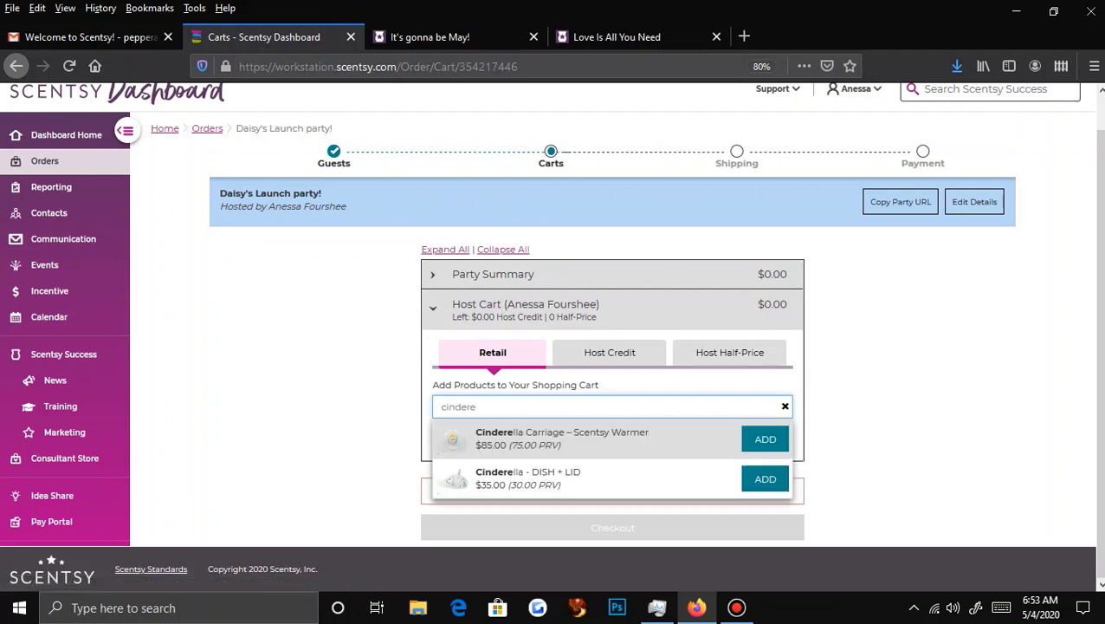
click(765, 438)
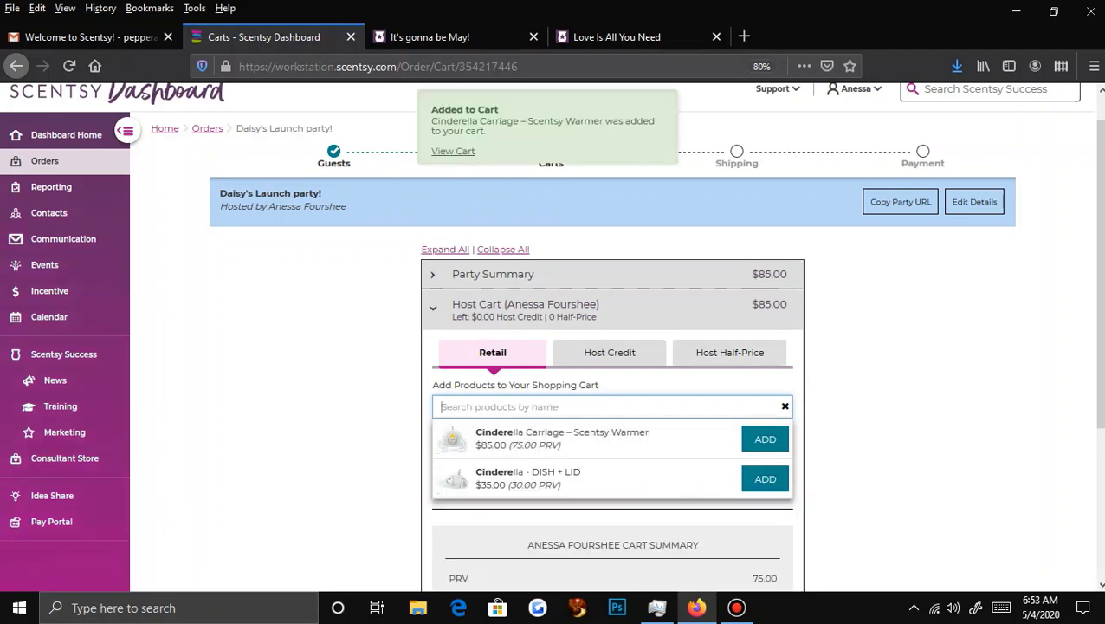
scroll(606, 347, down, 3)
scroll(606, 347, up, 2)
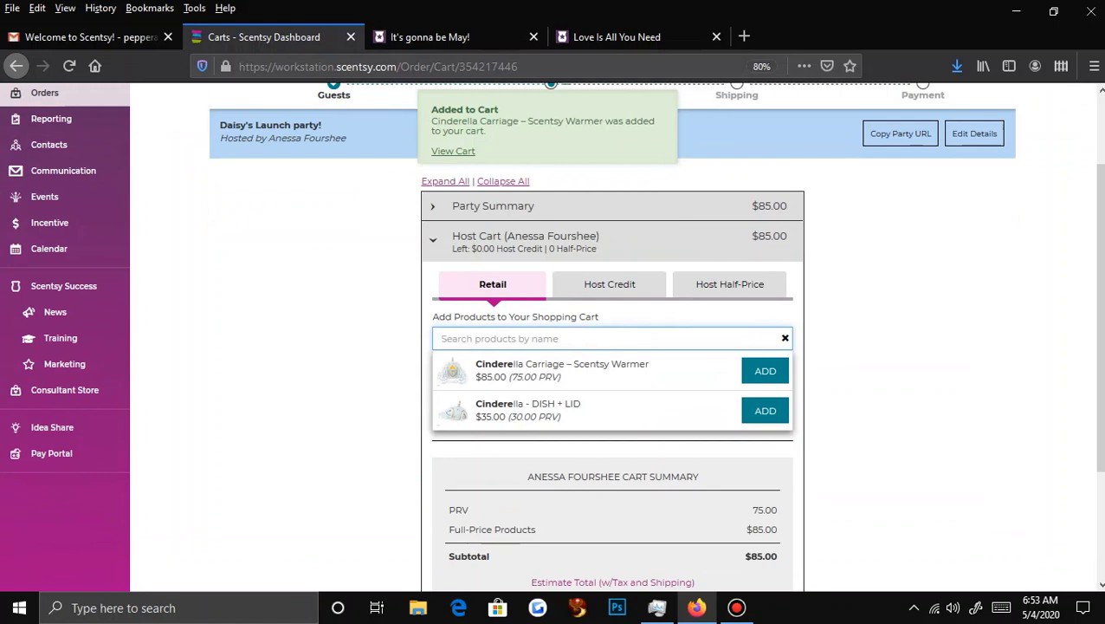
- Search the retail products for "mix" and "luna", and add the Luna Body Cream to the launch party's host cart
text(mix)
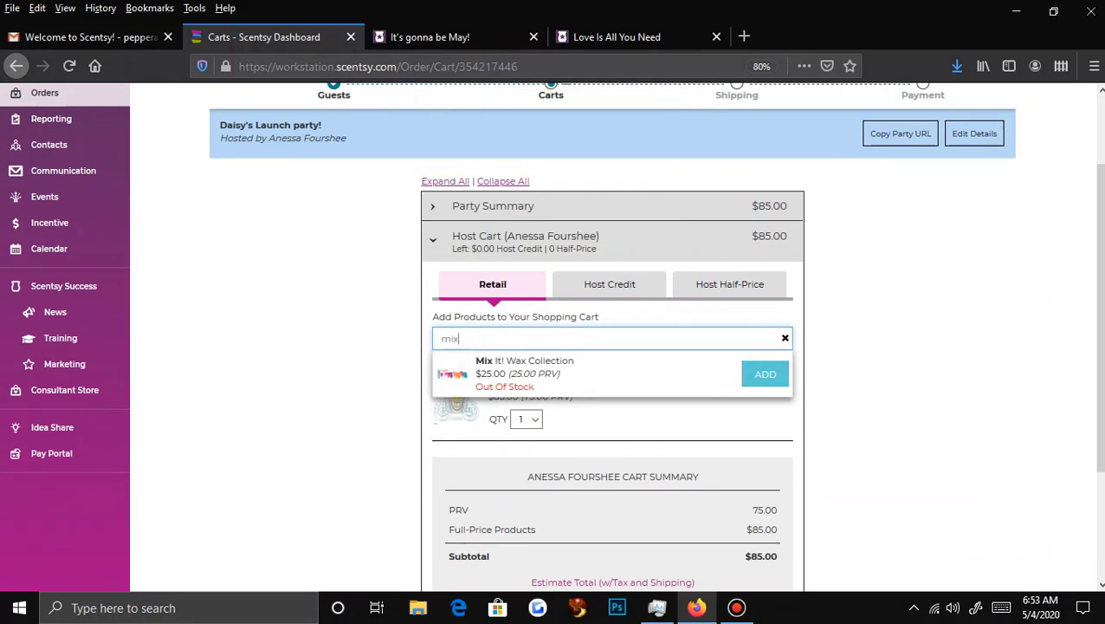
key(ctrl+a)
text(luna)
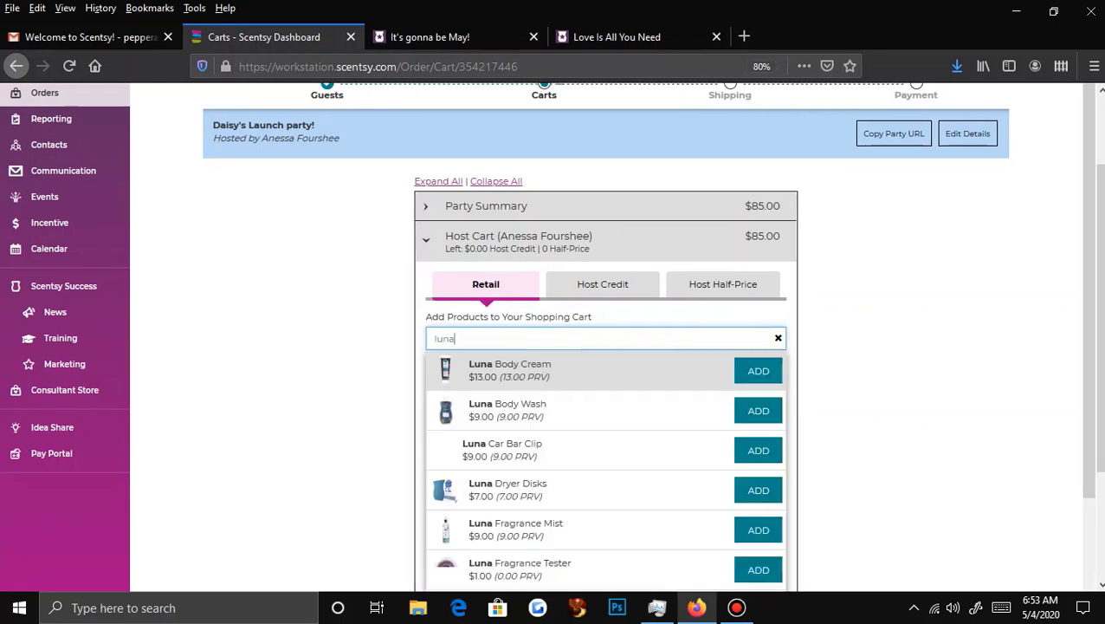
key(Return)
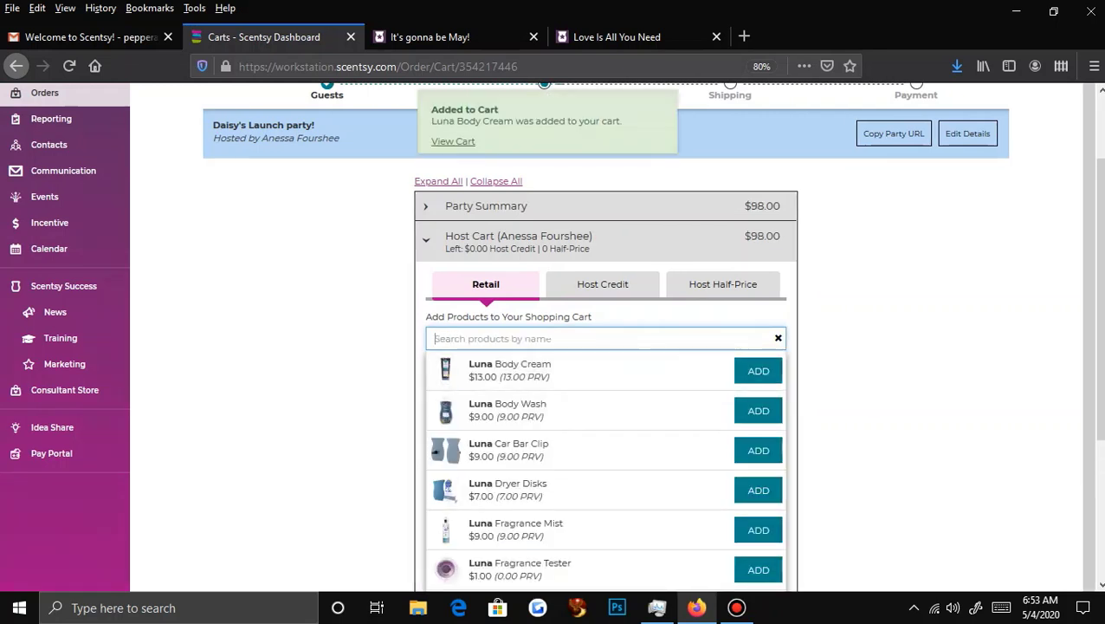
scroll(607, 346, down, 4)
click(778, 133)
scroll(606, 347, up, 5)
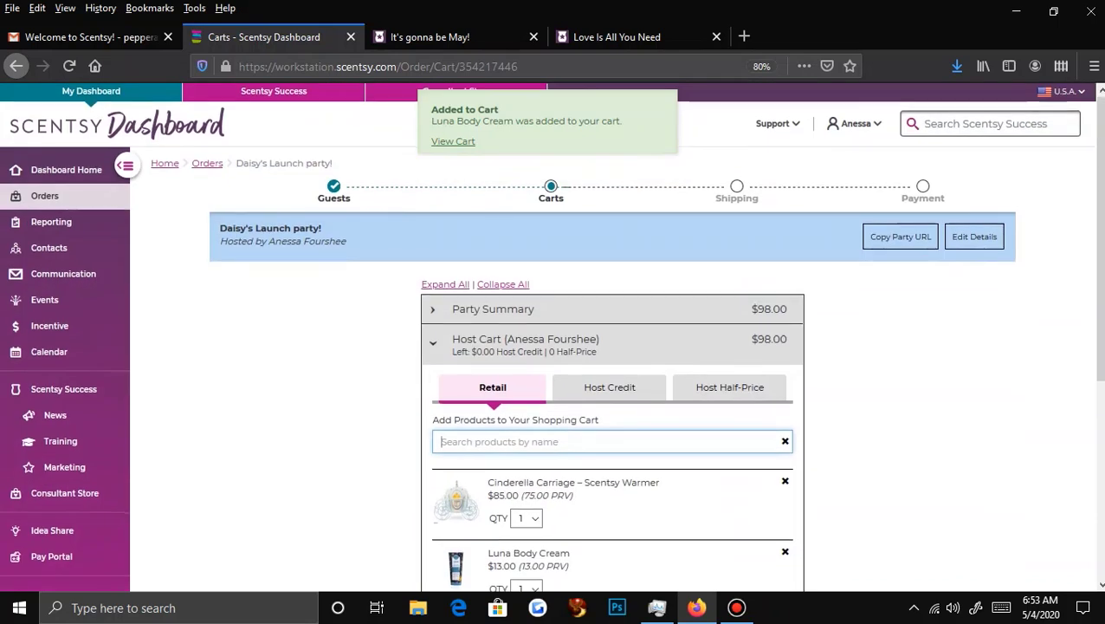
- Examine the launch party's host cart items, PRV and subtotal, and the checkout availability
scroll(551, 336, down, 2)
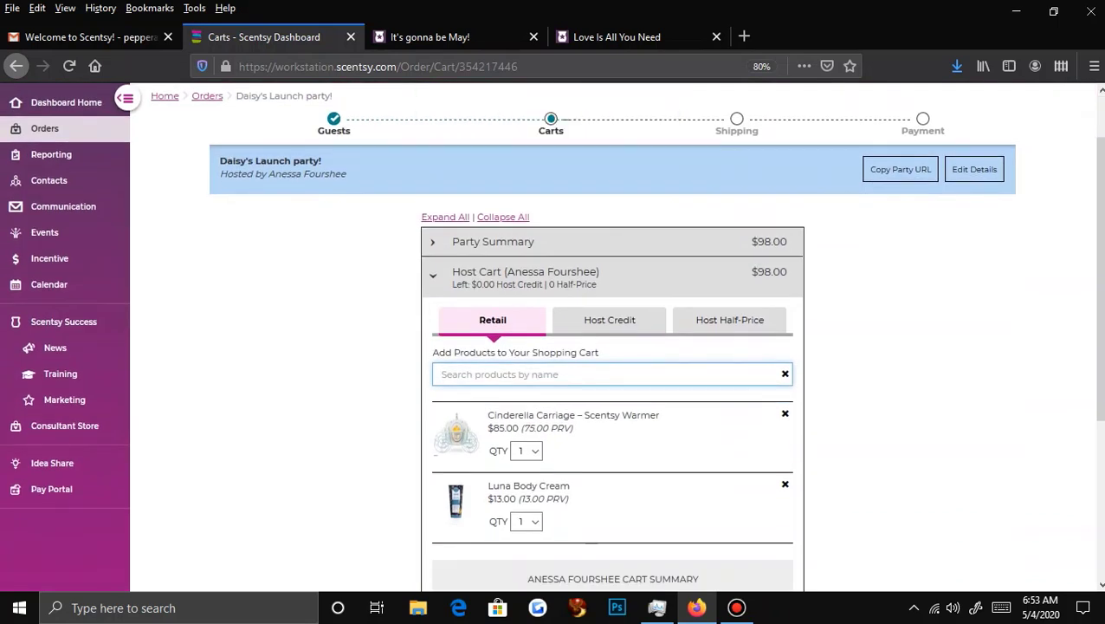
scroll(551, 337, down, 2)
scroll(551, 336, down, 2)
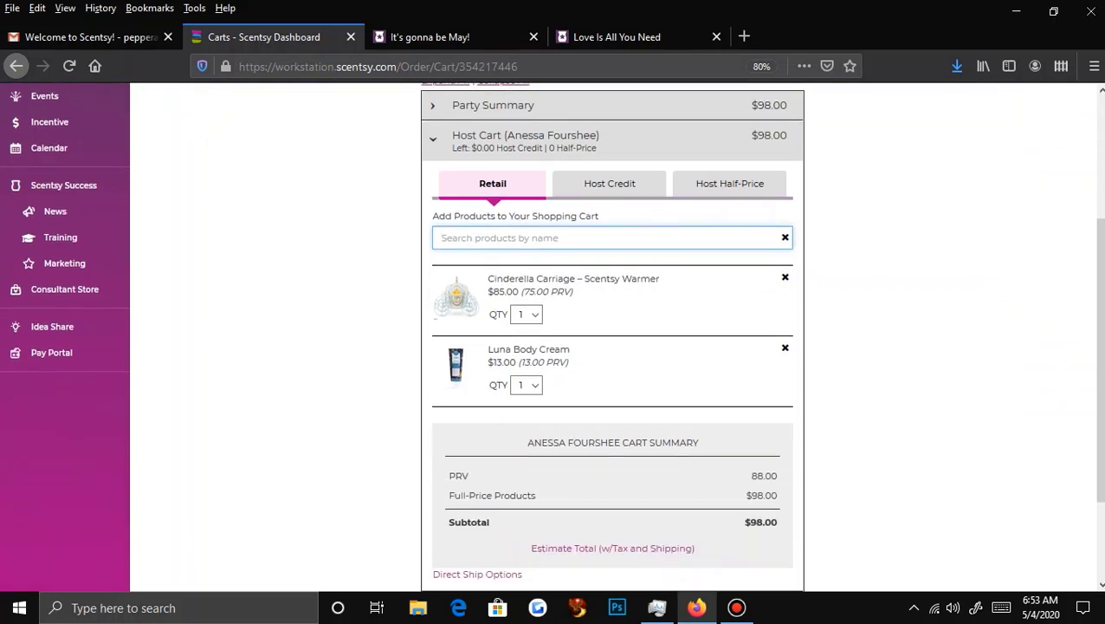
scroll(551, 336, down, 4)
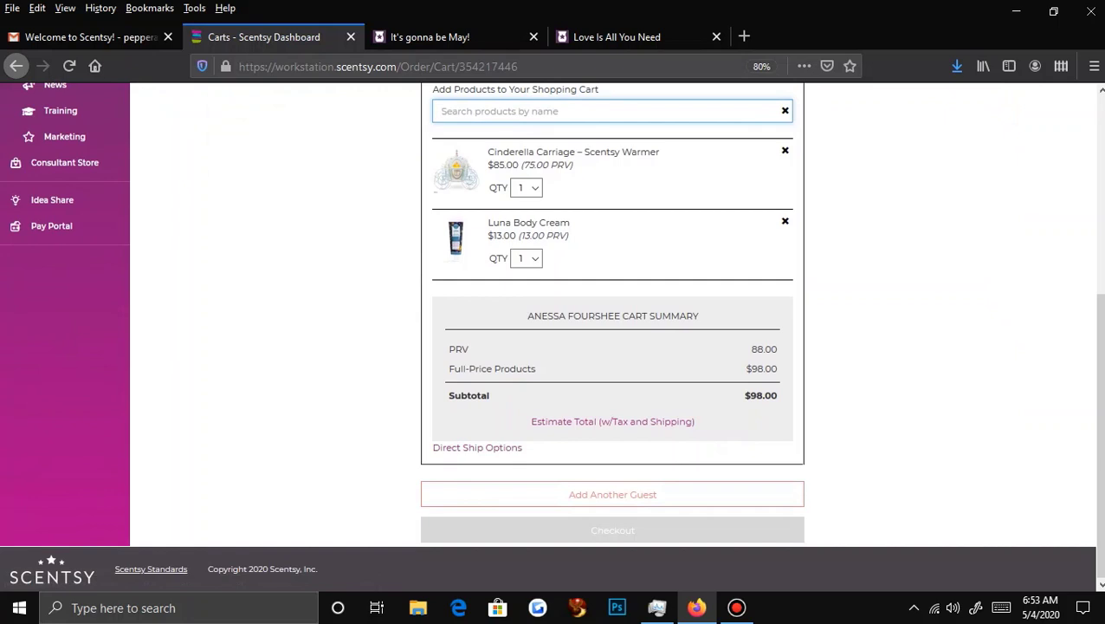
scroll(612, 494, up, 5)
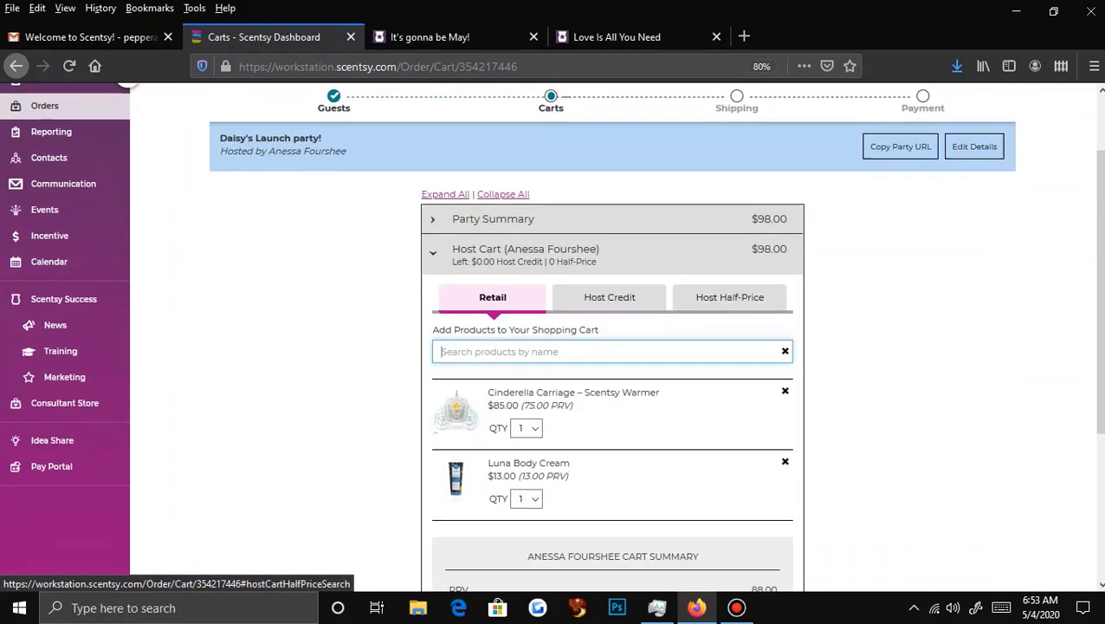
scroll(613, 494, down, 2)
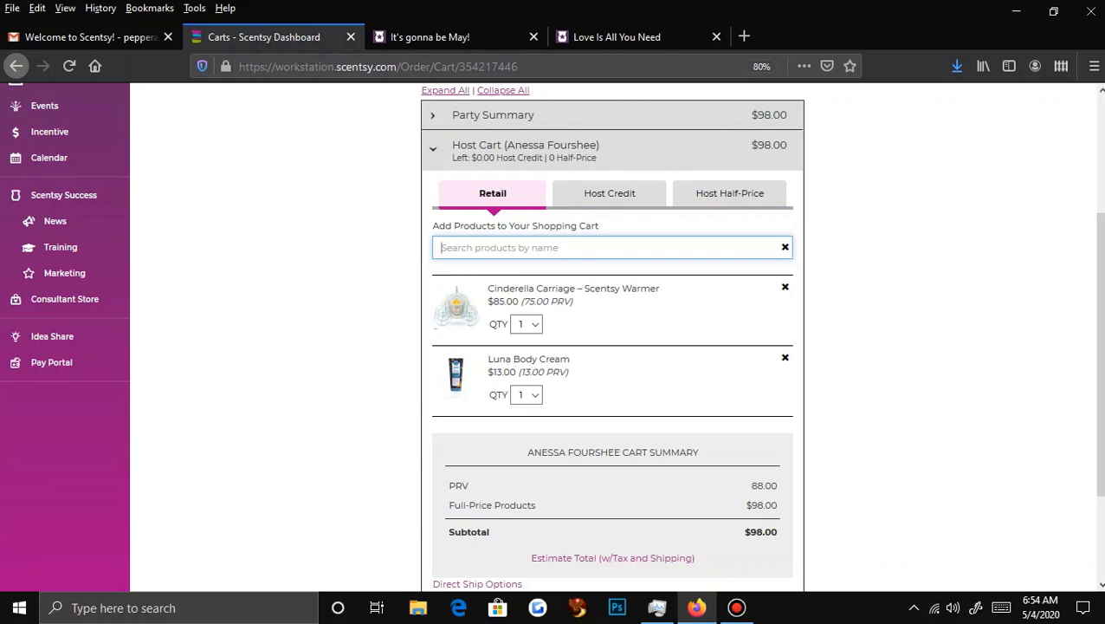
scroll(552, 338, up, 3)
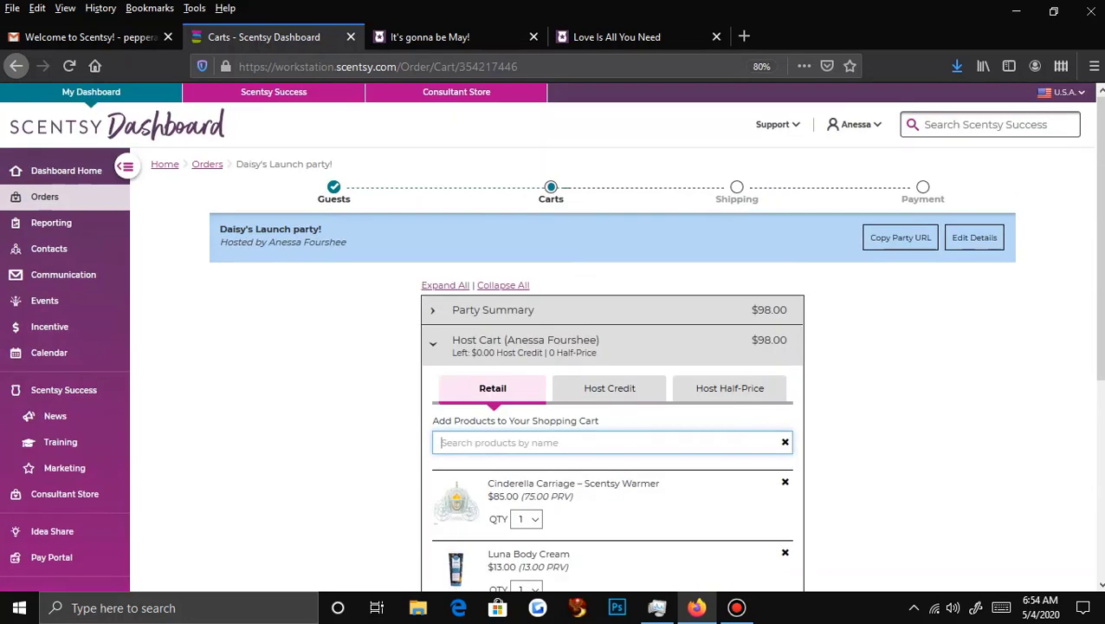
- Return to the open orders and delete the launch party order, confirming the deletion
click(207, 163)
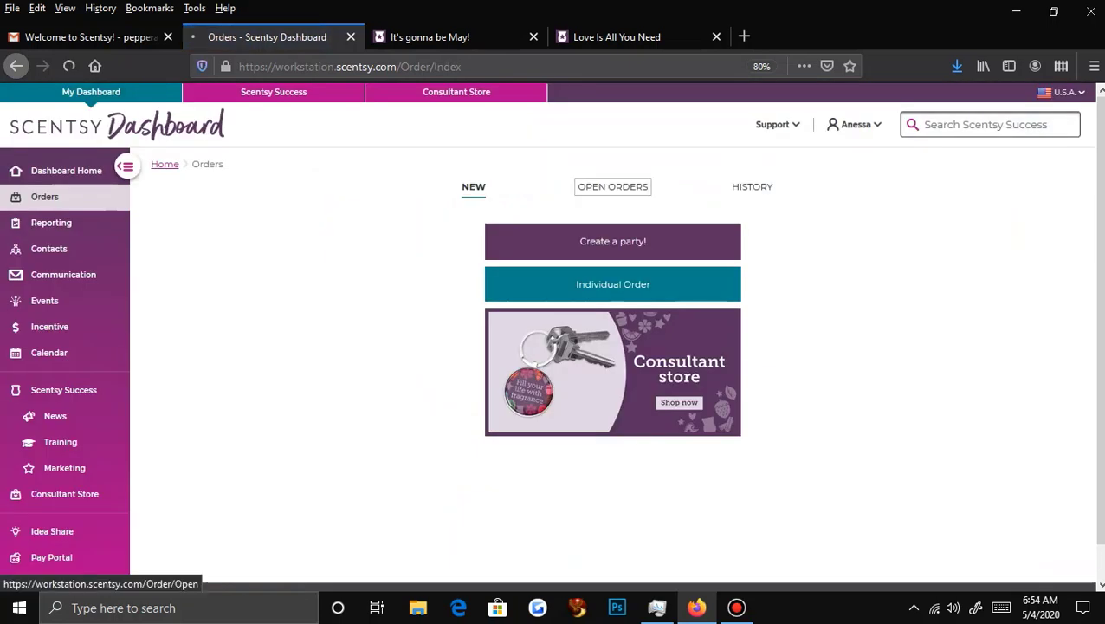
click(612, 187)
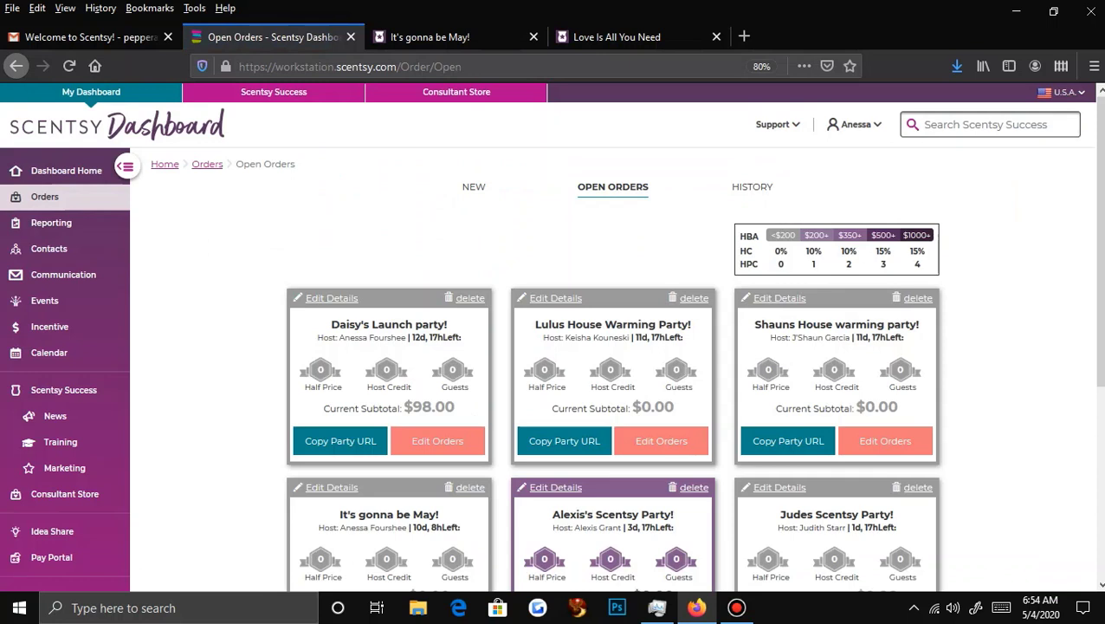
click(470, 487)
click(535, 182)
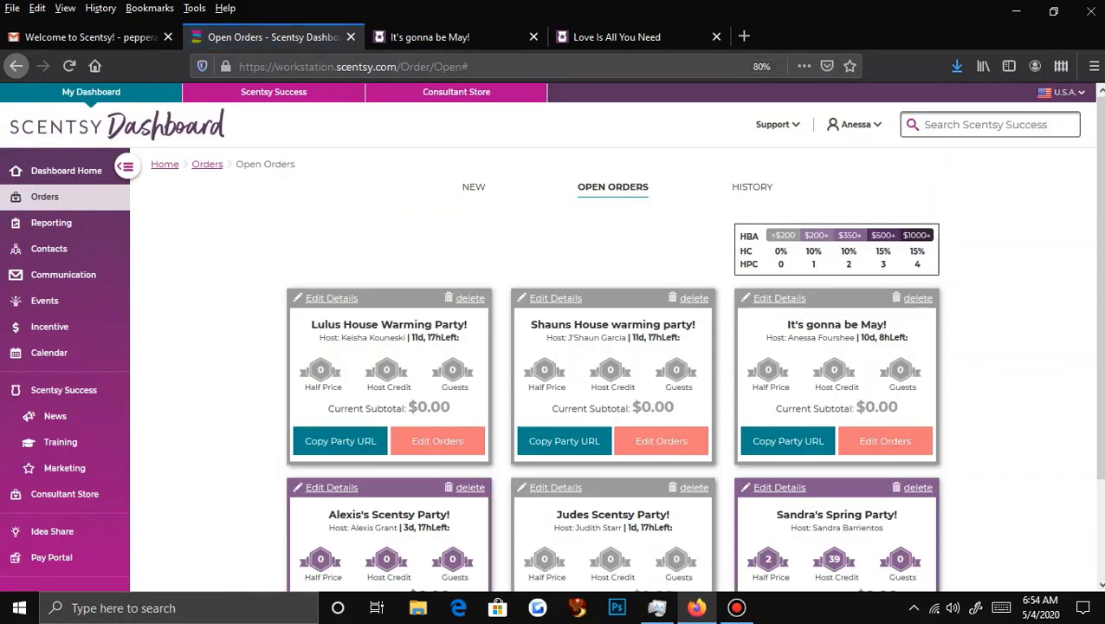
- Delete the first-listed house warming party order, confirm the deletion, and review the remaining open parties
click(918, 297)
click(535, 174)
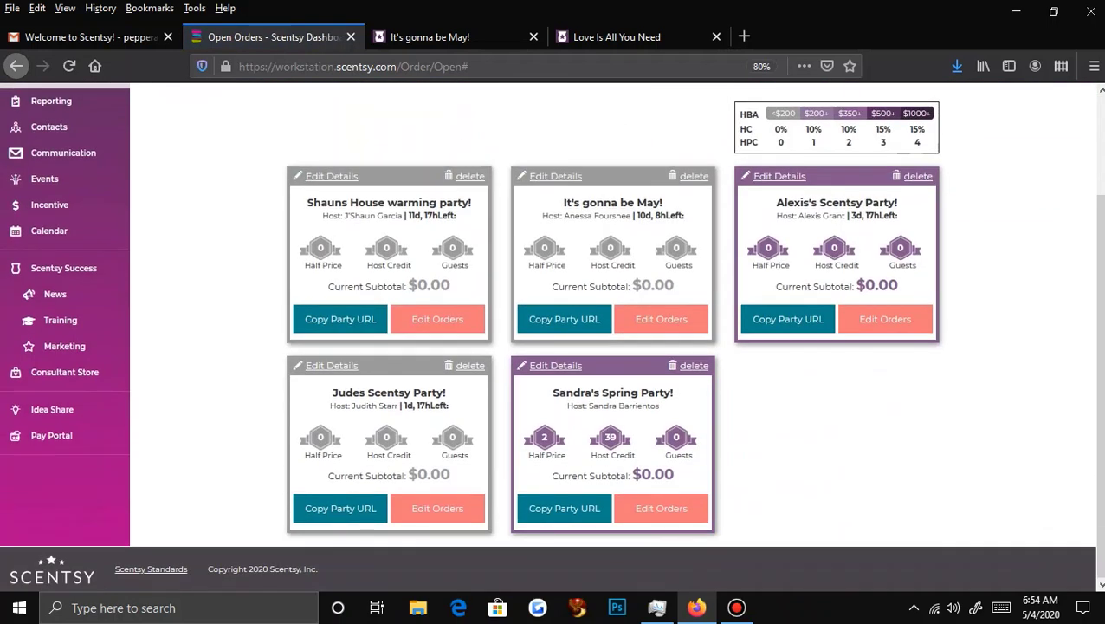
scroll(551, 329, up, 2)
scroll(551, 329, down, 1)
scroll(551, 329, down, 2)
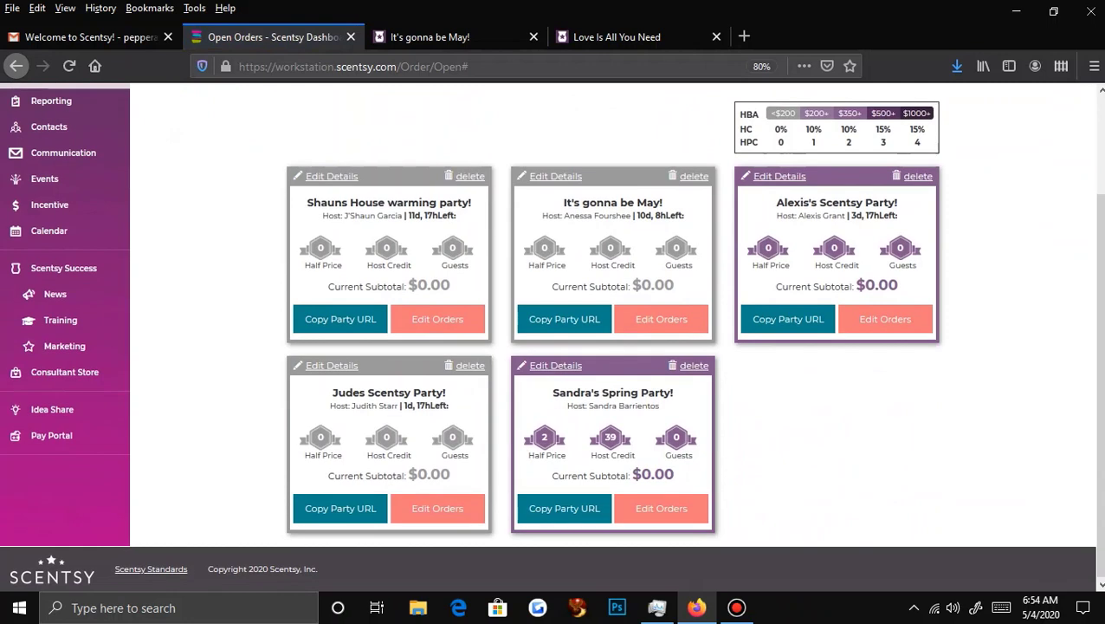